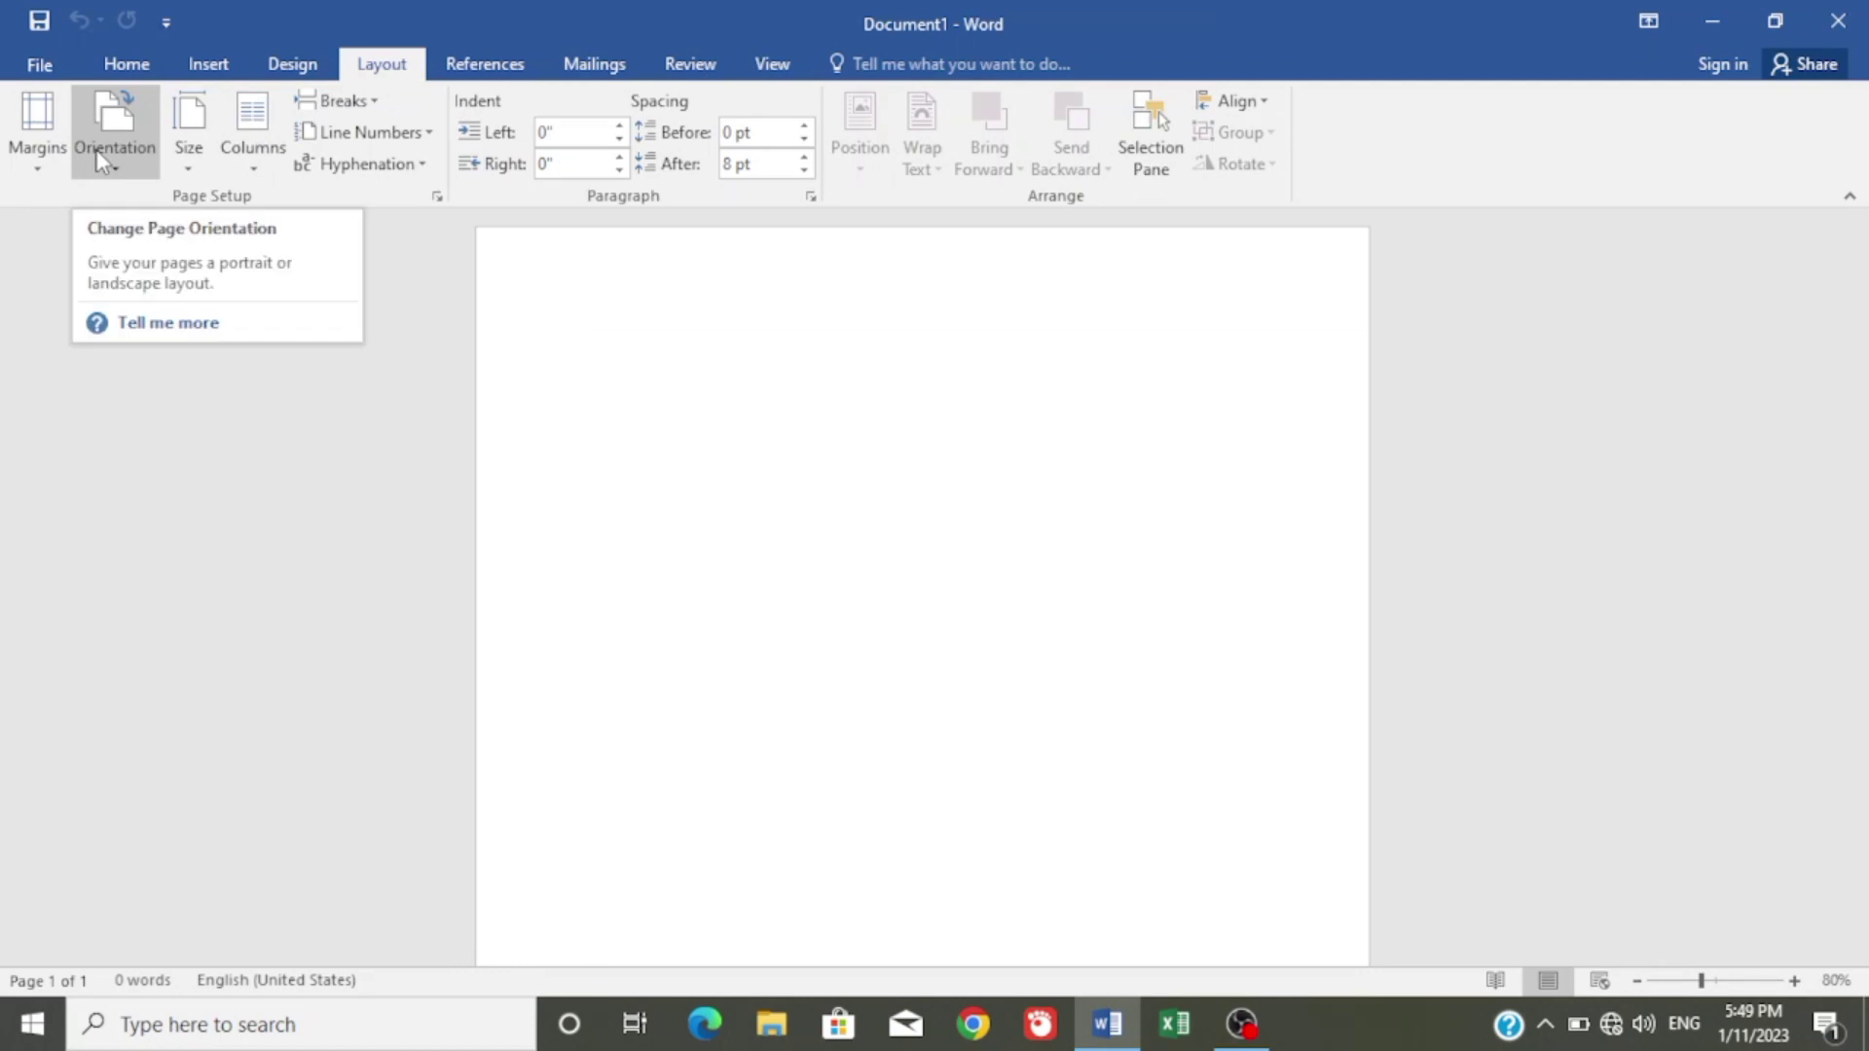
Change the blank document's page orientation to Landscape.
left_click(103, 159)
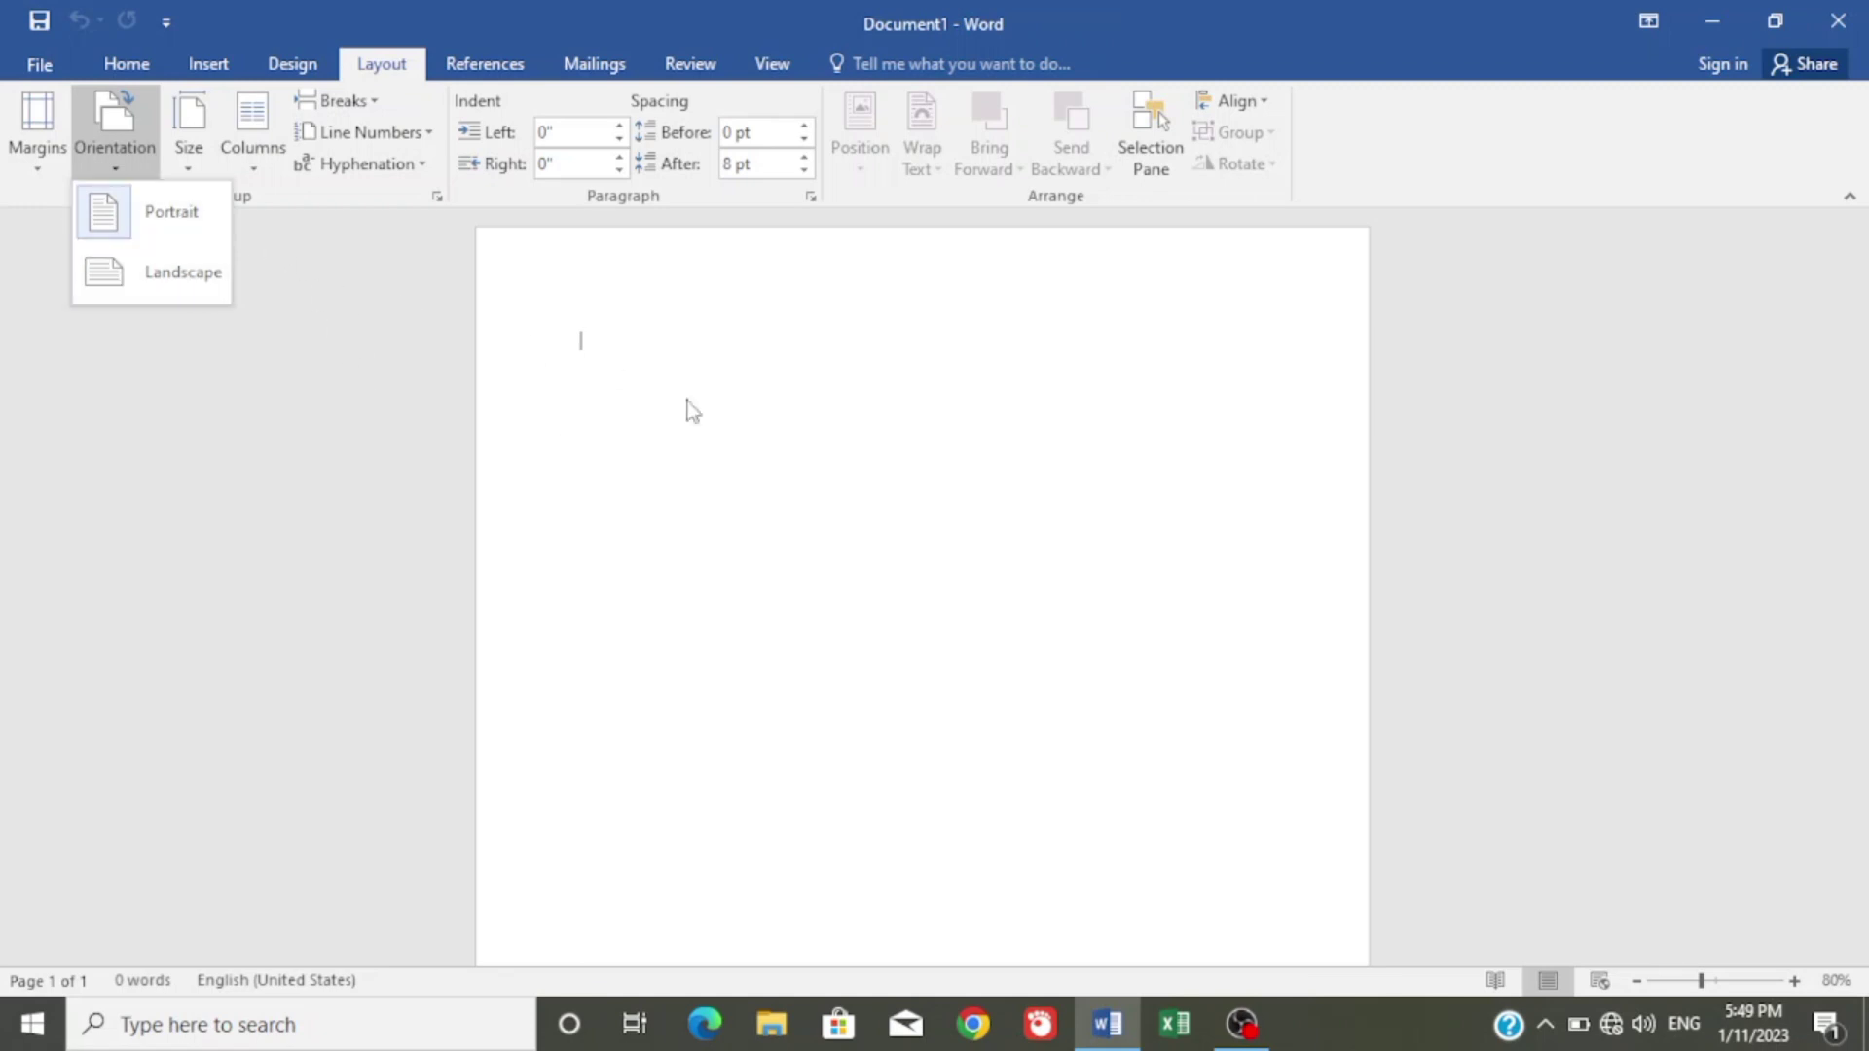
left_click(843, 407)
left_click(114, 149)
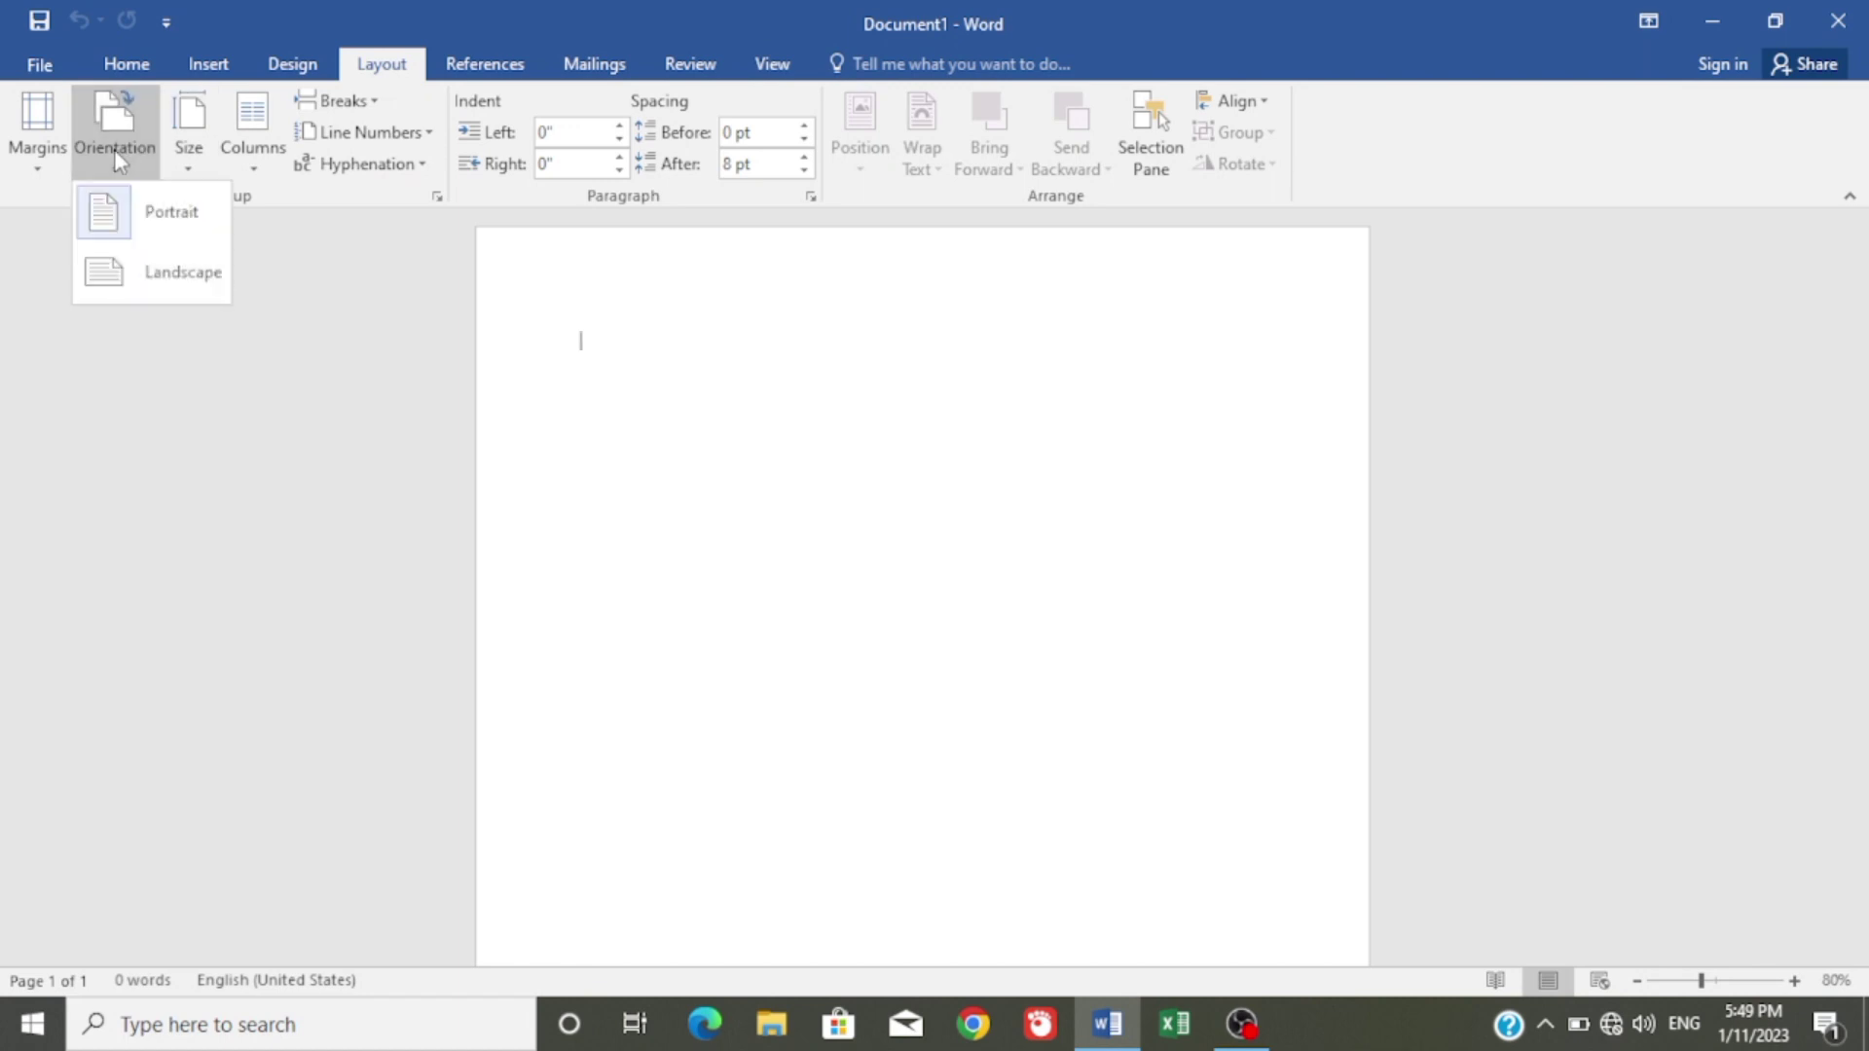
left_click(156, 257)
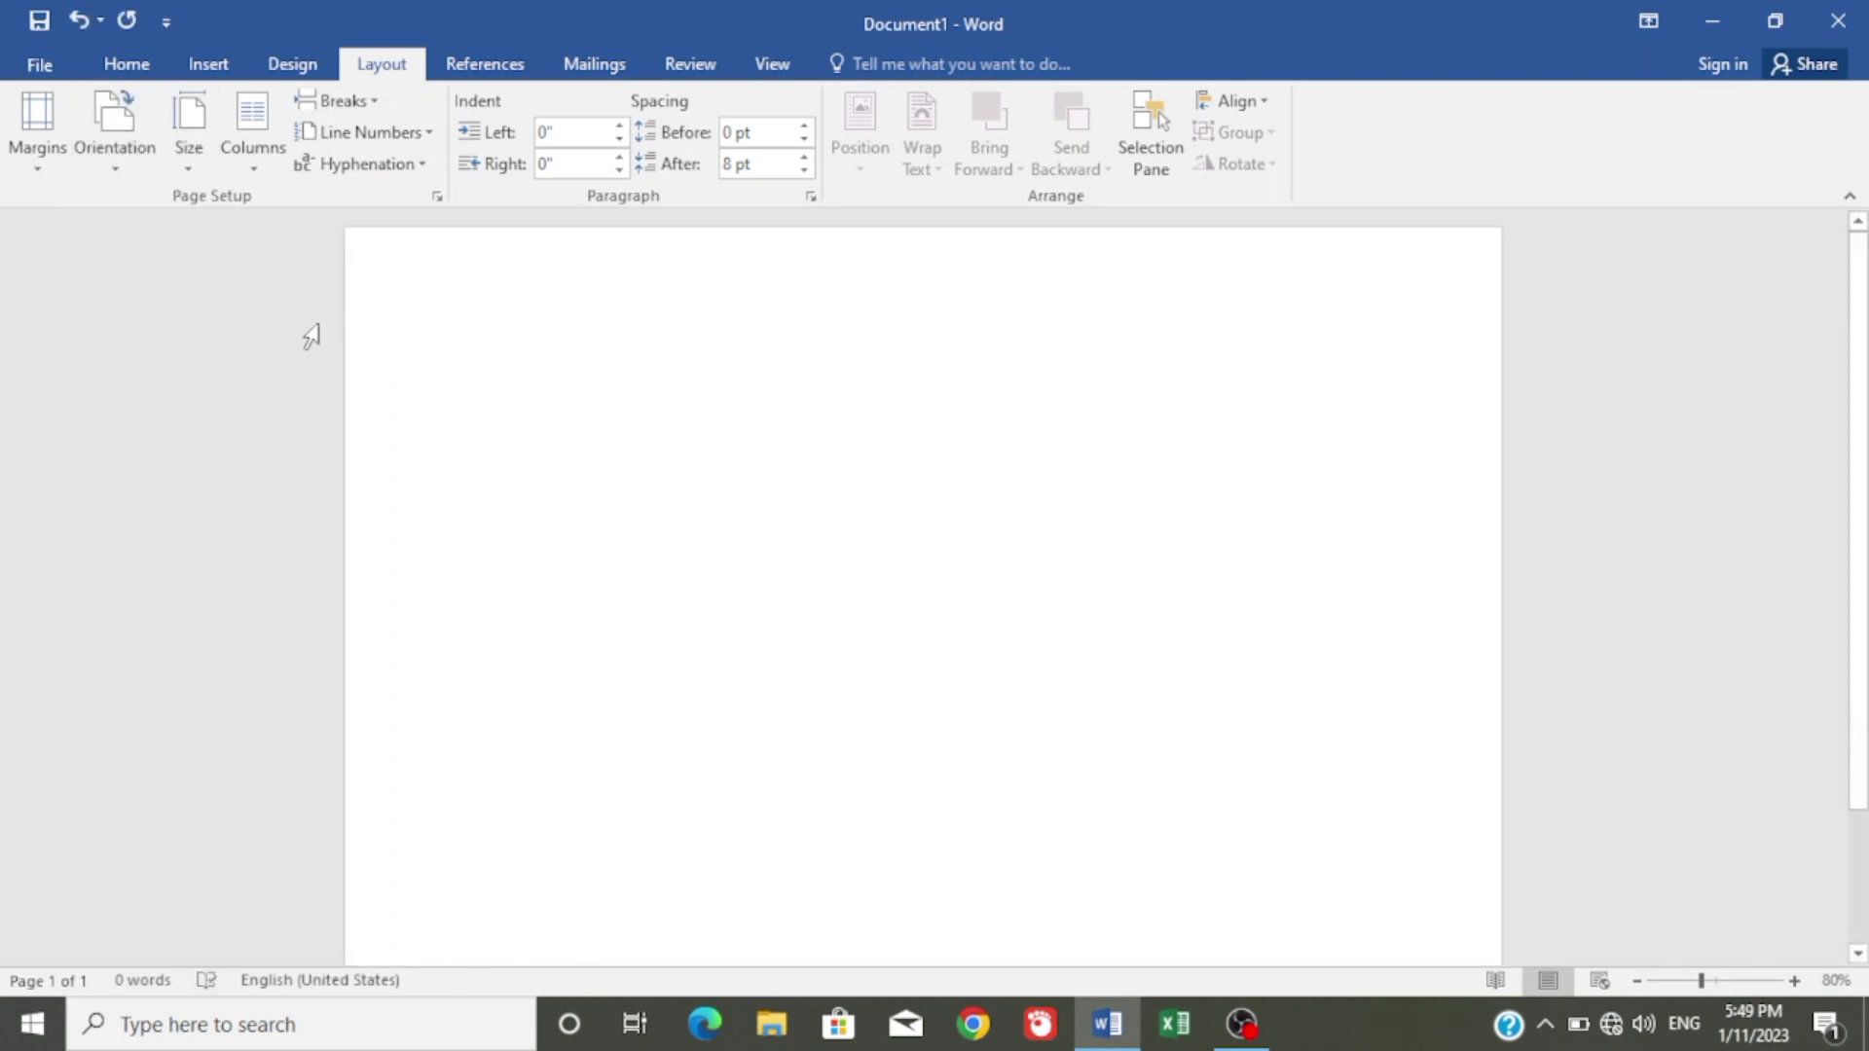
left_click_drag(1858, 361, 1830, 285)
Return the blank document's page orientation to Portrait.
left_click(189, 177)
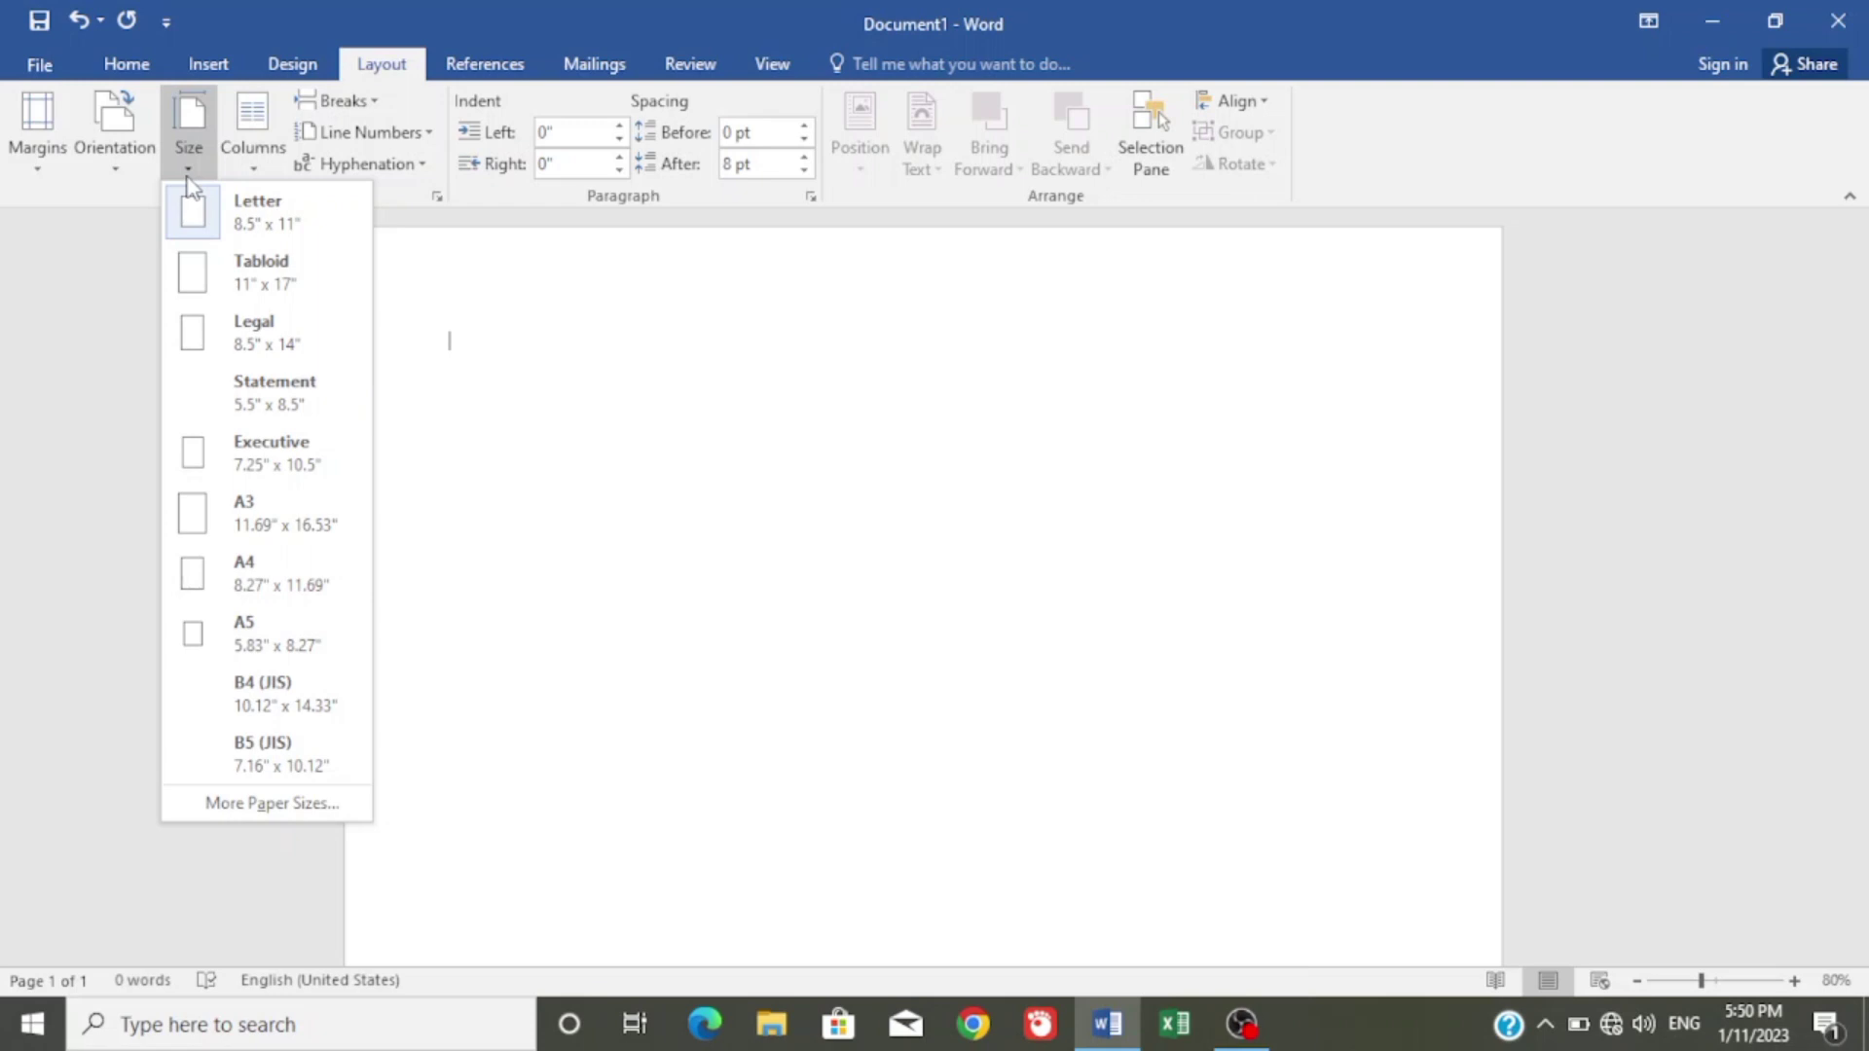
left_click(119, 168)
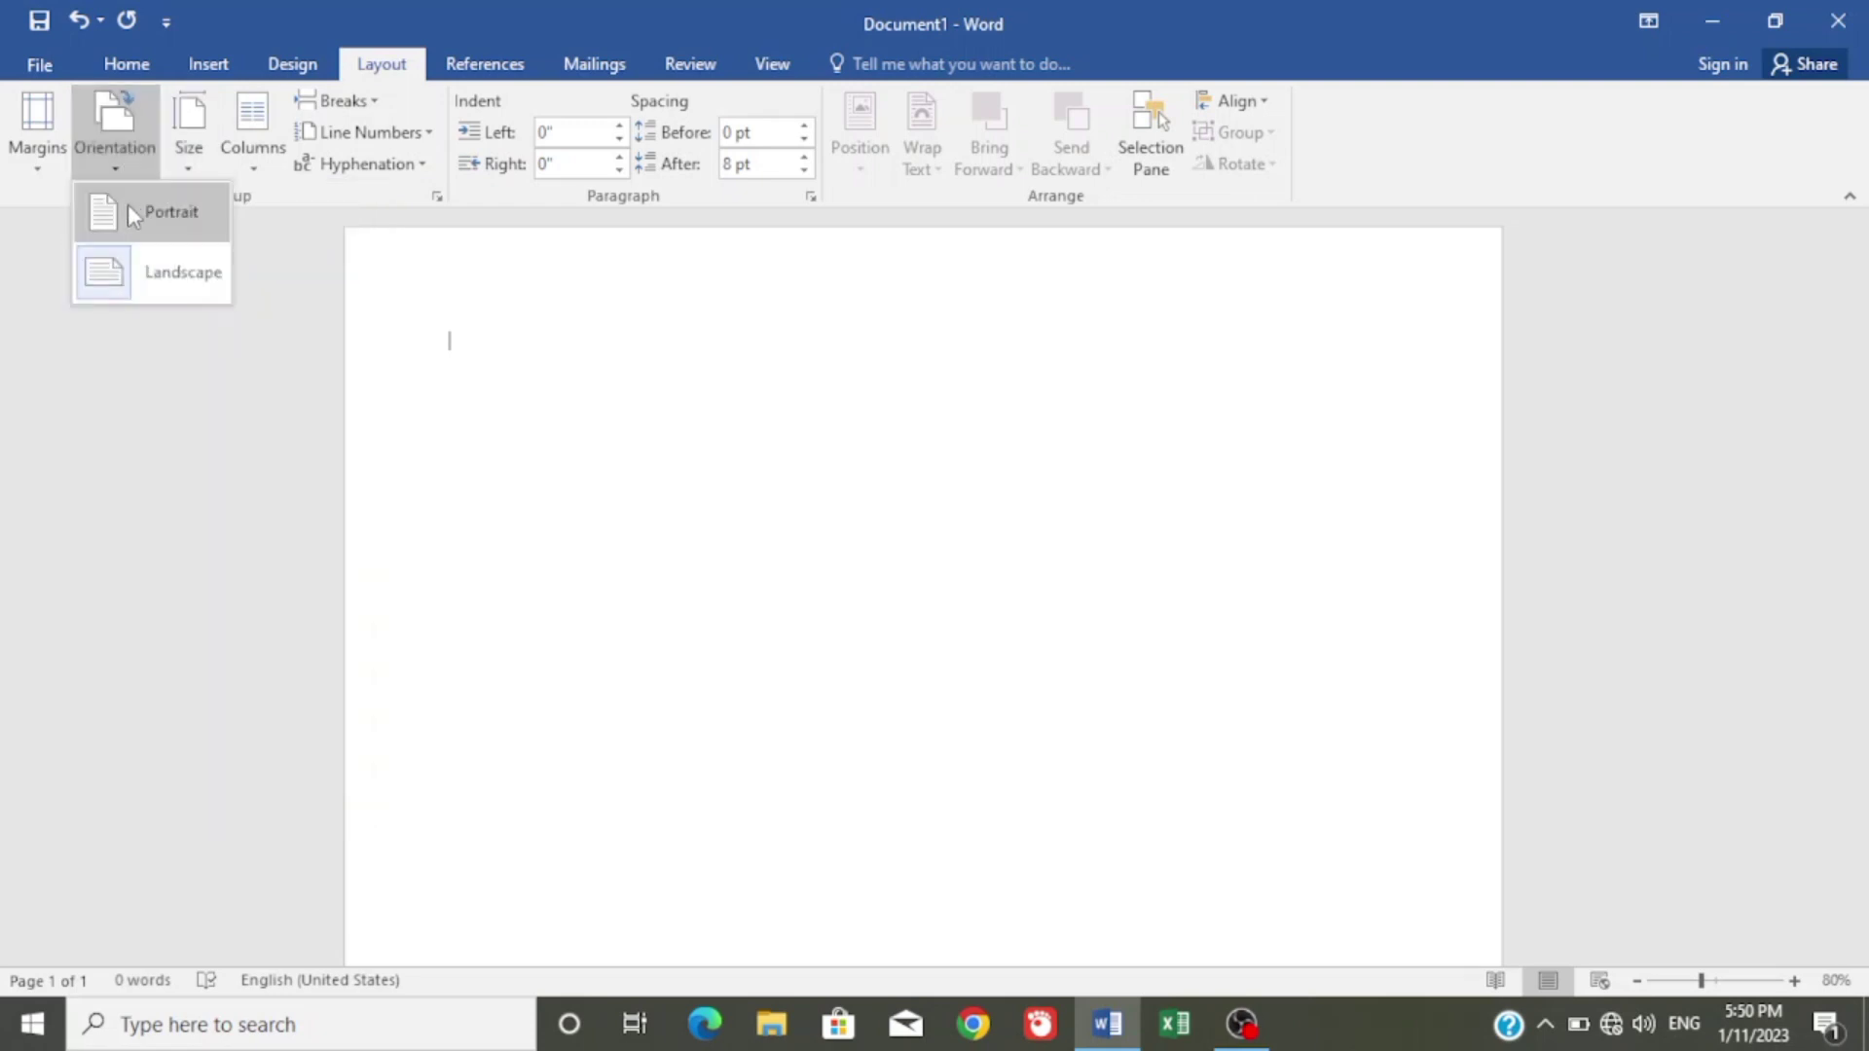
left_click(133, 215)
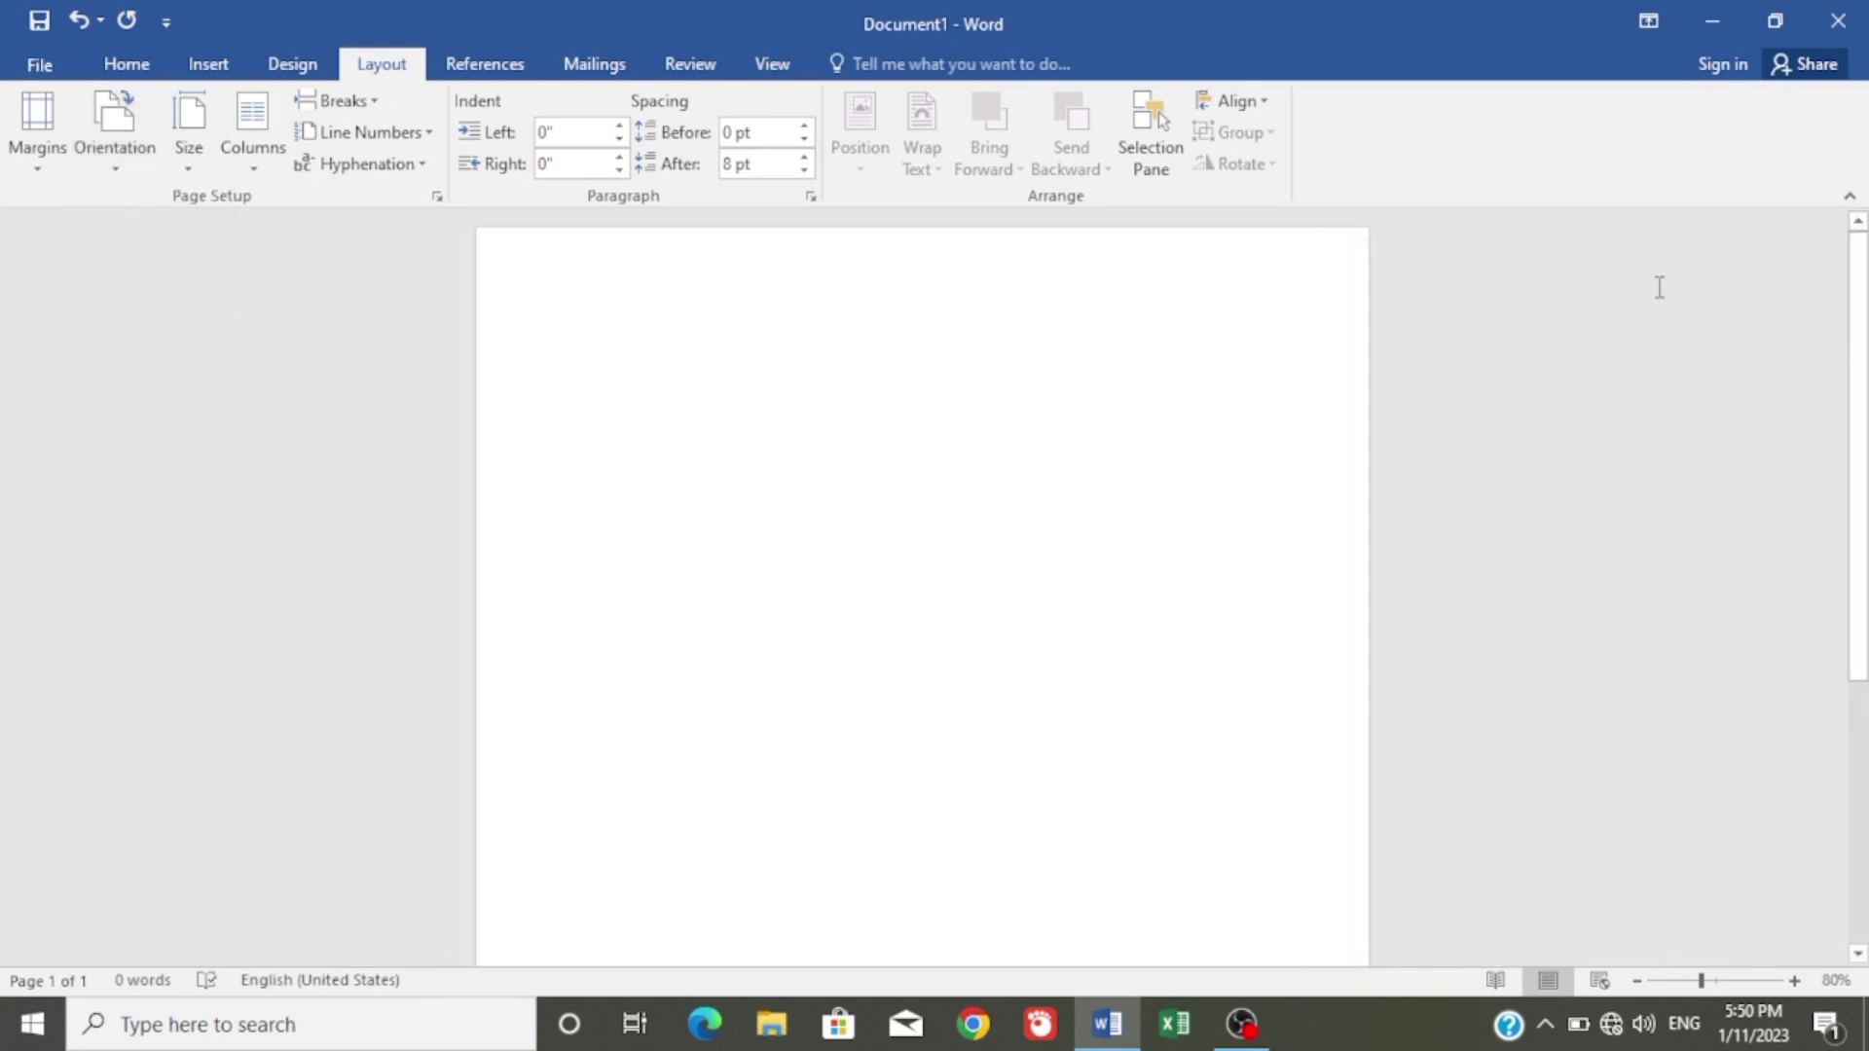
scroll(581, 337, "down", 2)
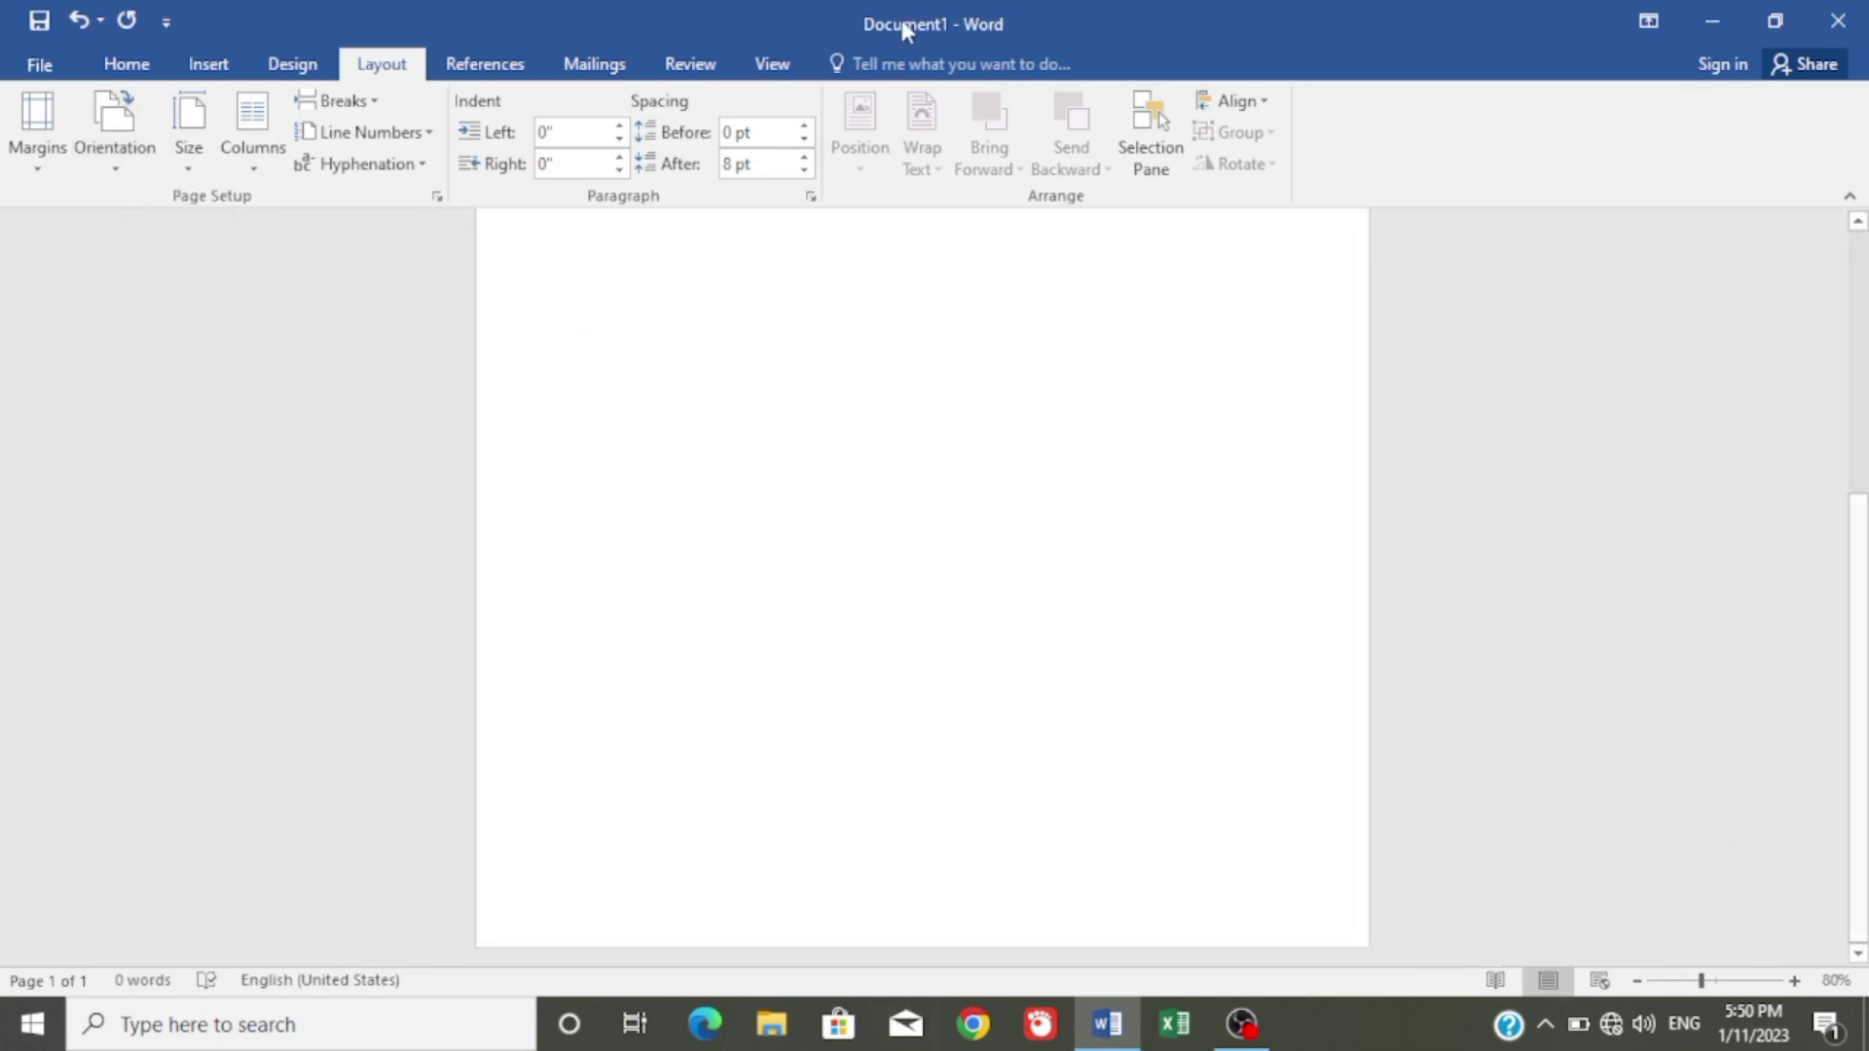
left_click(84, 143)
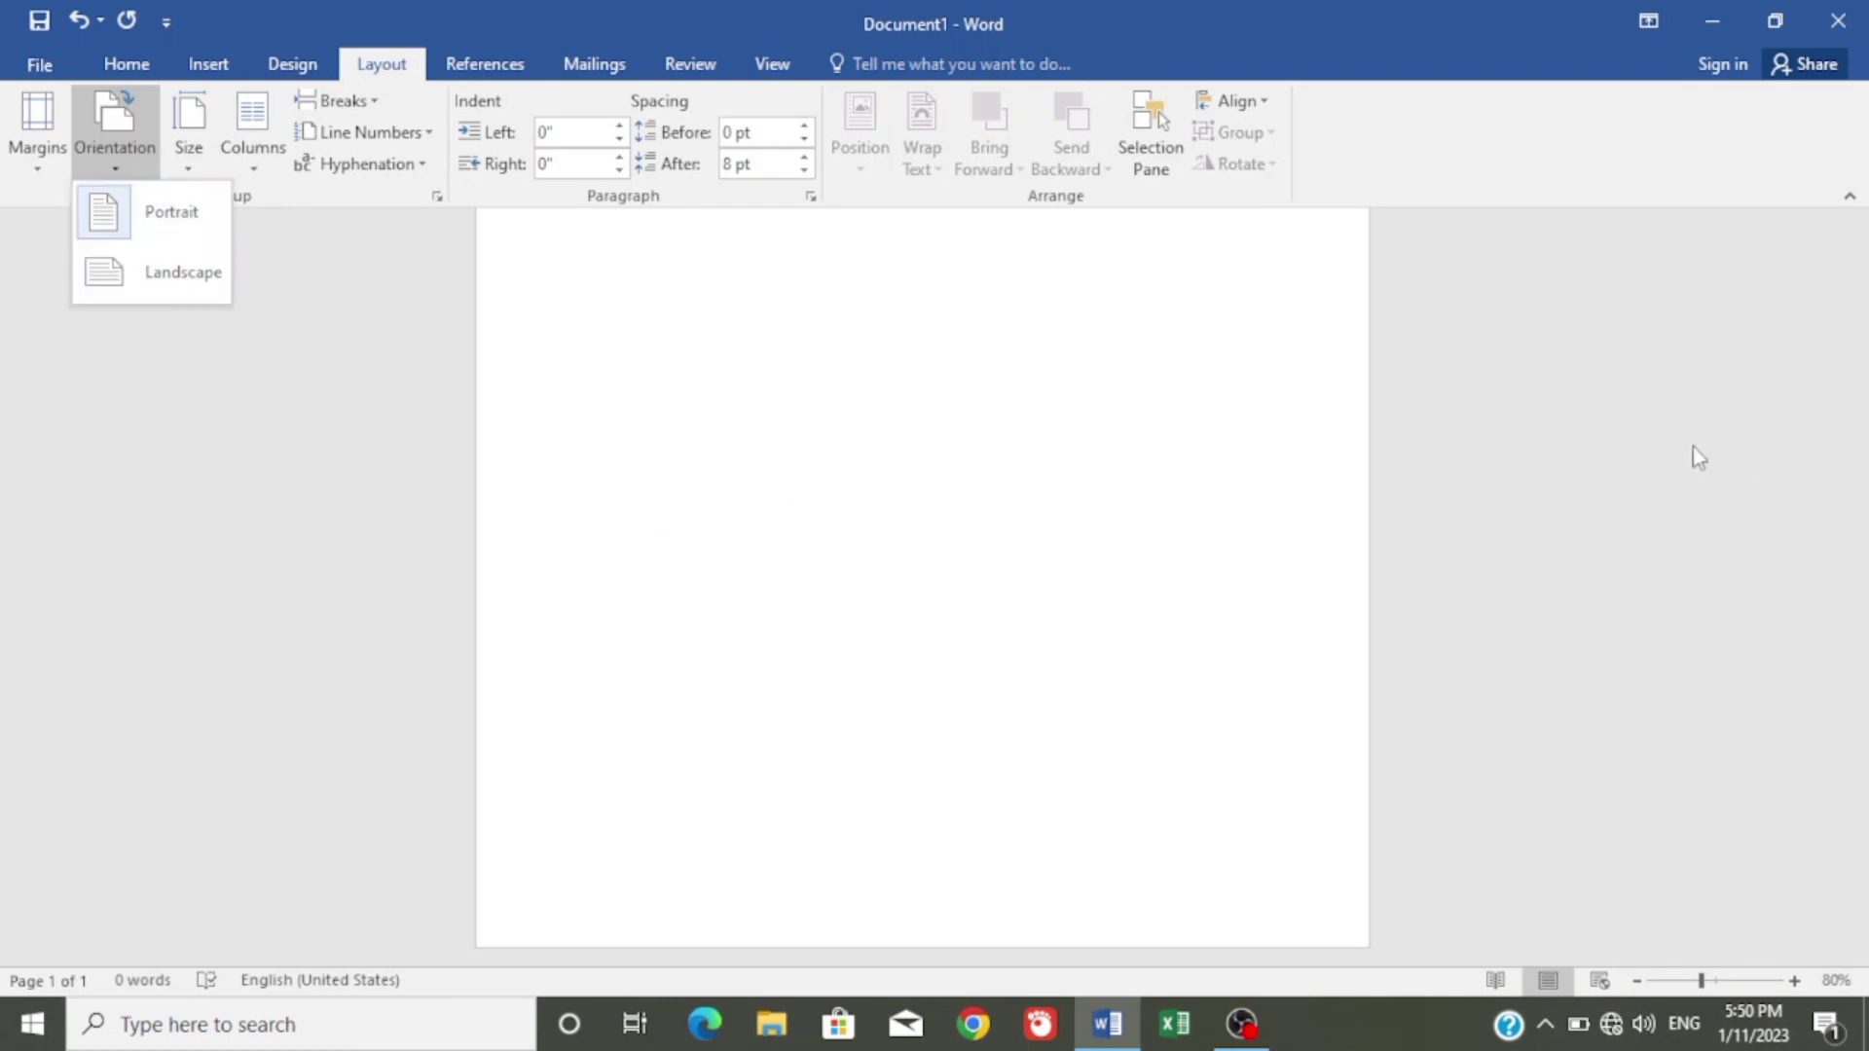
left_click(1706, 327)
Open the recent document "word video 1" and look through its pages.
left_click(125, 66)
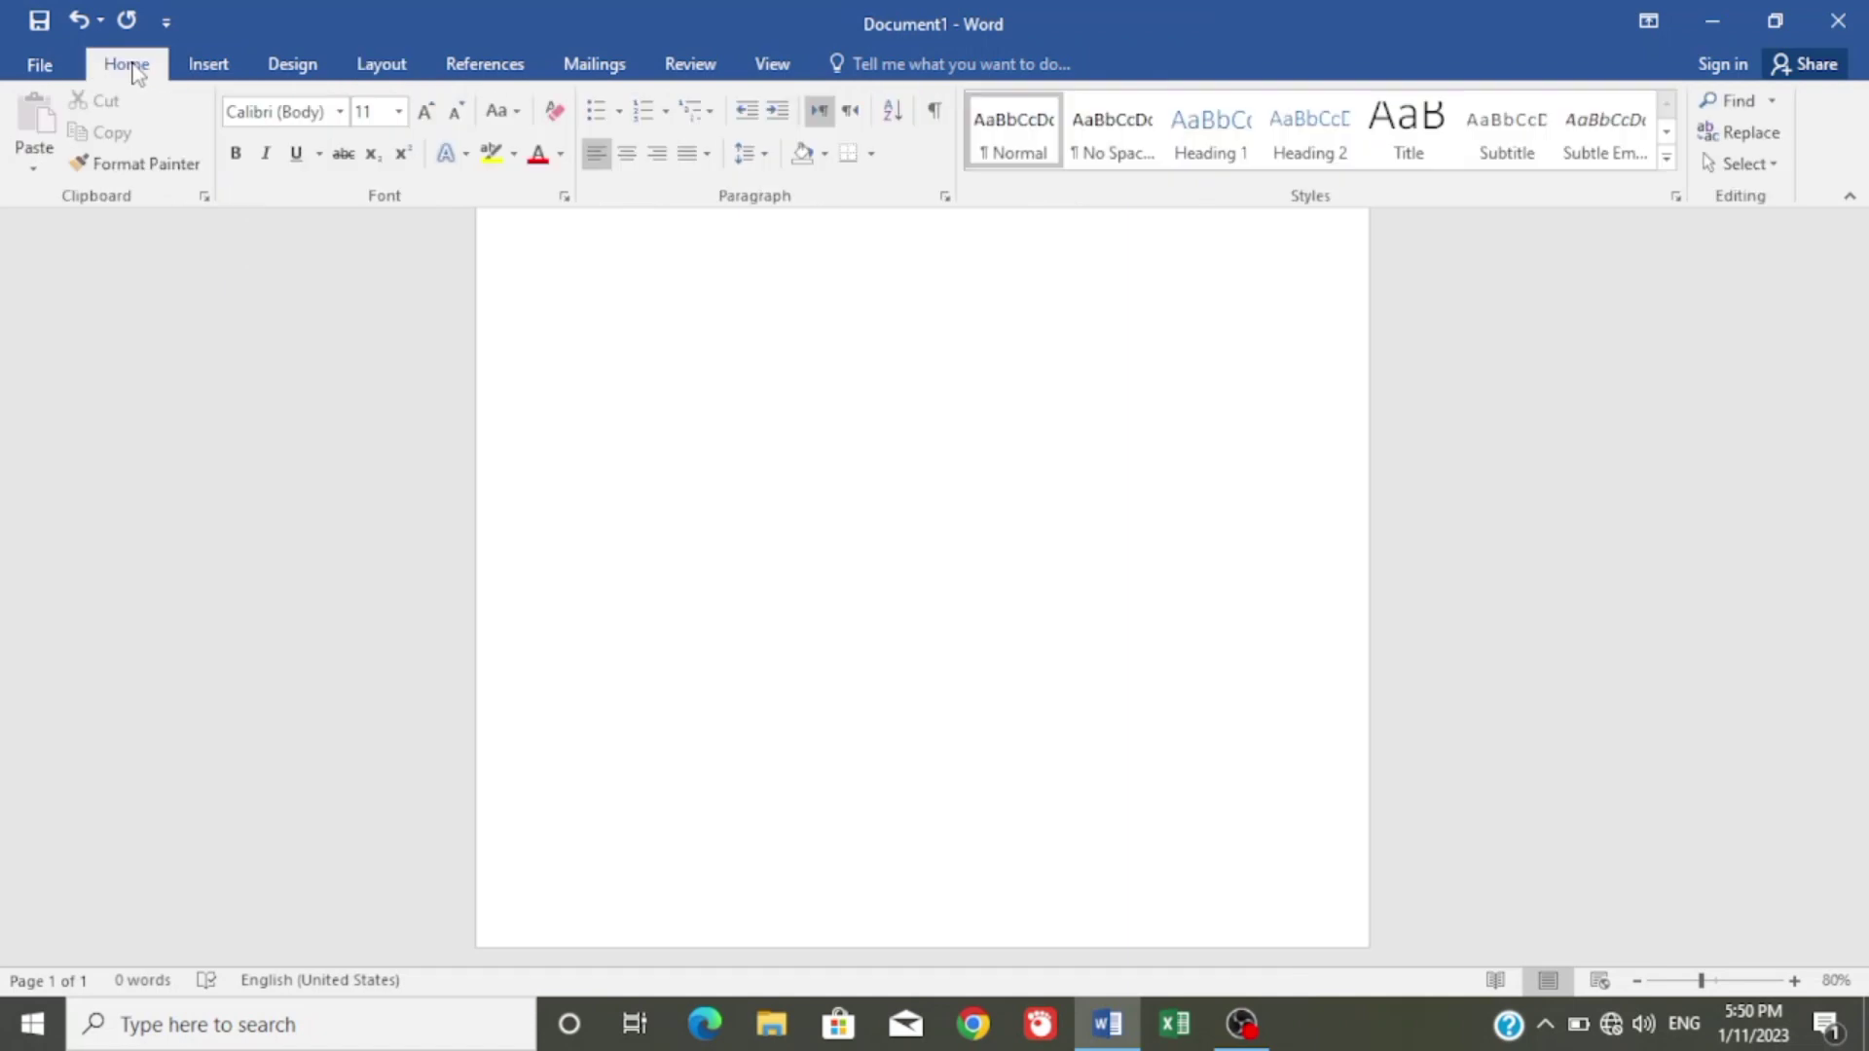
left_click(38, 64)
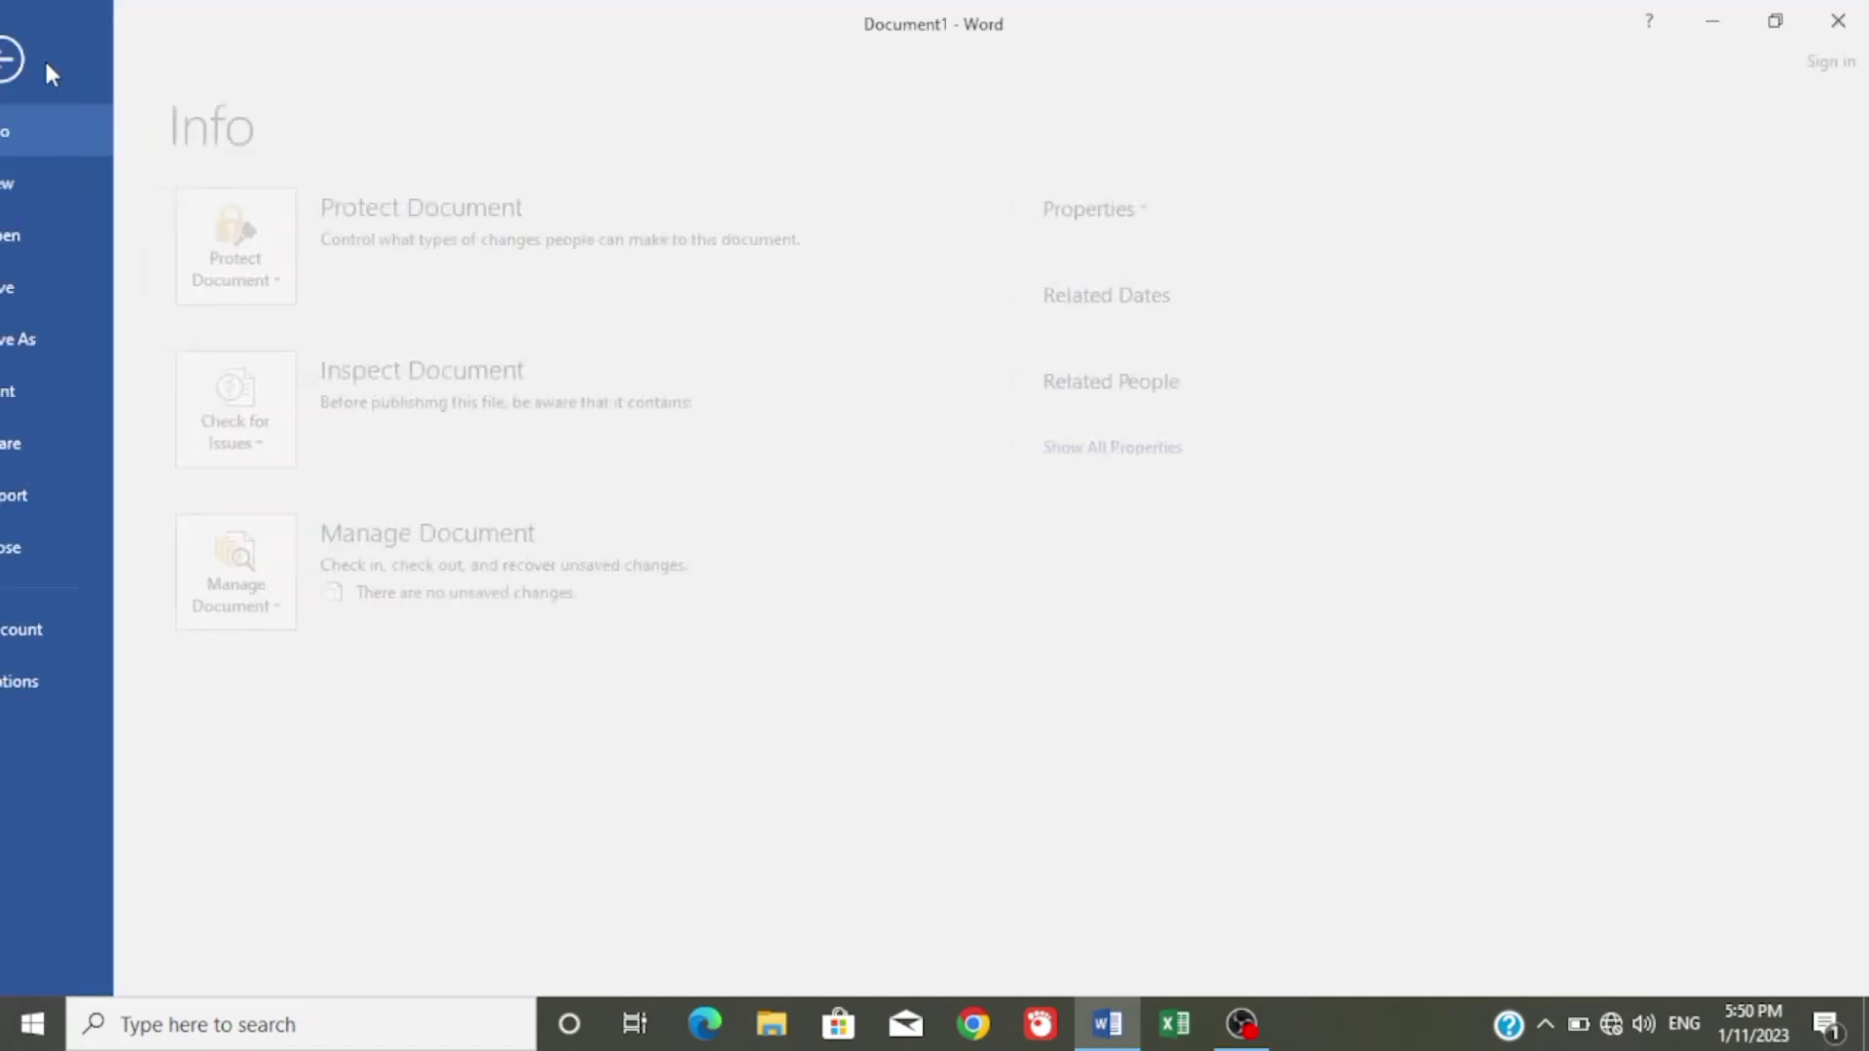
left_click(78, 243)
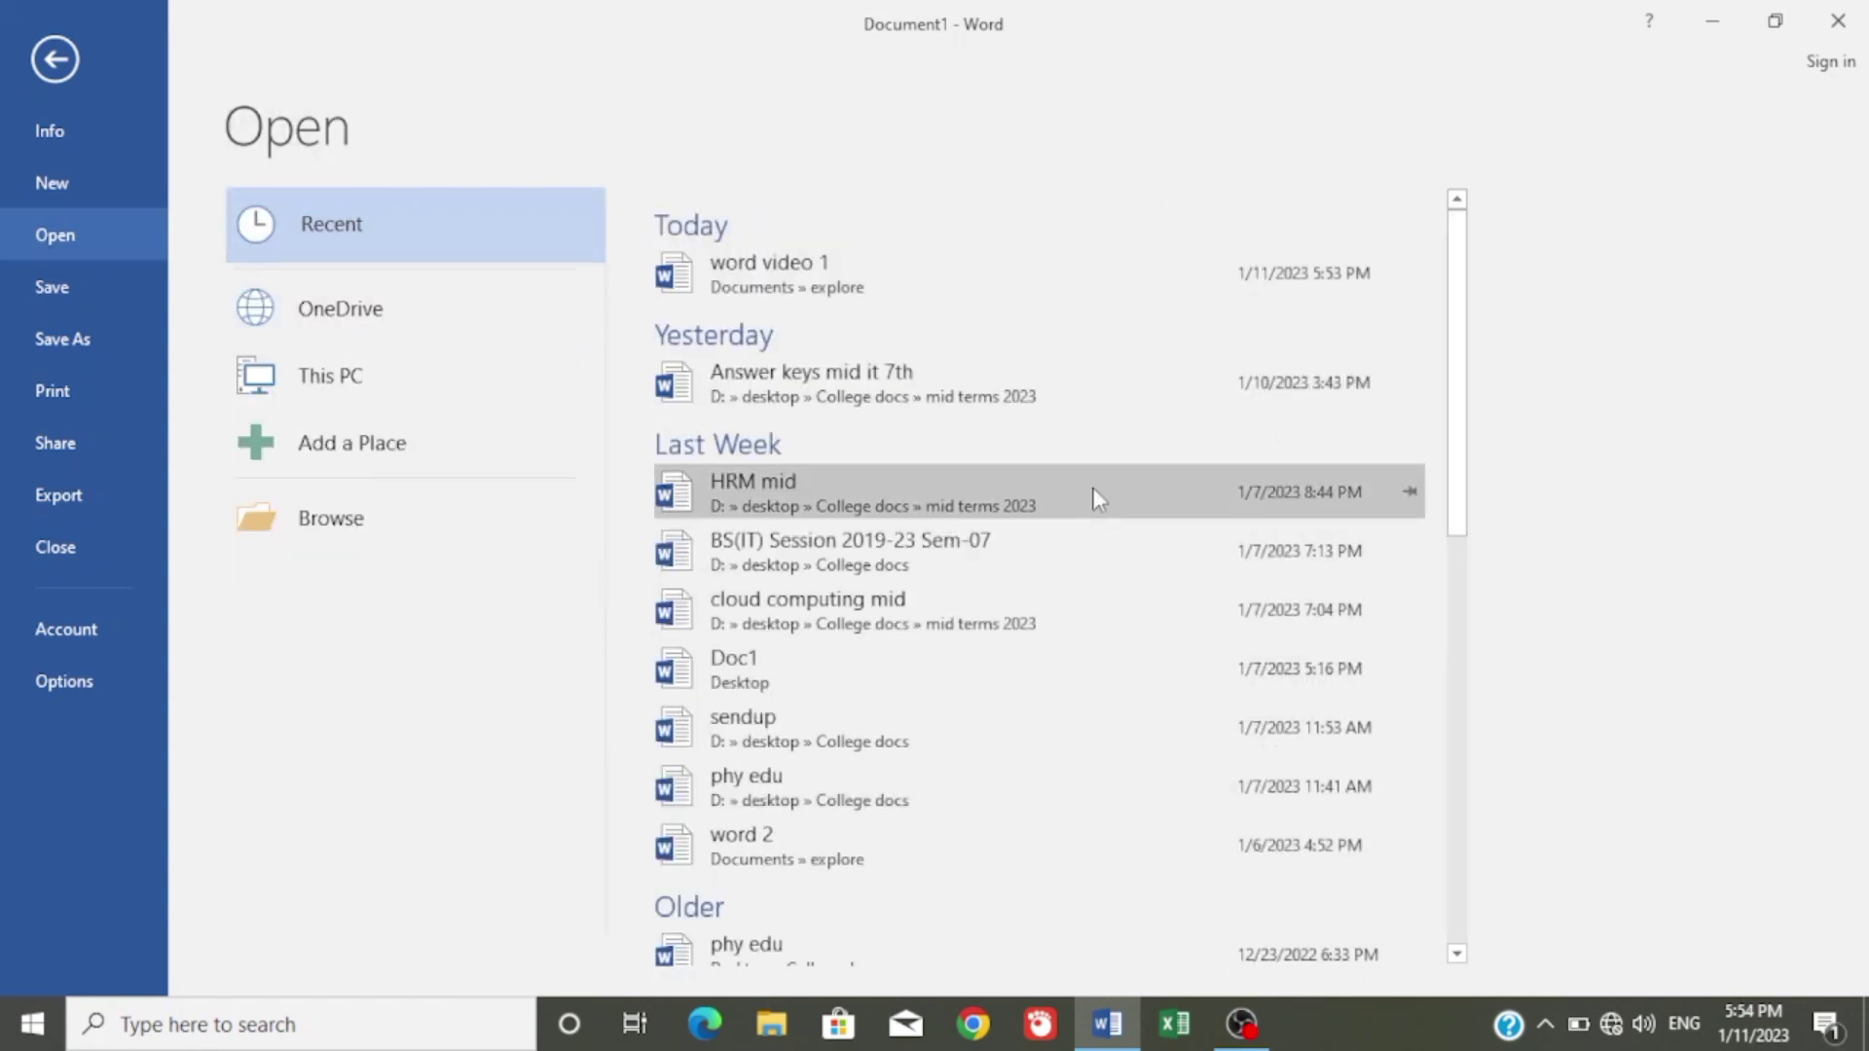
left_click(1141, 273)
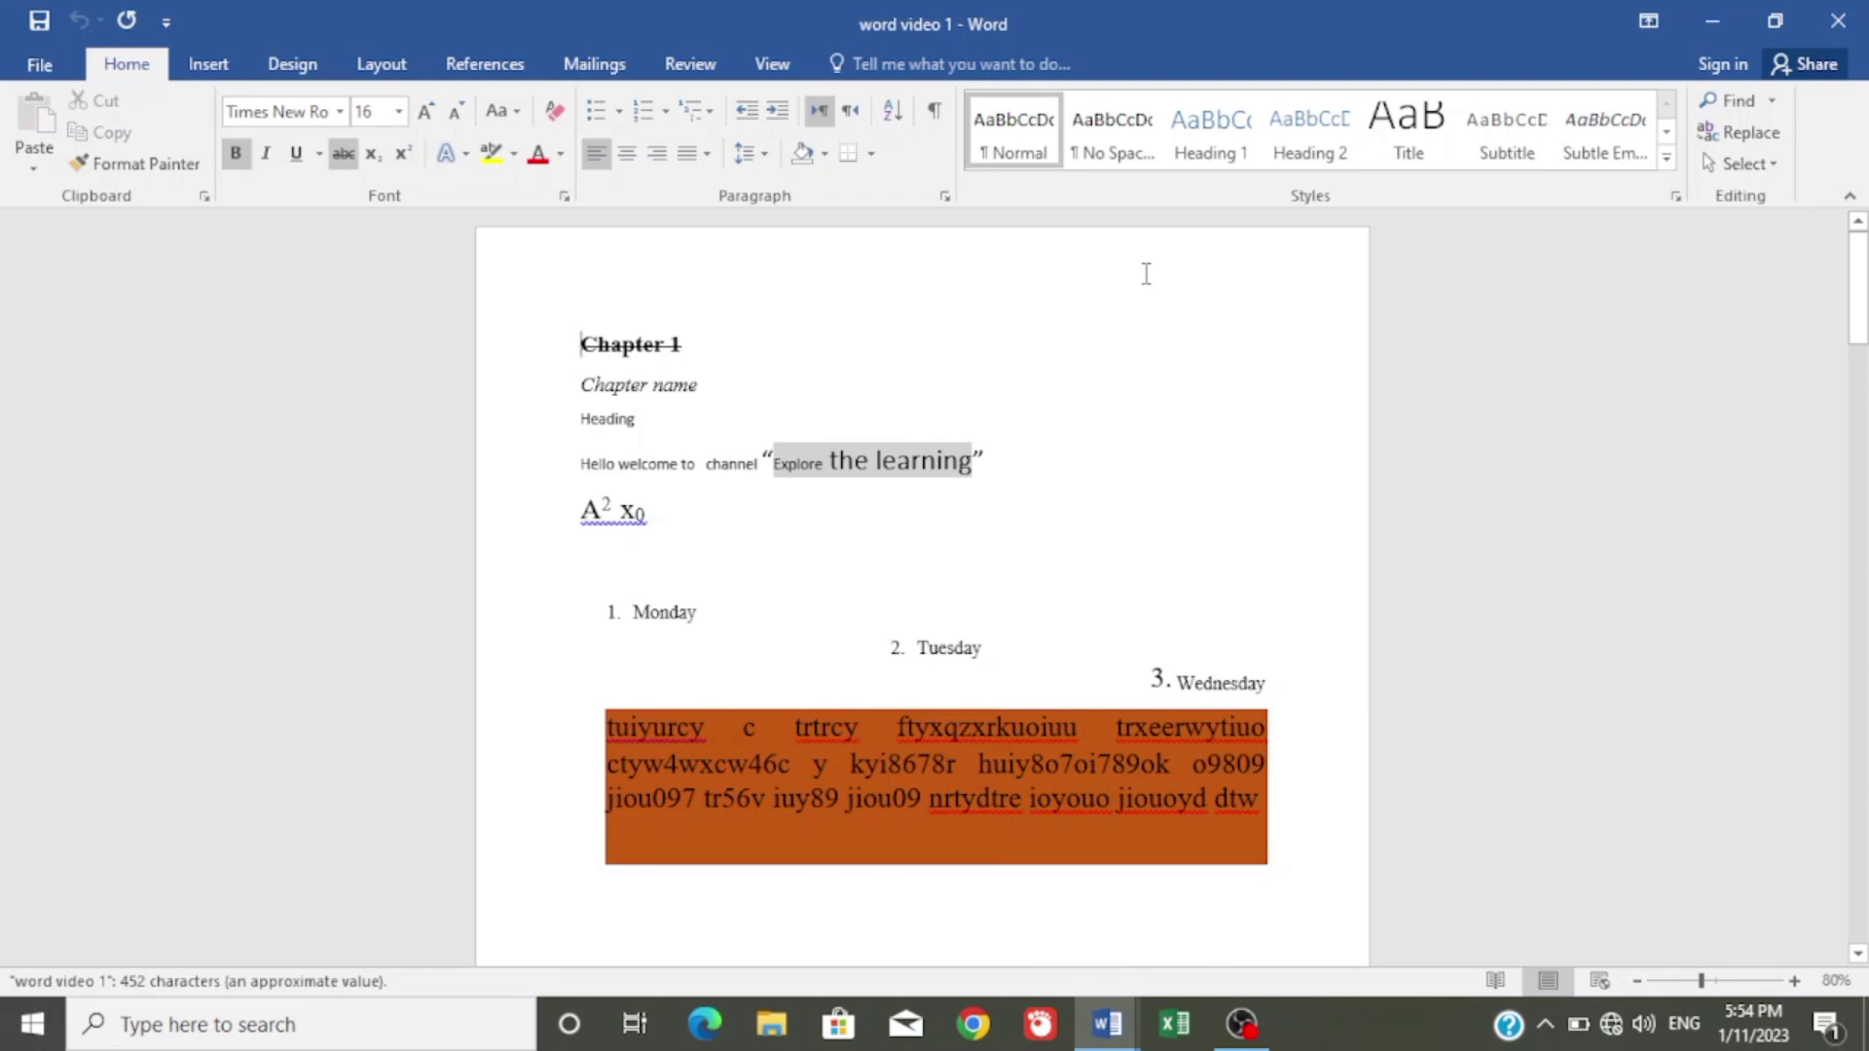
left_click_drag(1852, 296, 1857, 560)
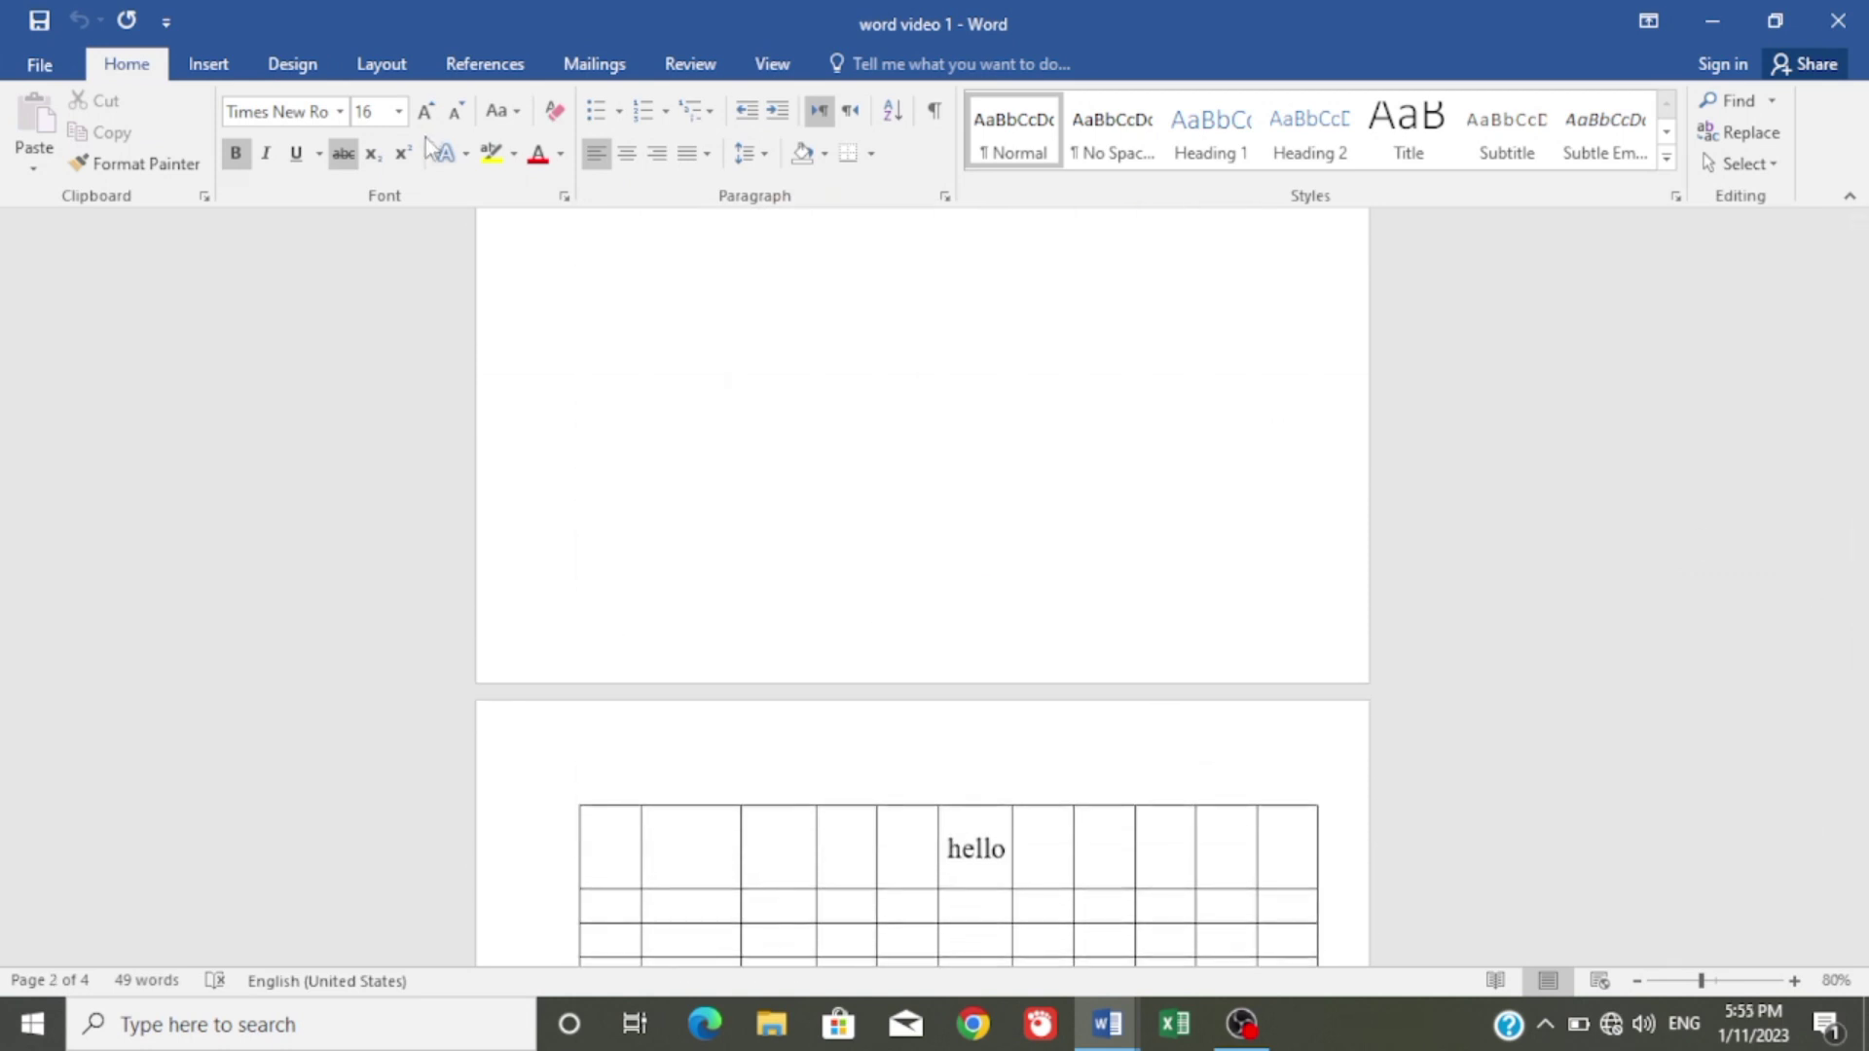
Apply the Narrow margin preset (0.5" on every side) to the document.
left_click(381, 64)
left_click(115, 132)
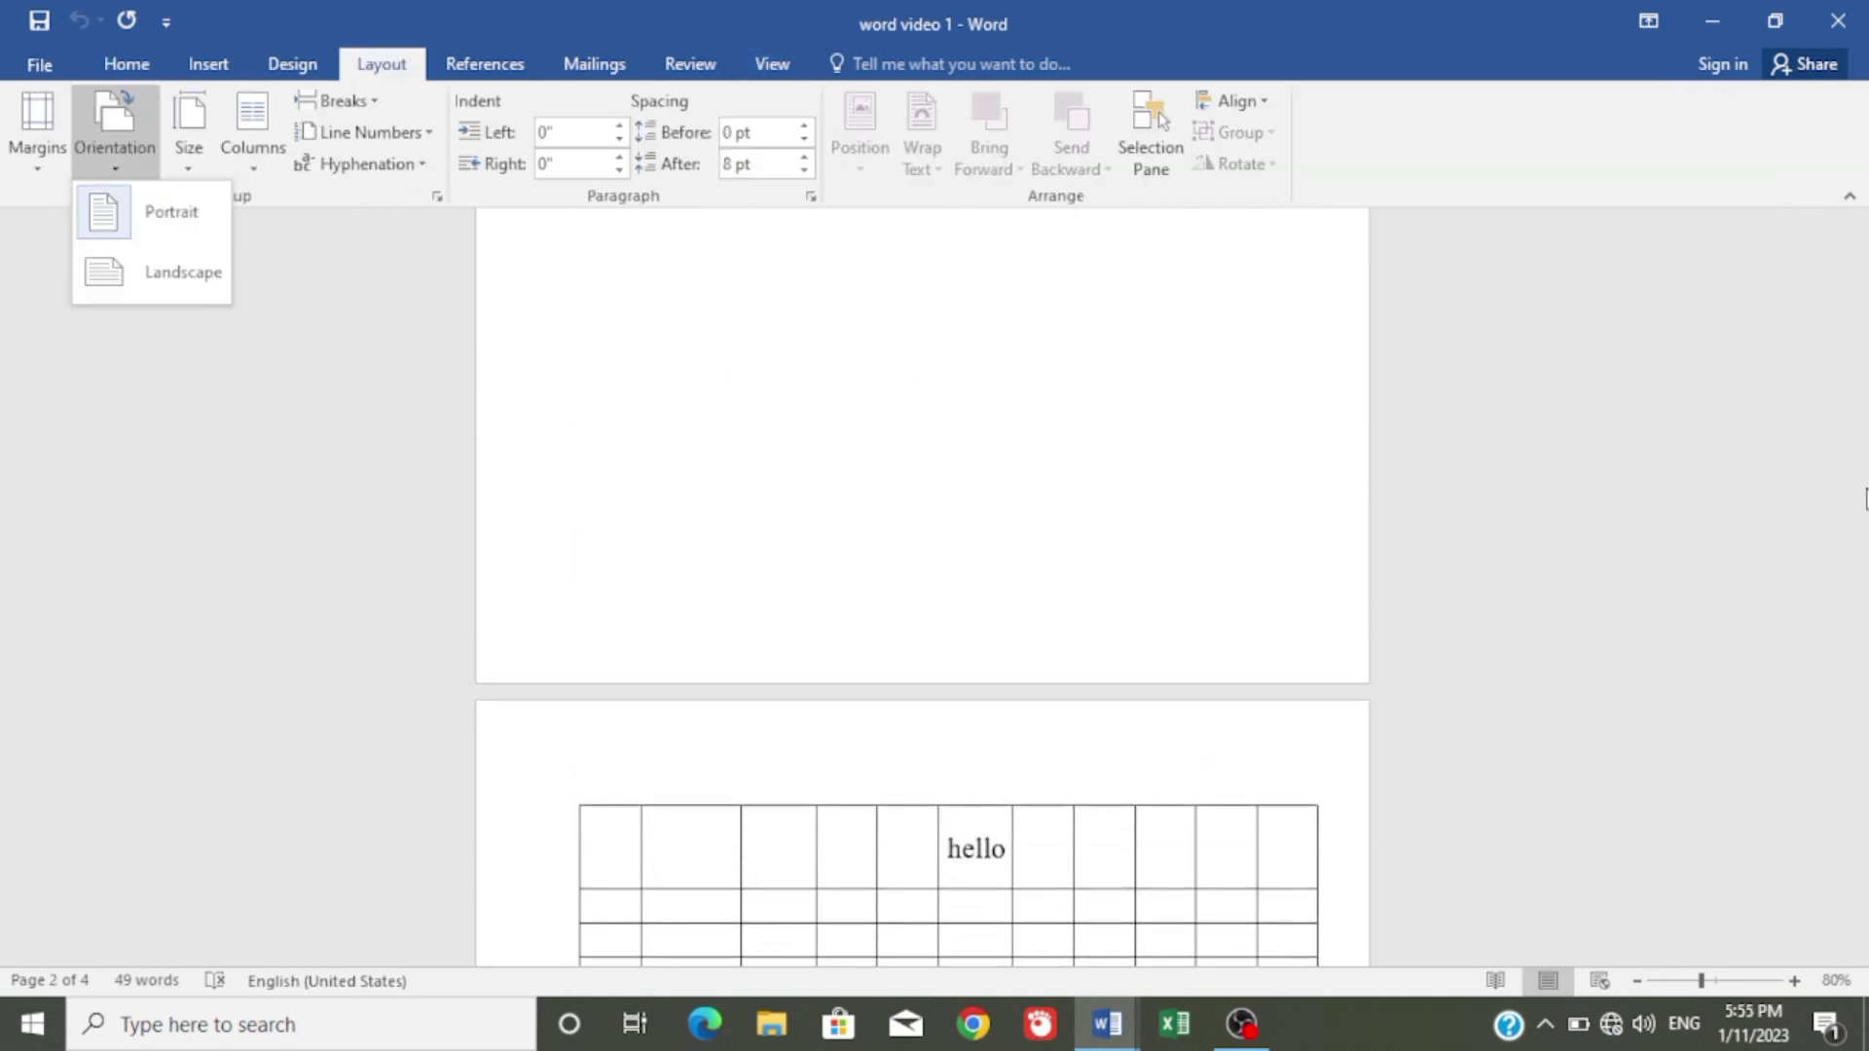
left_click(1865, 497)
left_click_drag(1865, 497, 1865, 297)
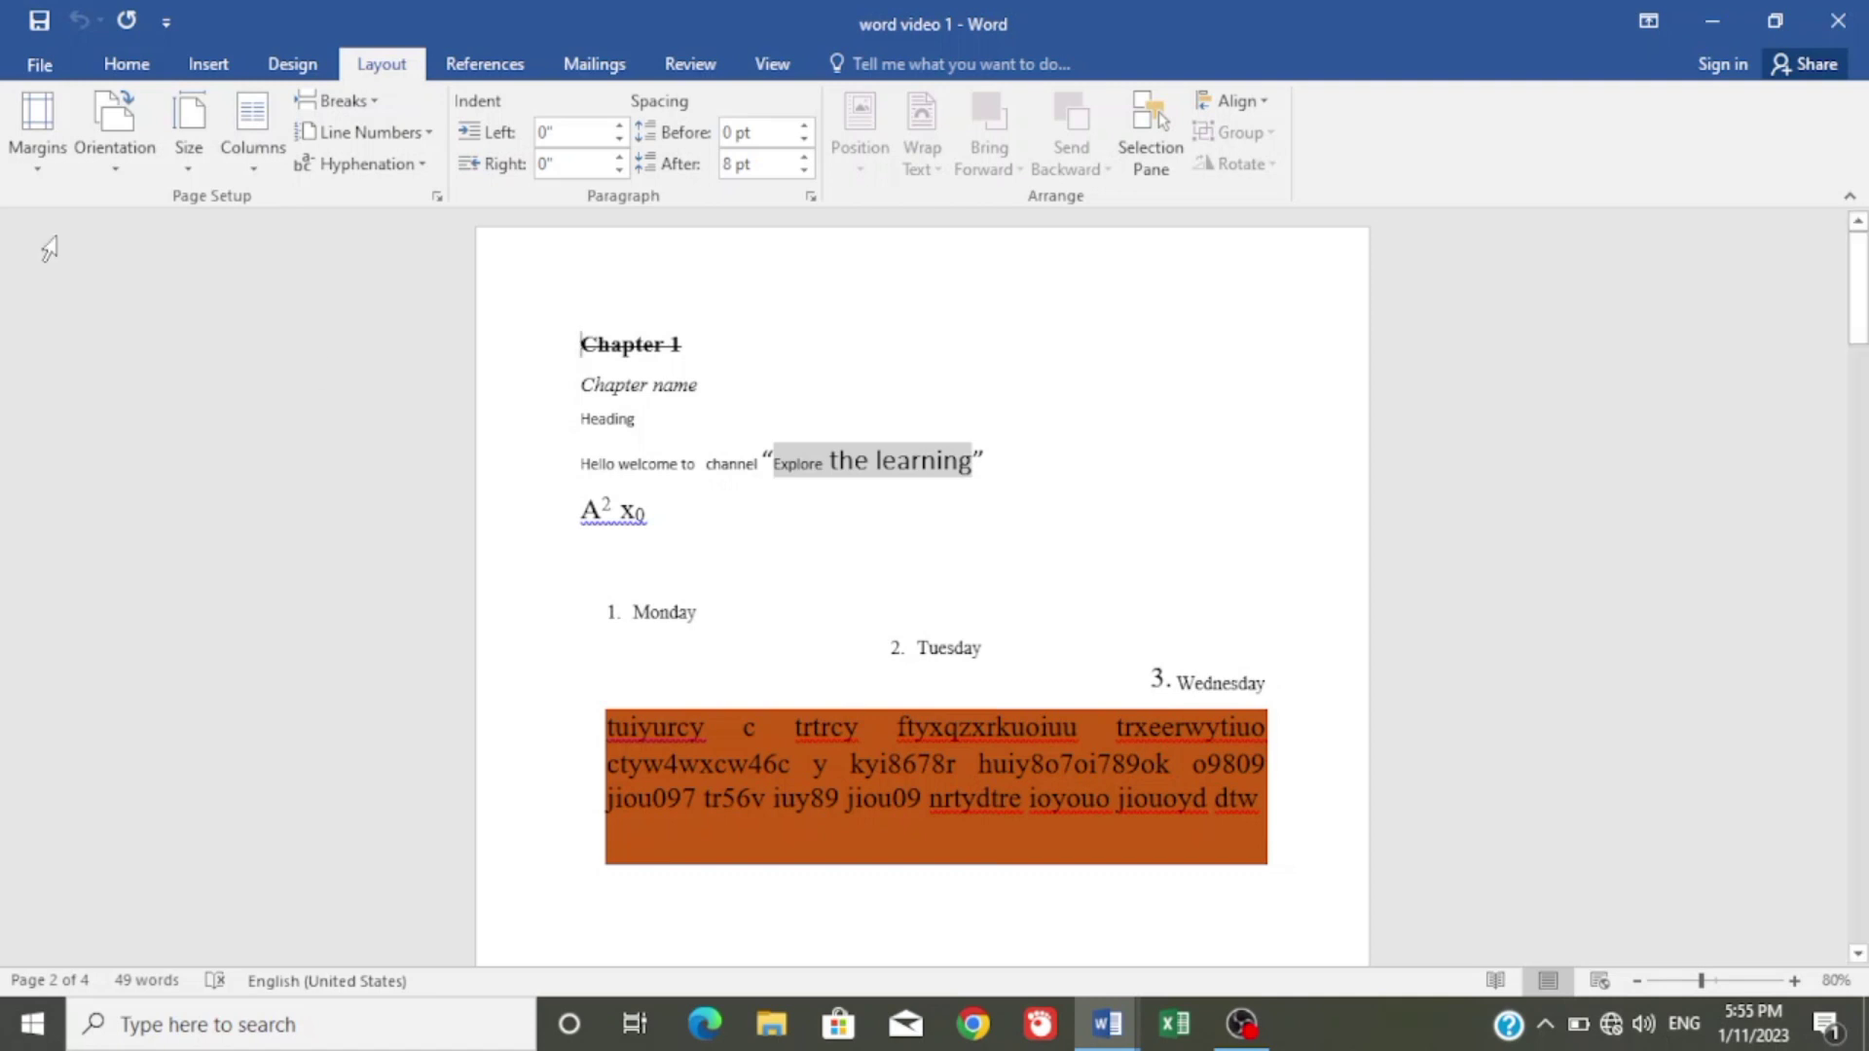
left_click(39, 171)
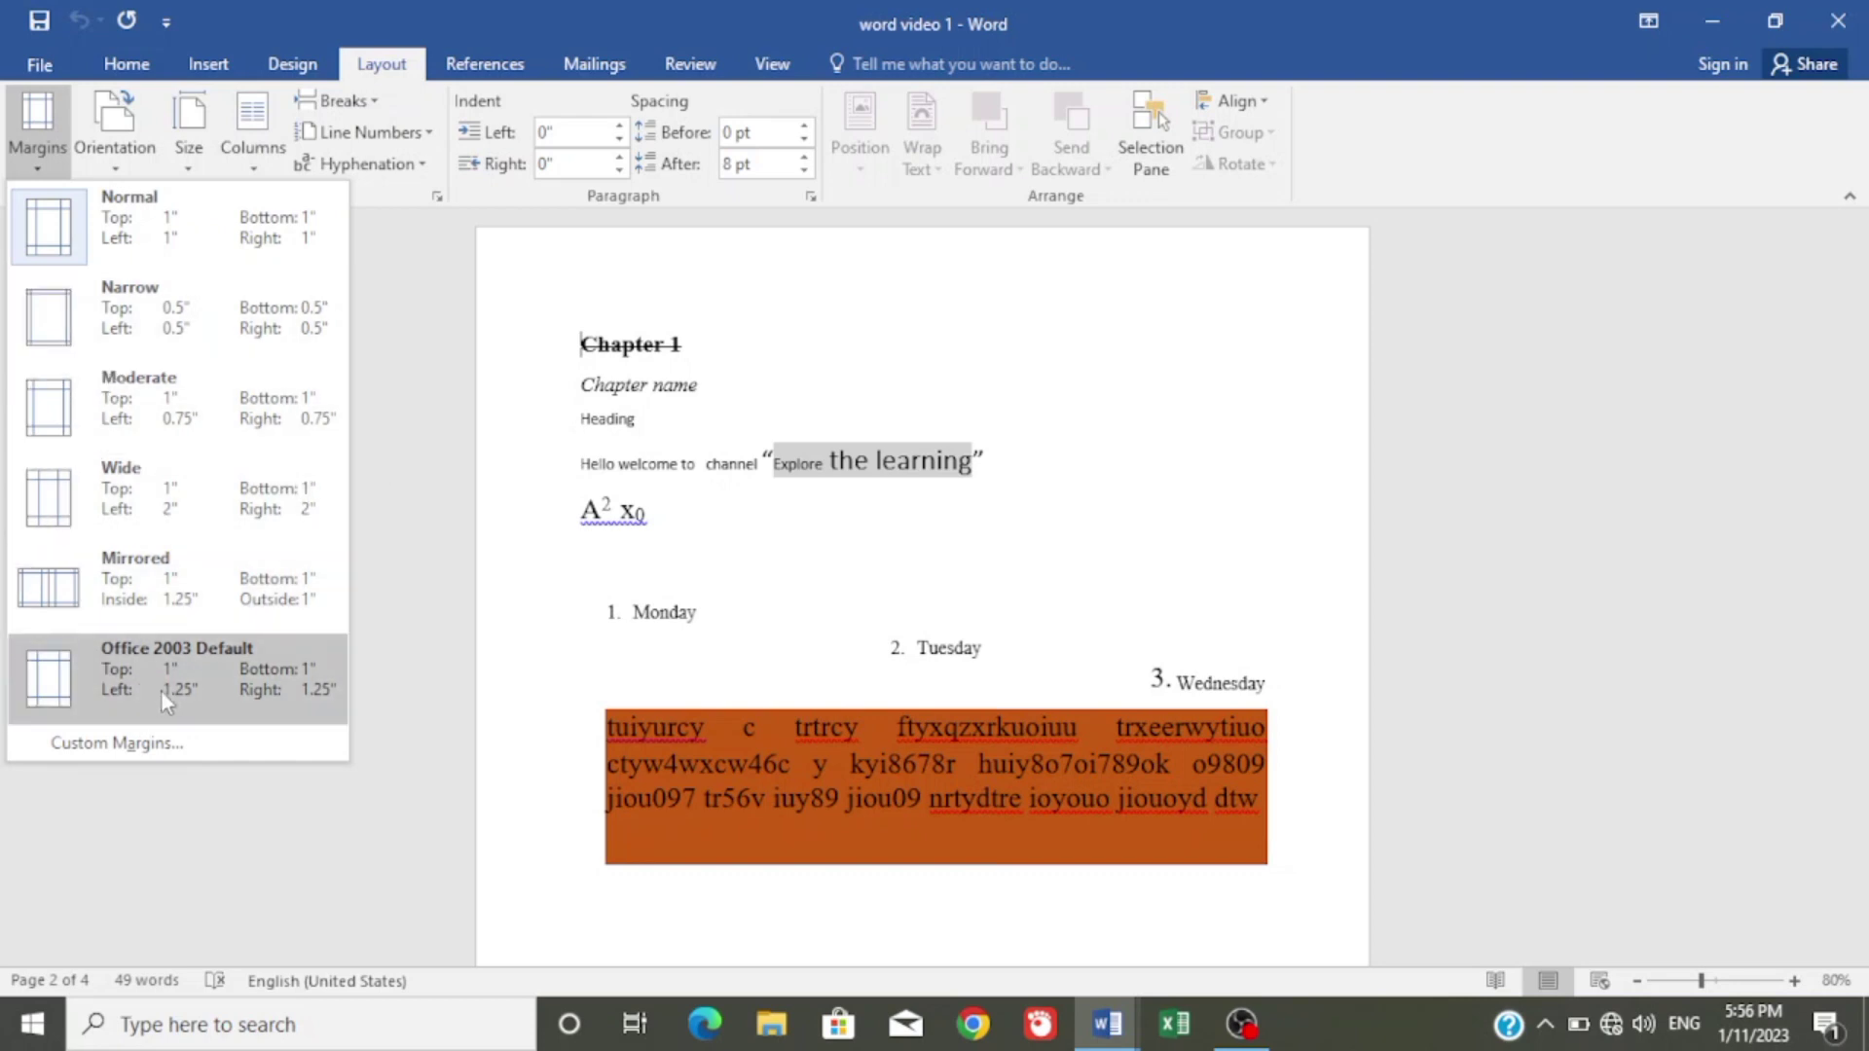
left_click(241, 305)
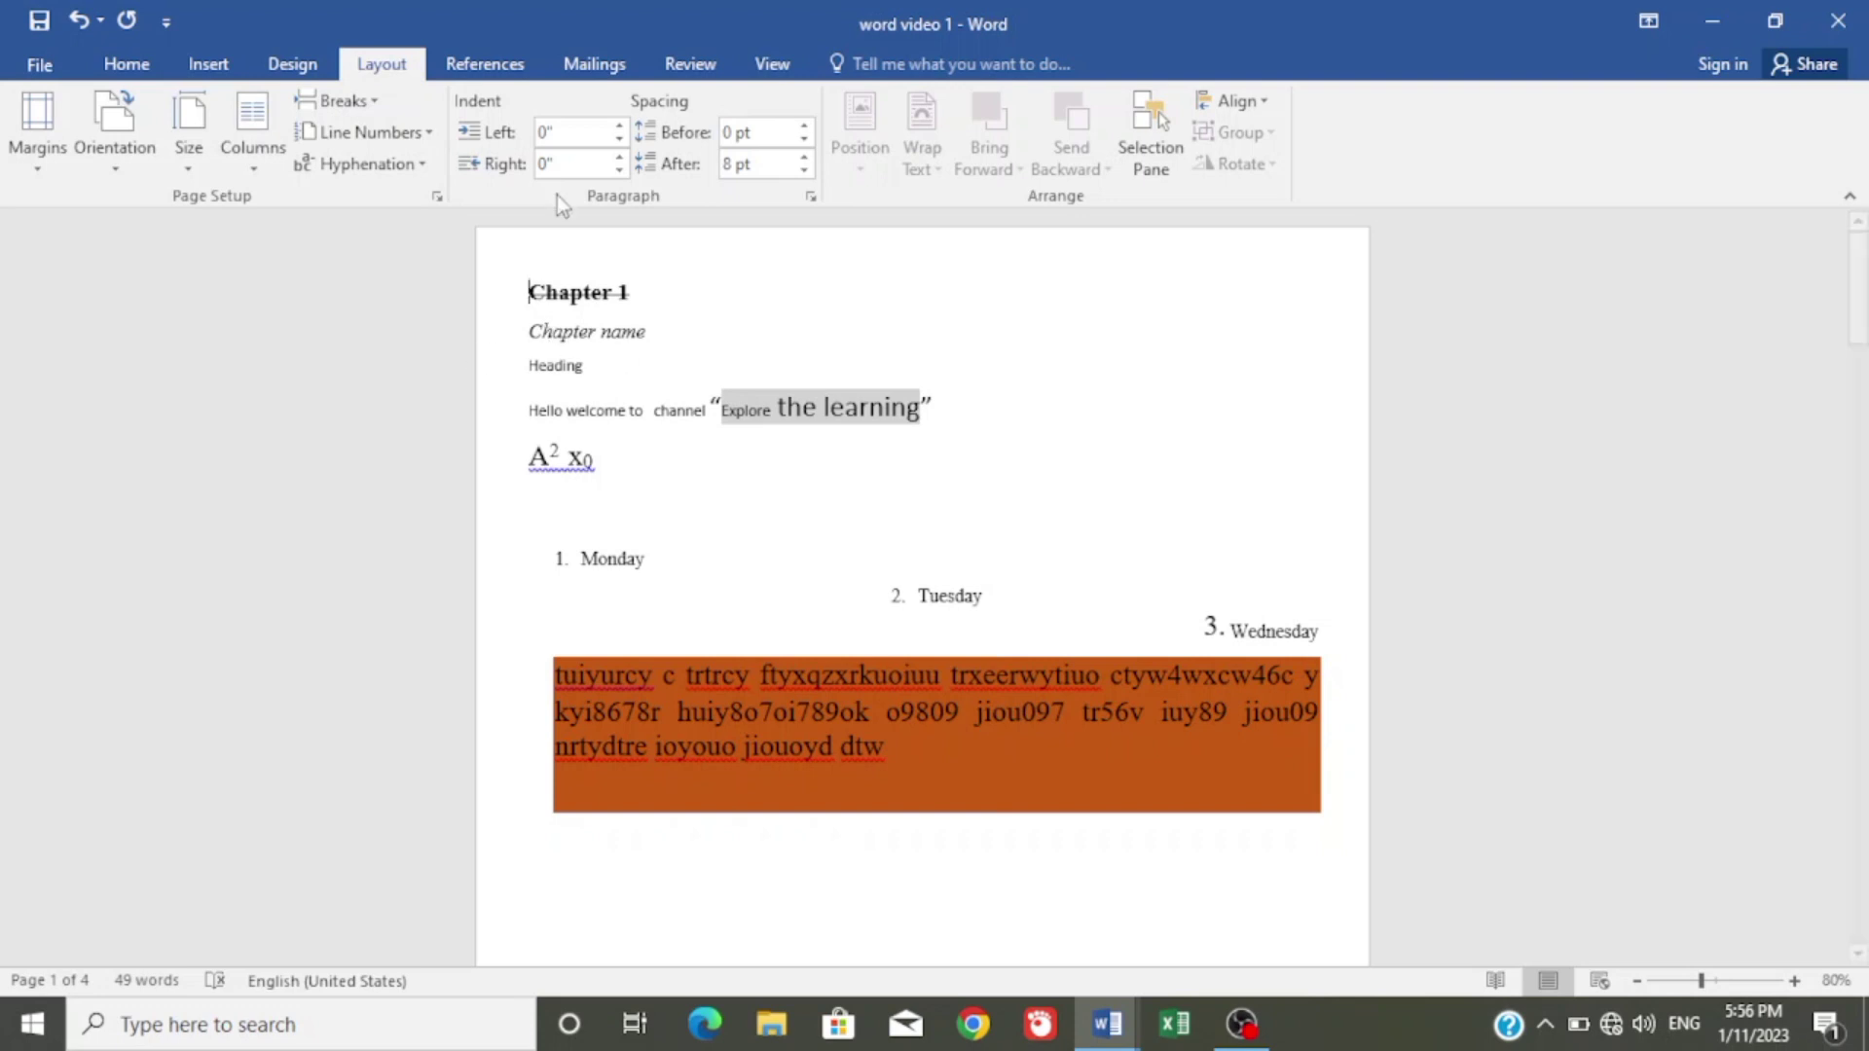
Apply the Wide margin preset to the document, and set the margins back to Normal.
left_click(36, 173)
left_click(63, 484)
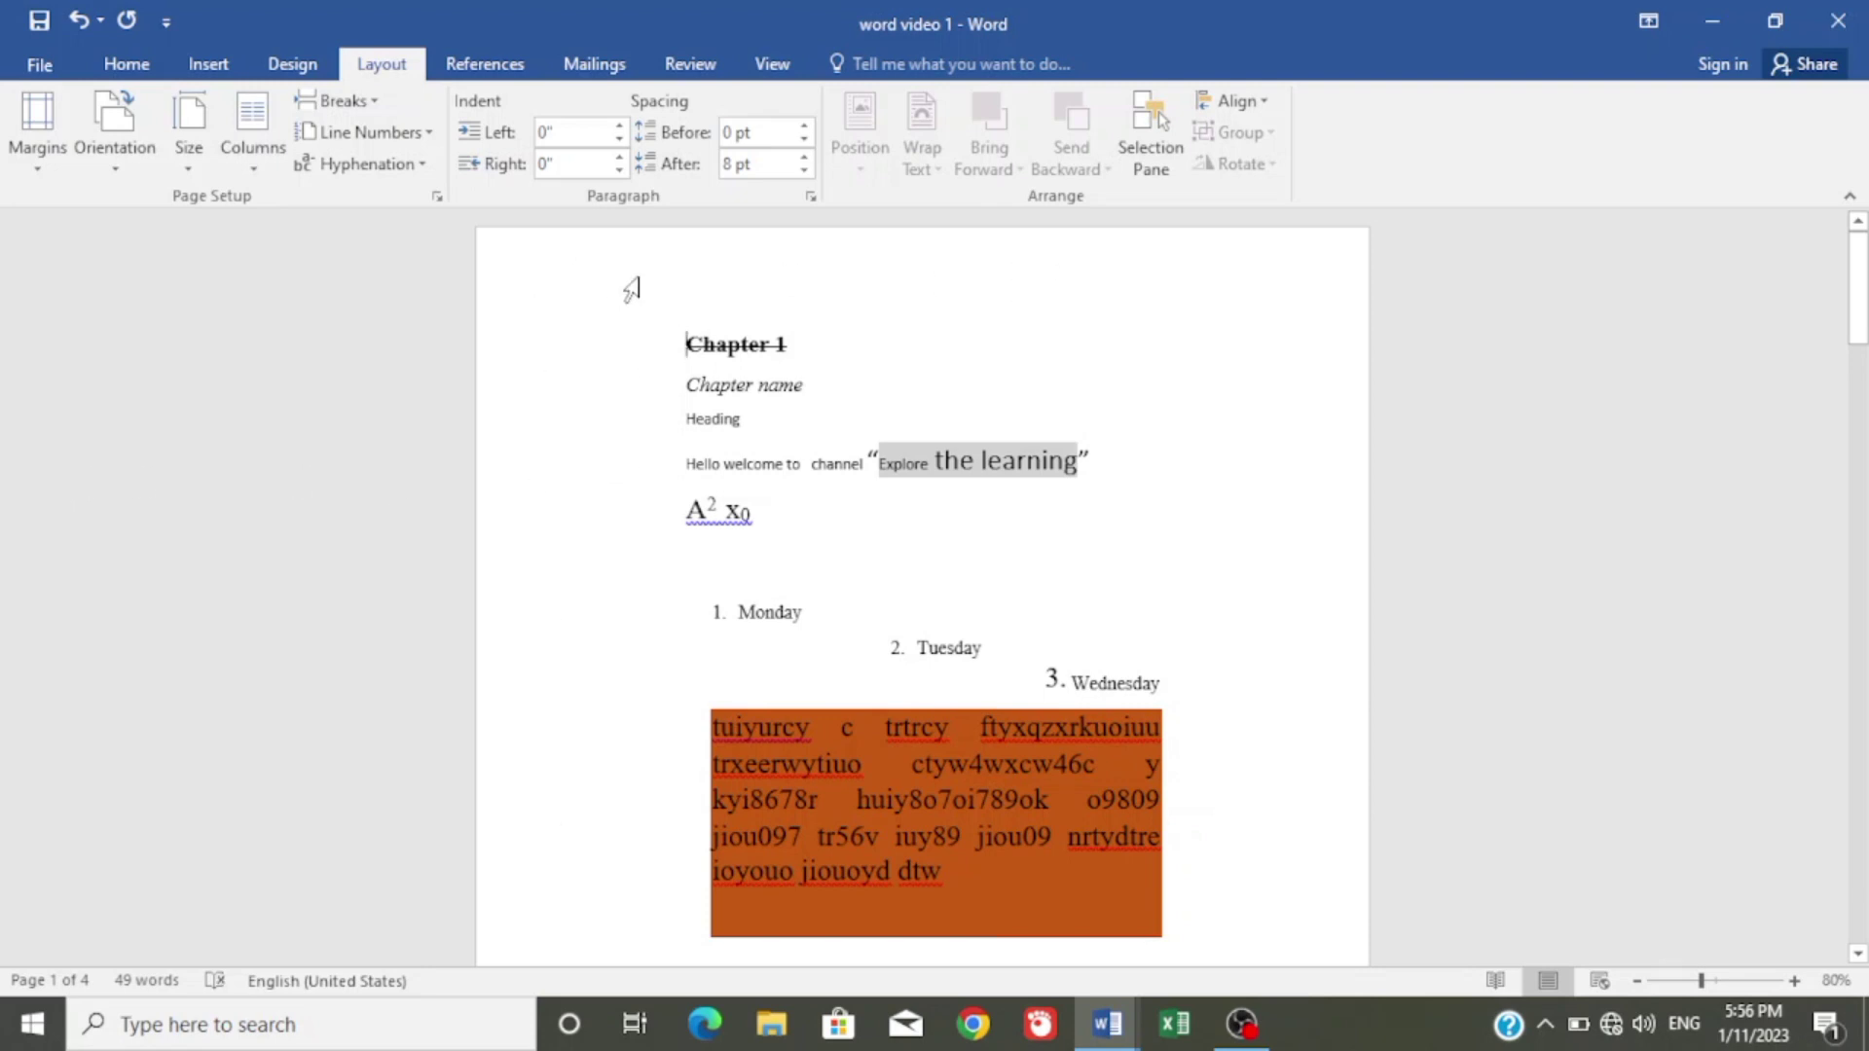
left_click(41, 141)
left_click(82, 218)
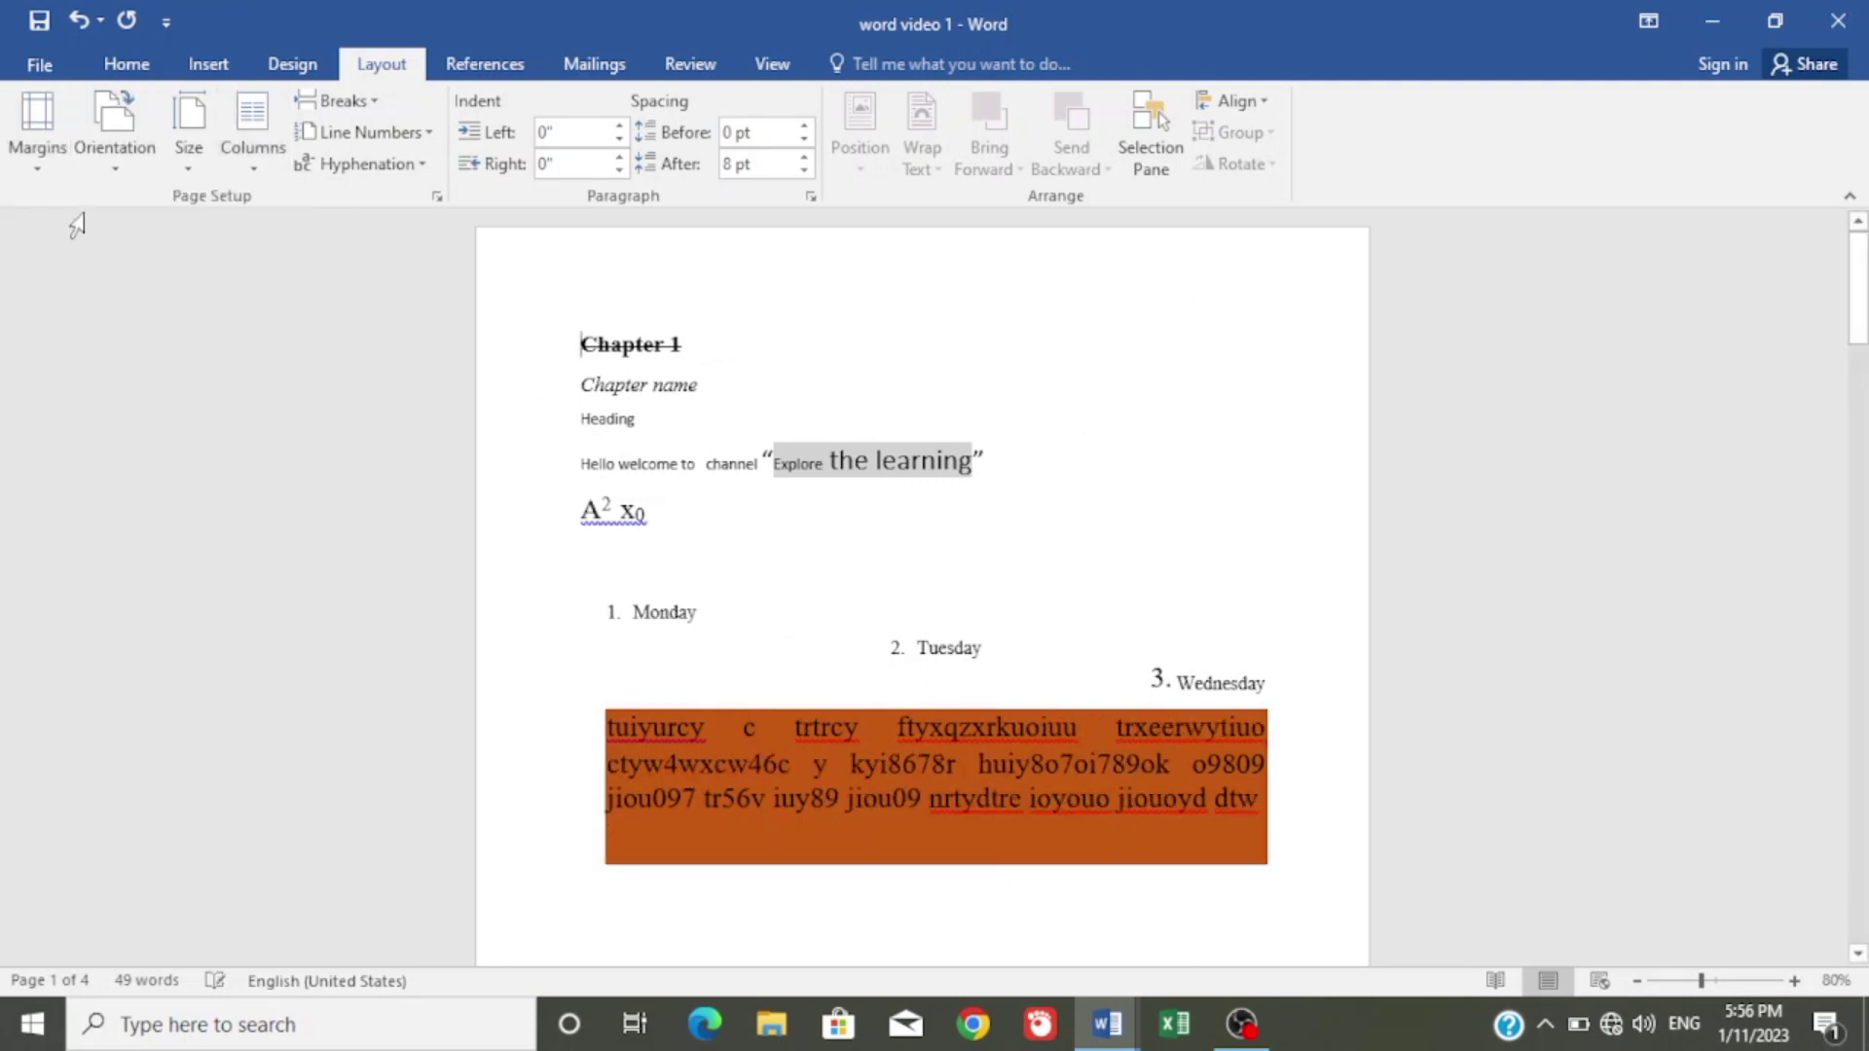
Try Landscape orientation on the "word video 1" document and undo the change.
left_click(107, 176)
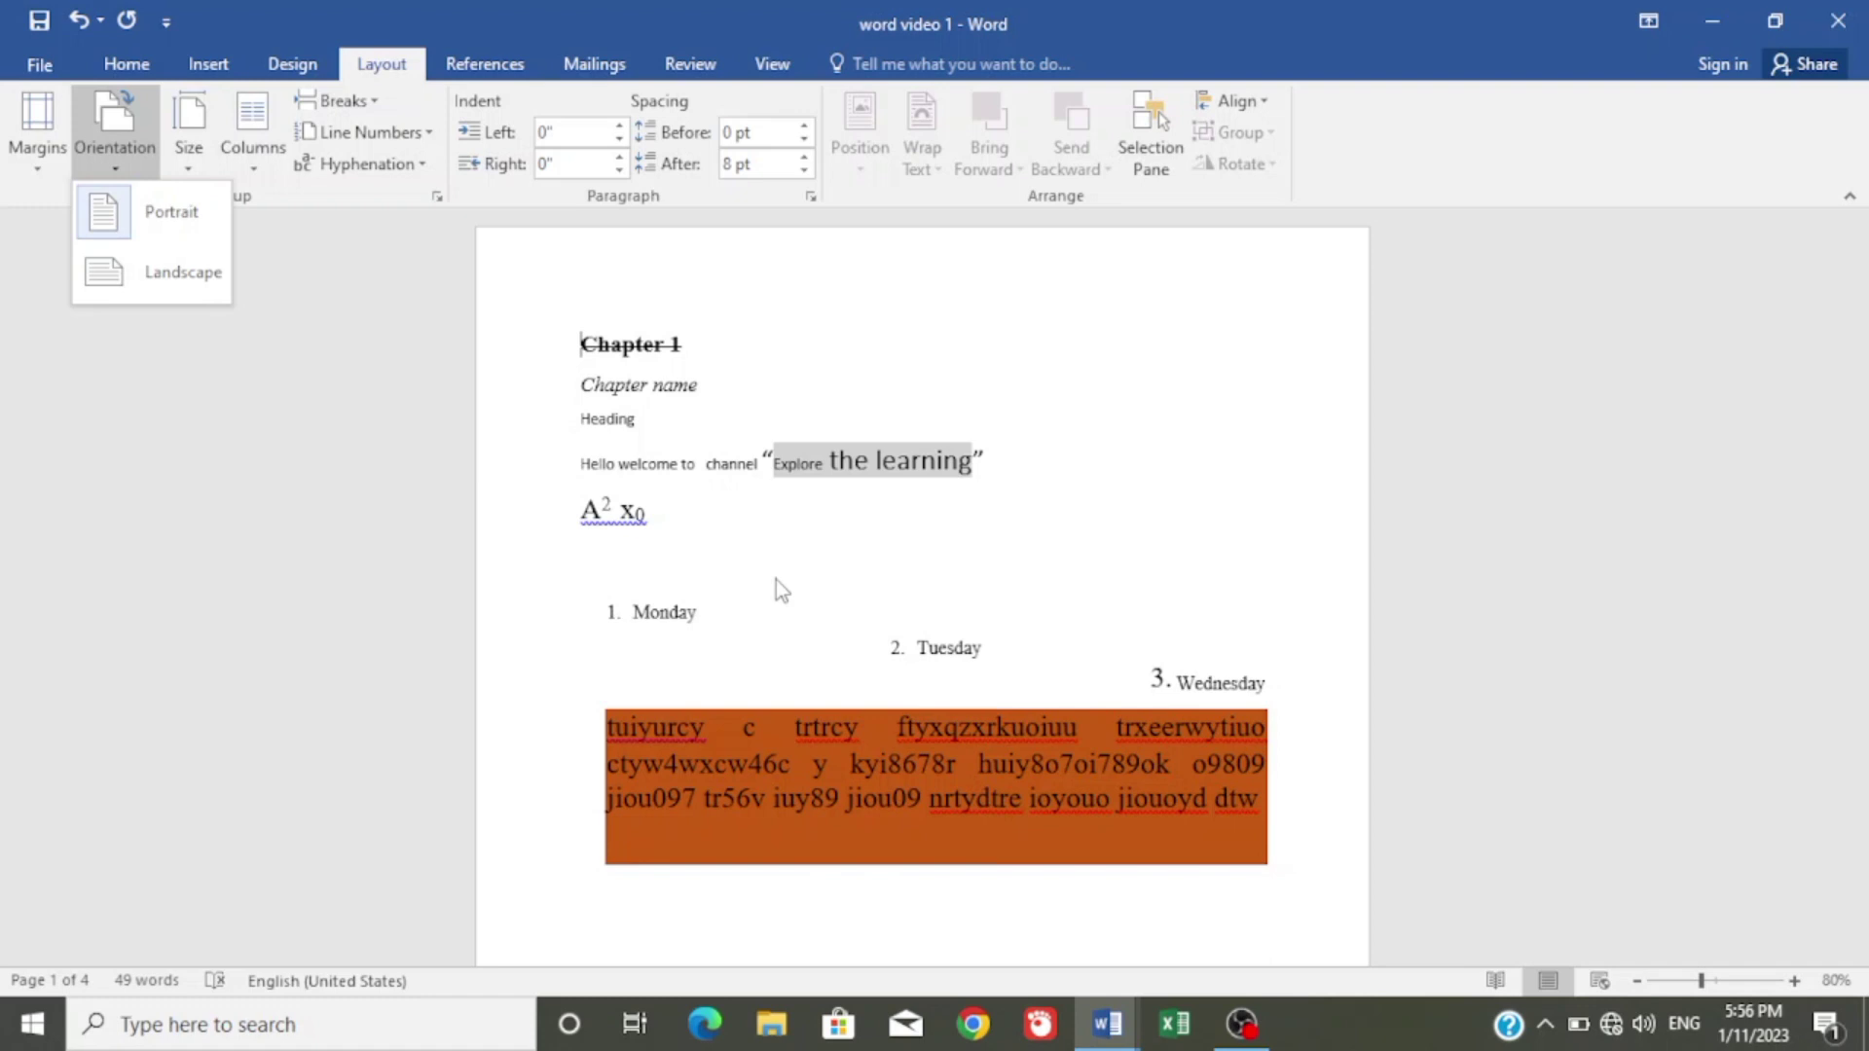
left_click(203, 288)
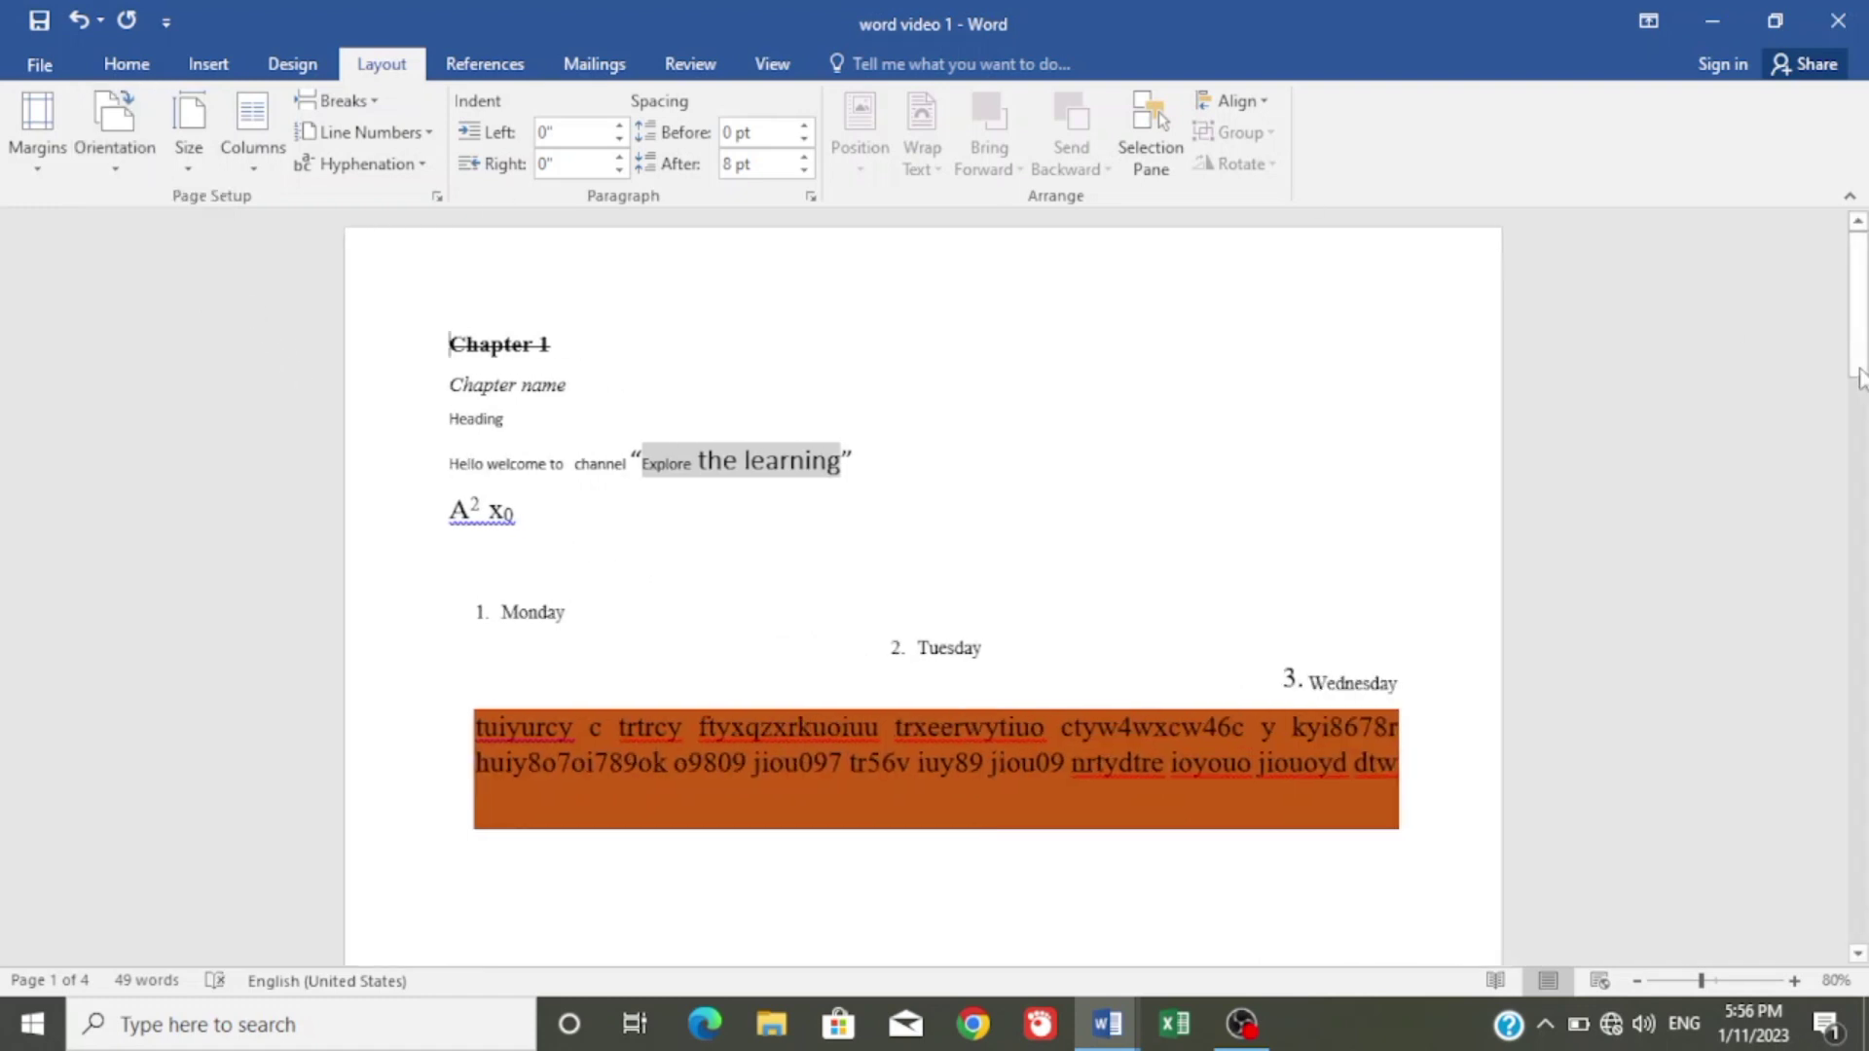
left_click_drag(1859, 350, 1859, 669)
key("ctrl+z")
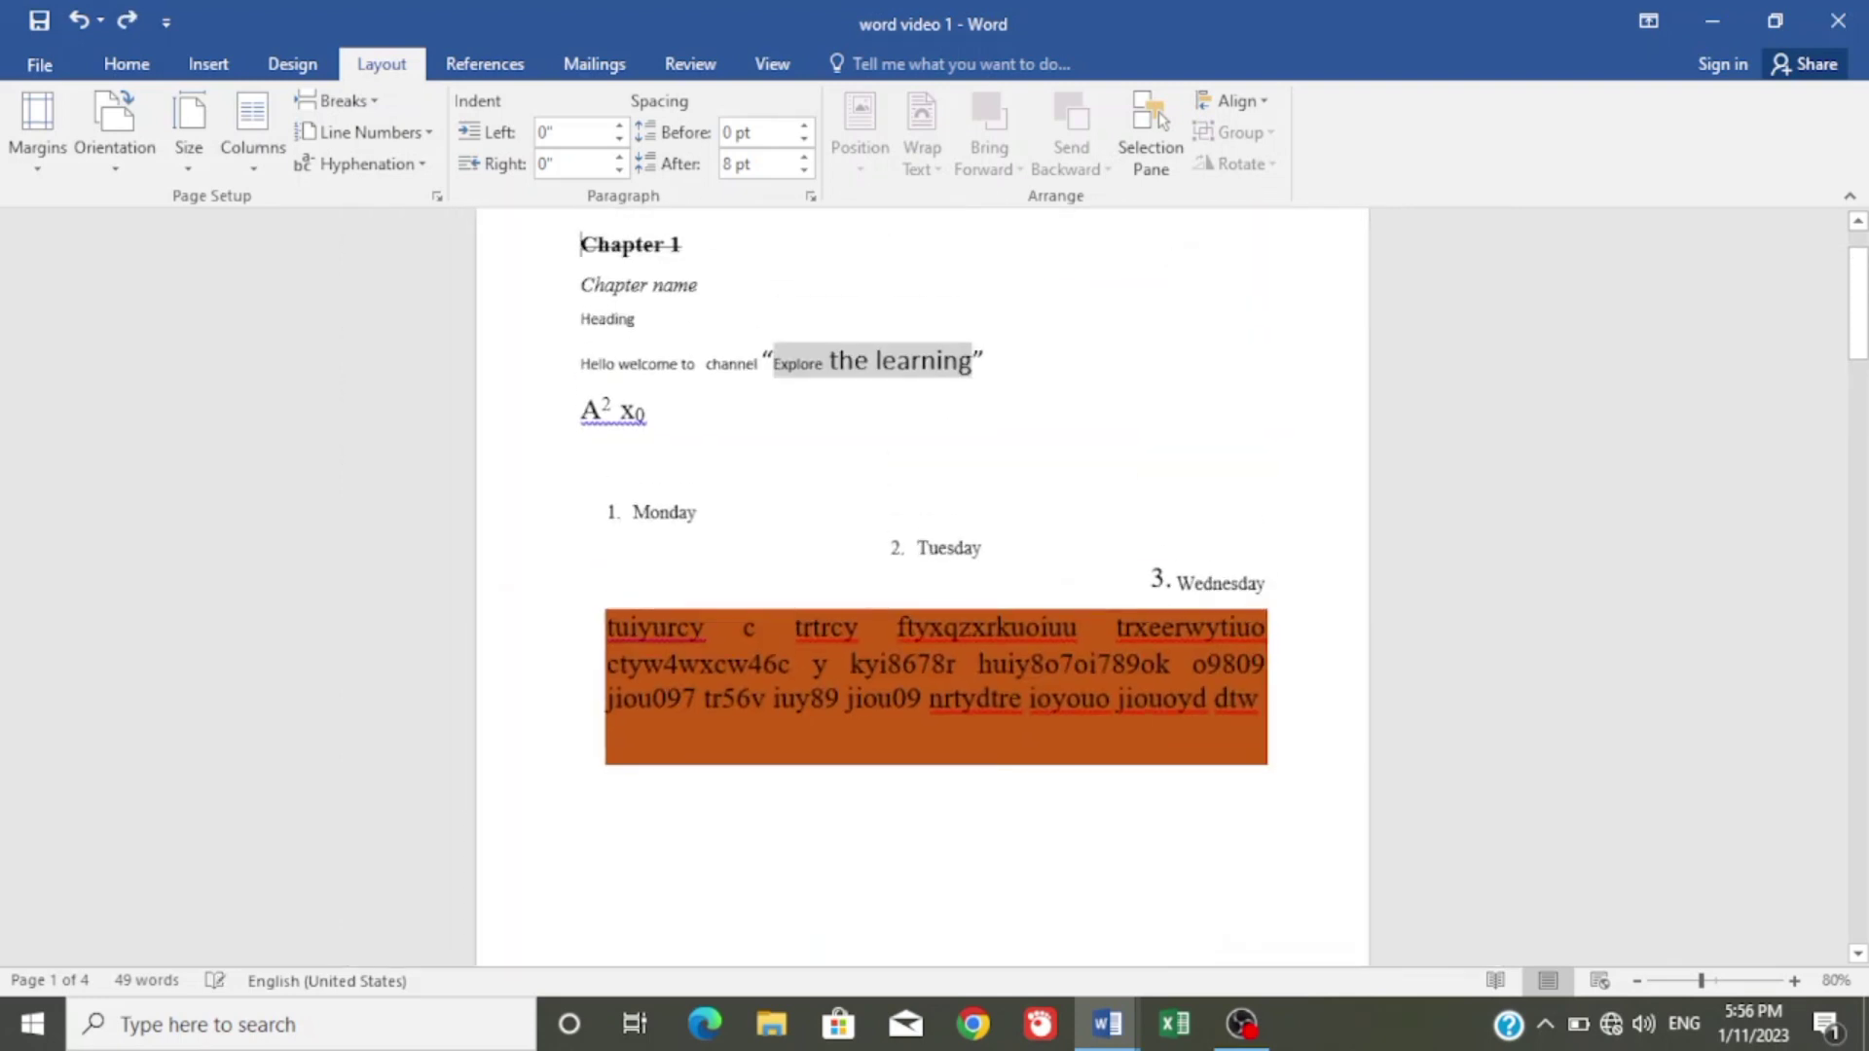
Set the page orientation of the document containing the tables to Landscape.
left_click_drag(1859, 303, 1865, 627)
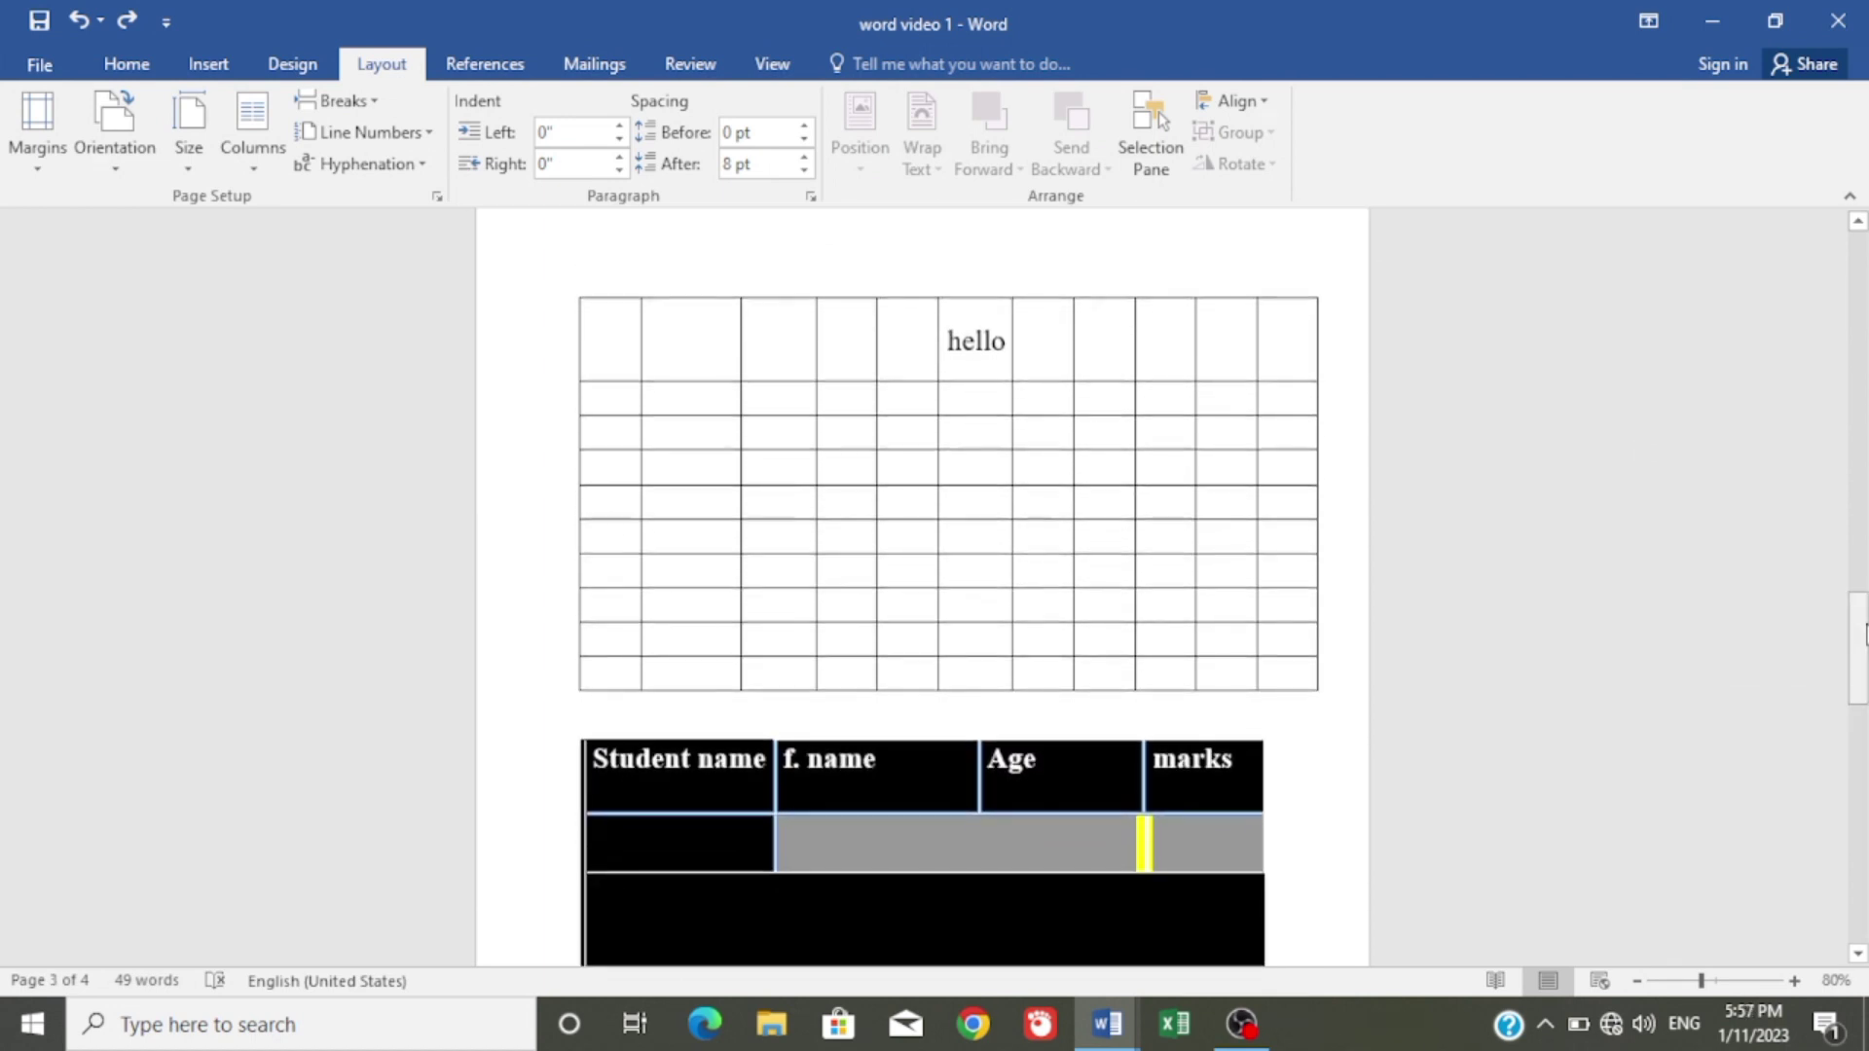
left_click(124, 167)
left_click(134, 278)
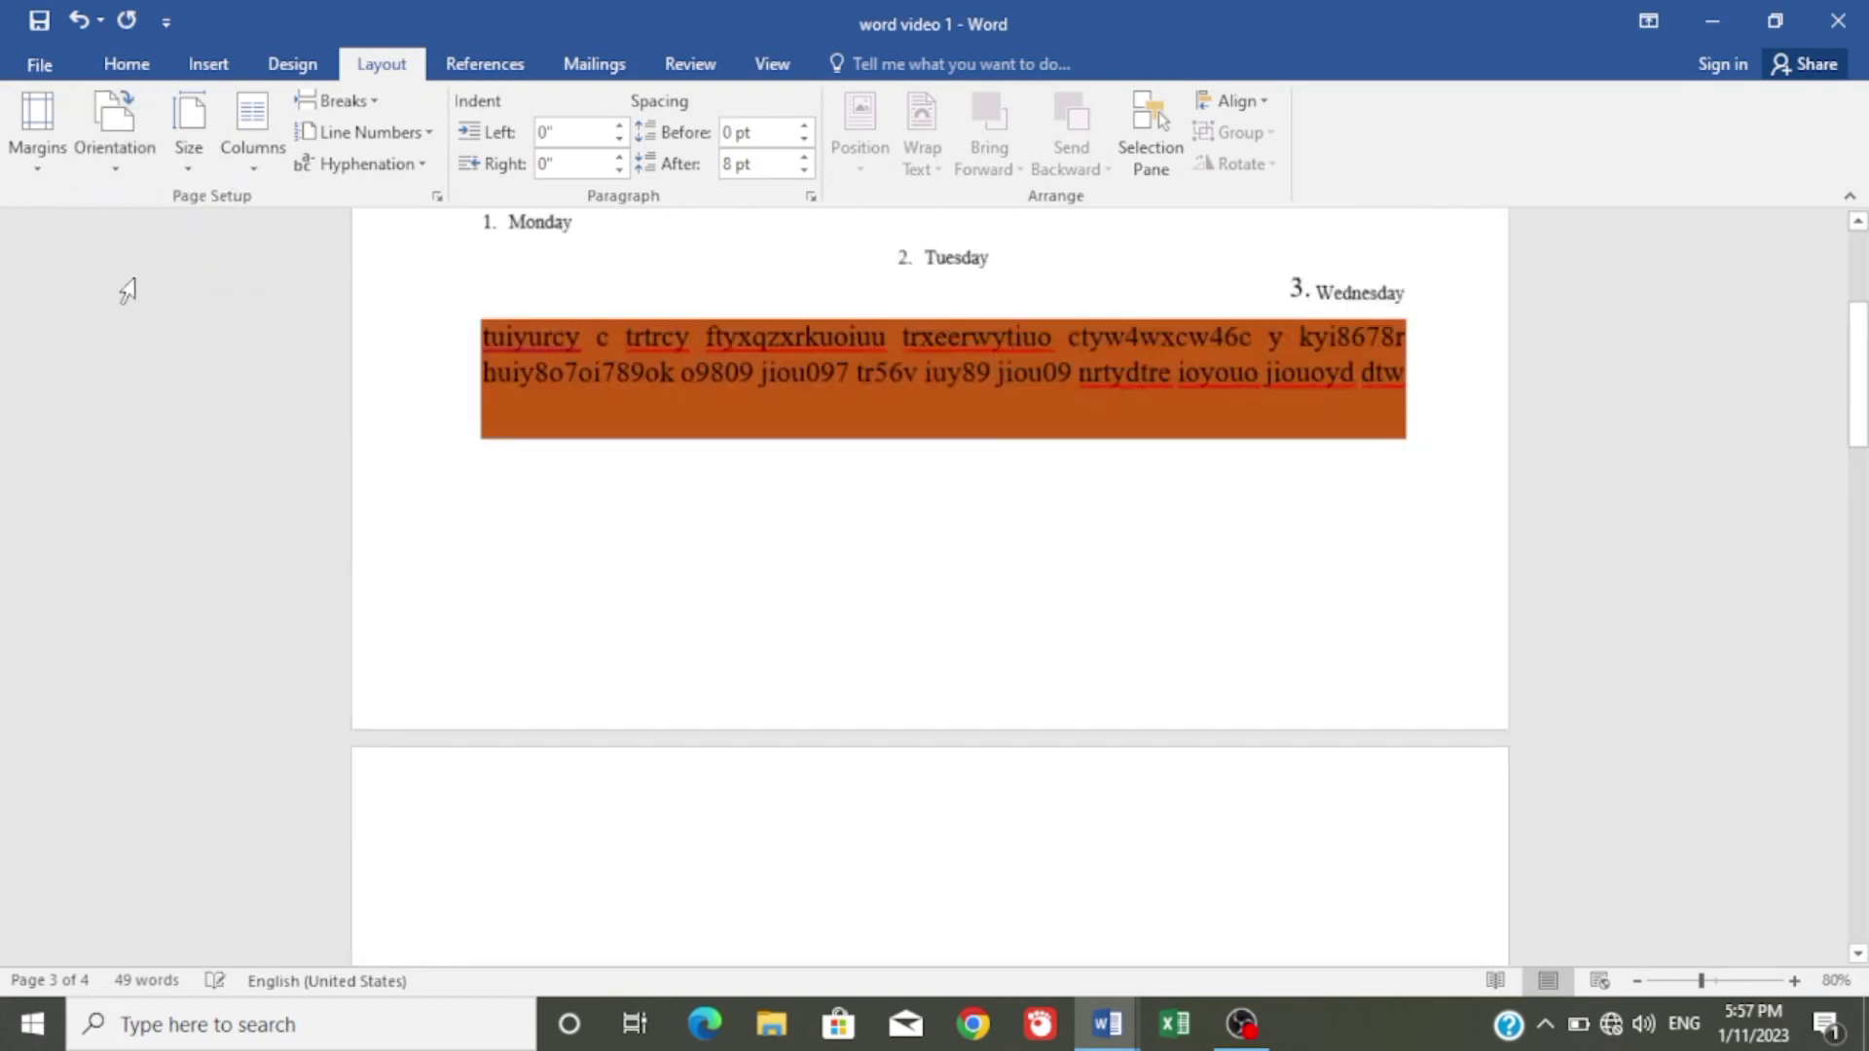
left_click_drag(1859, 321, 1858, 617)
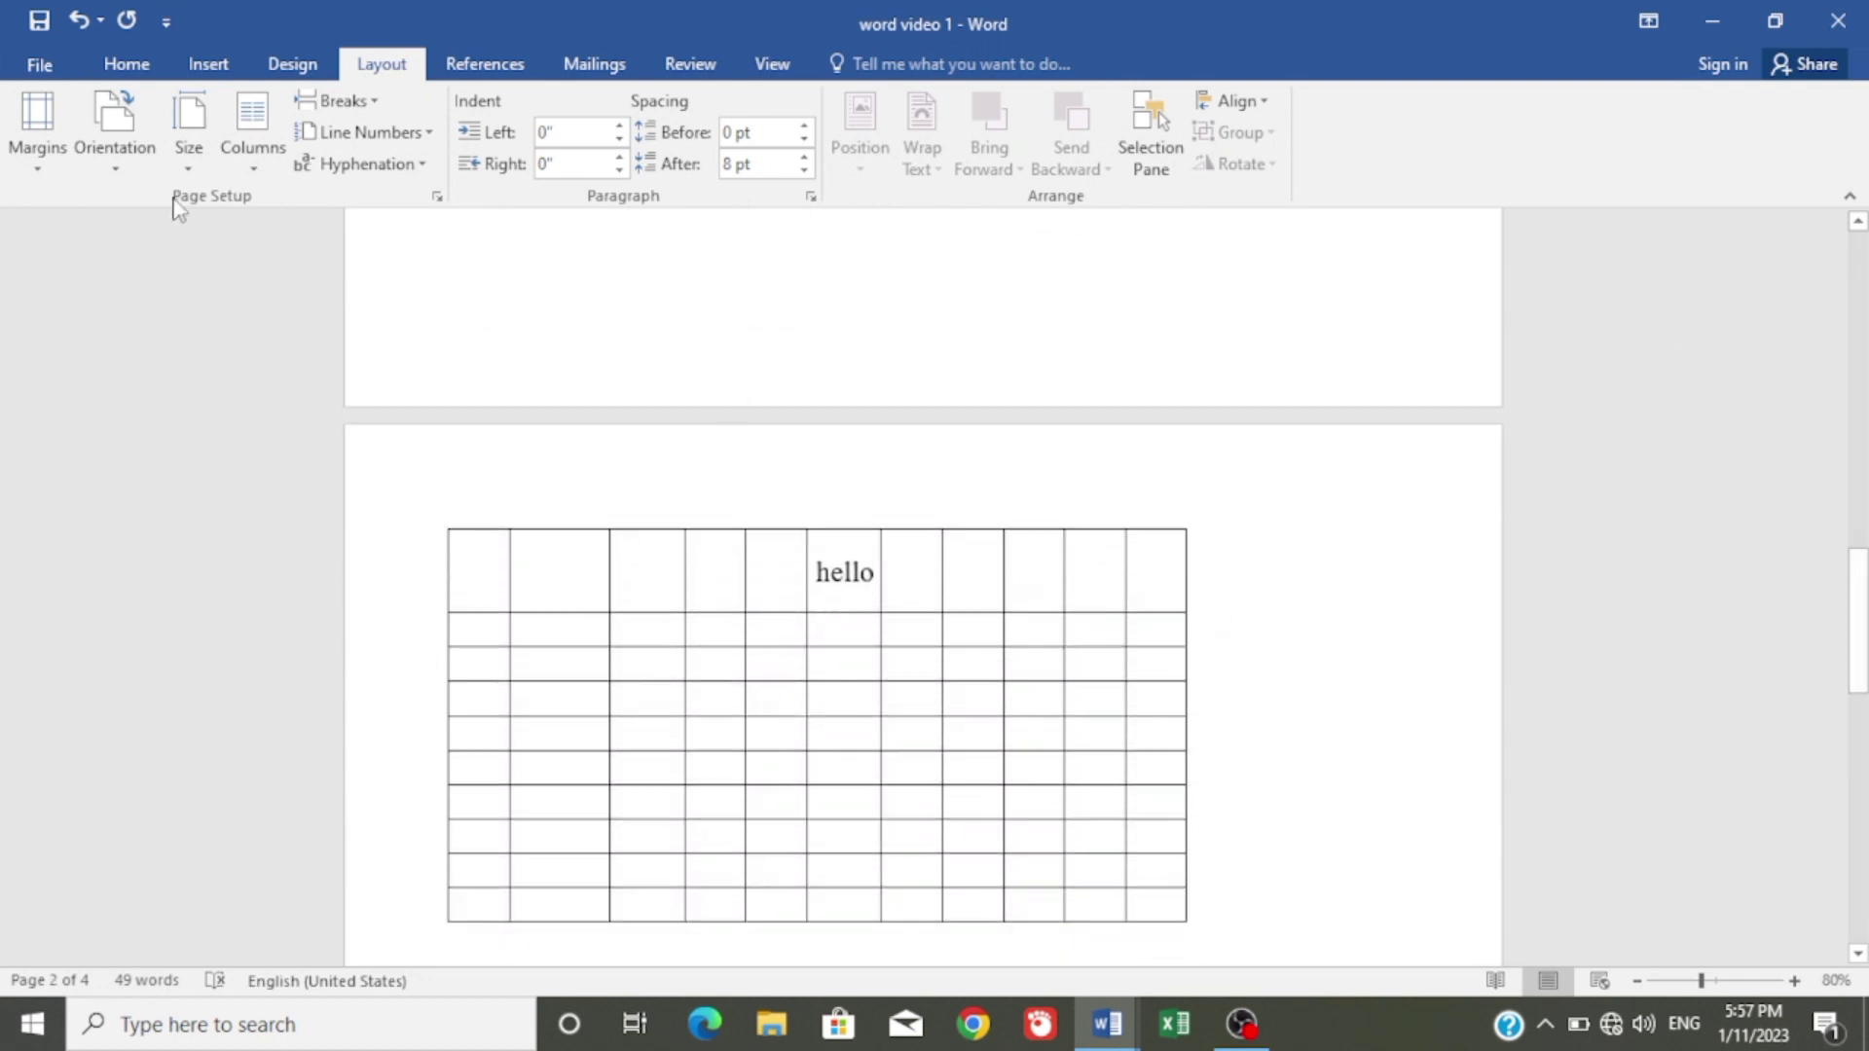
left_click(115, 161)
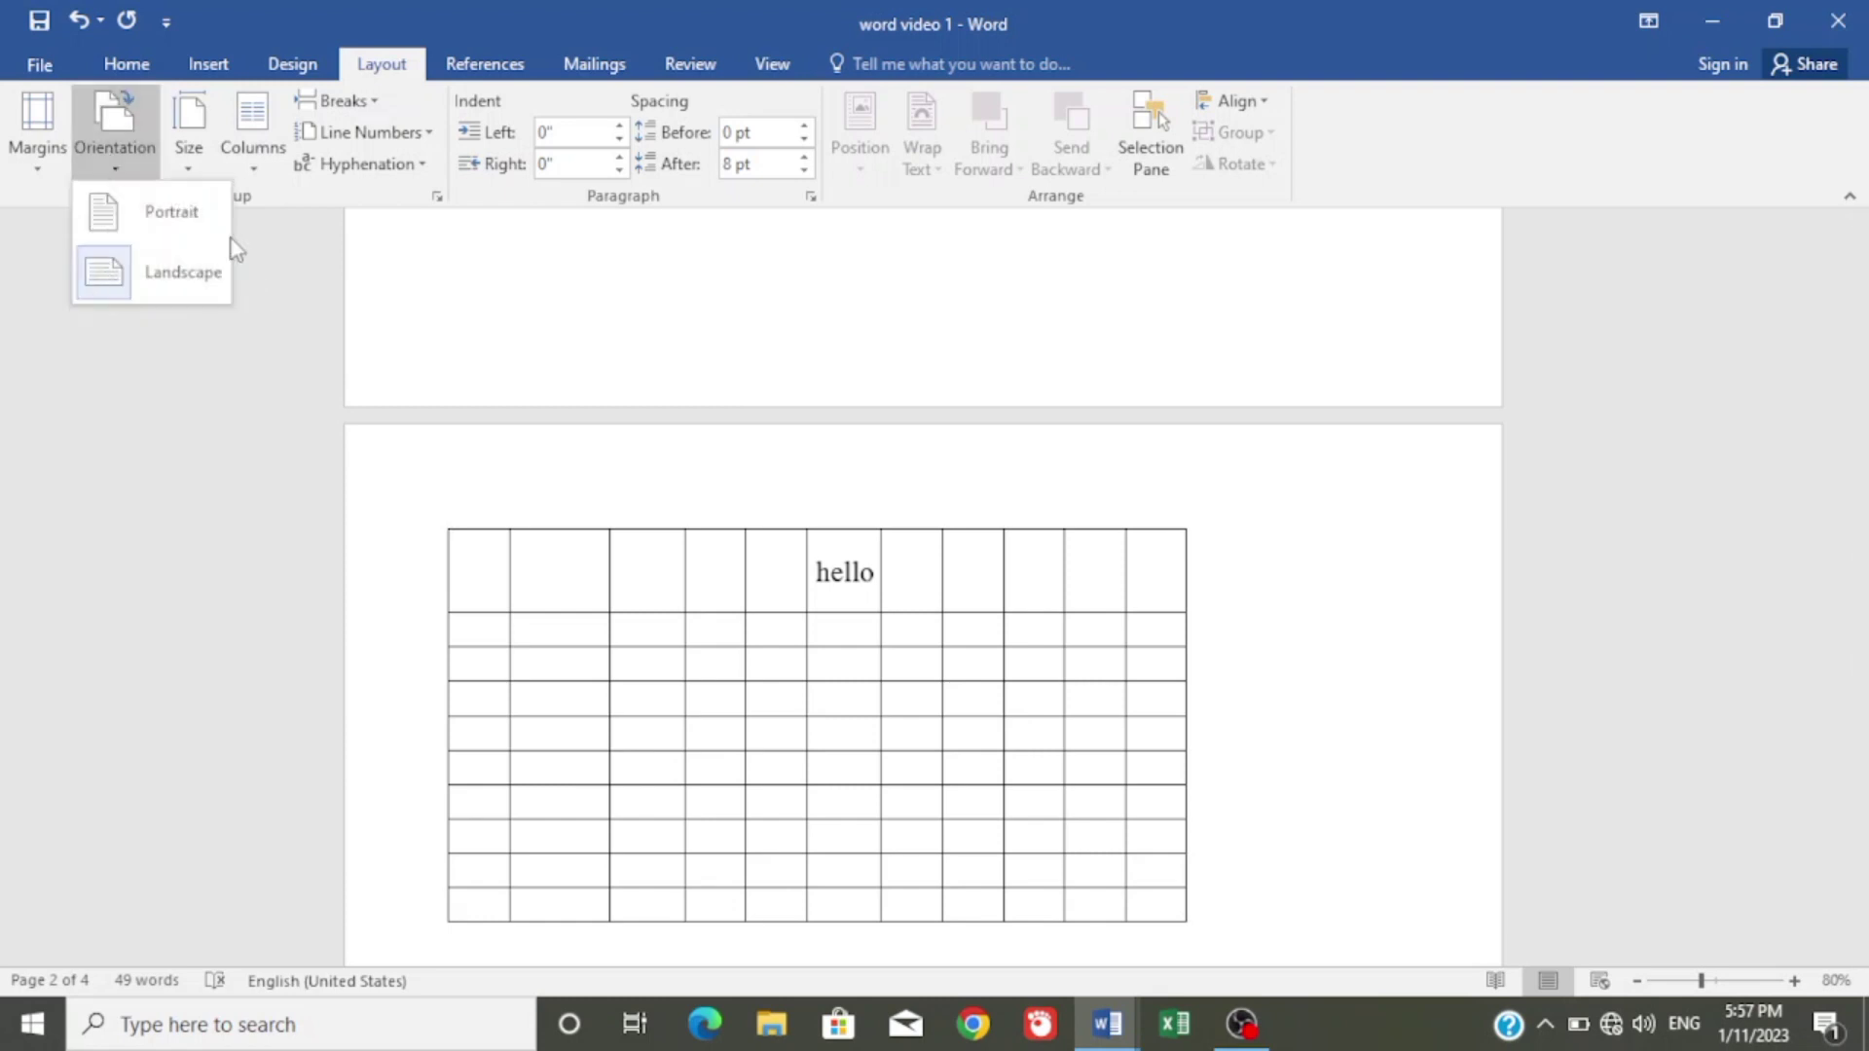
left_click(165, 278)
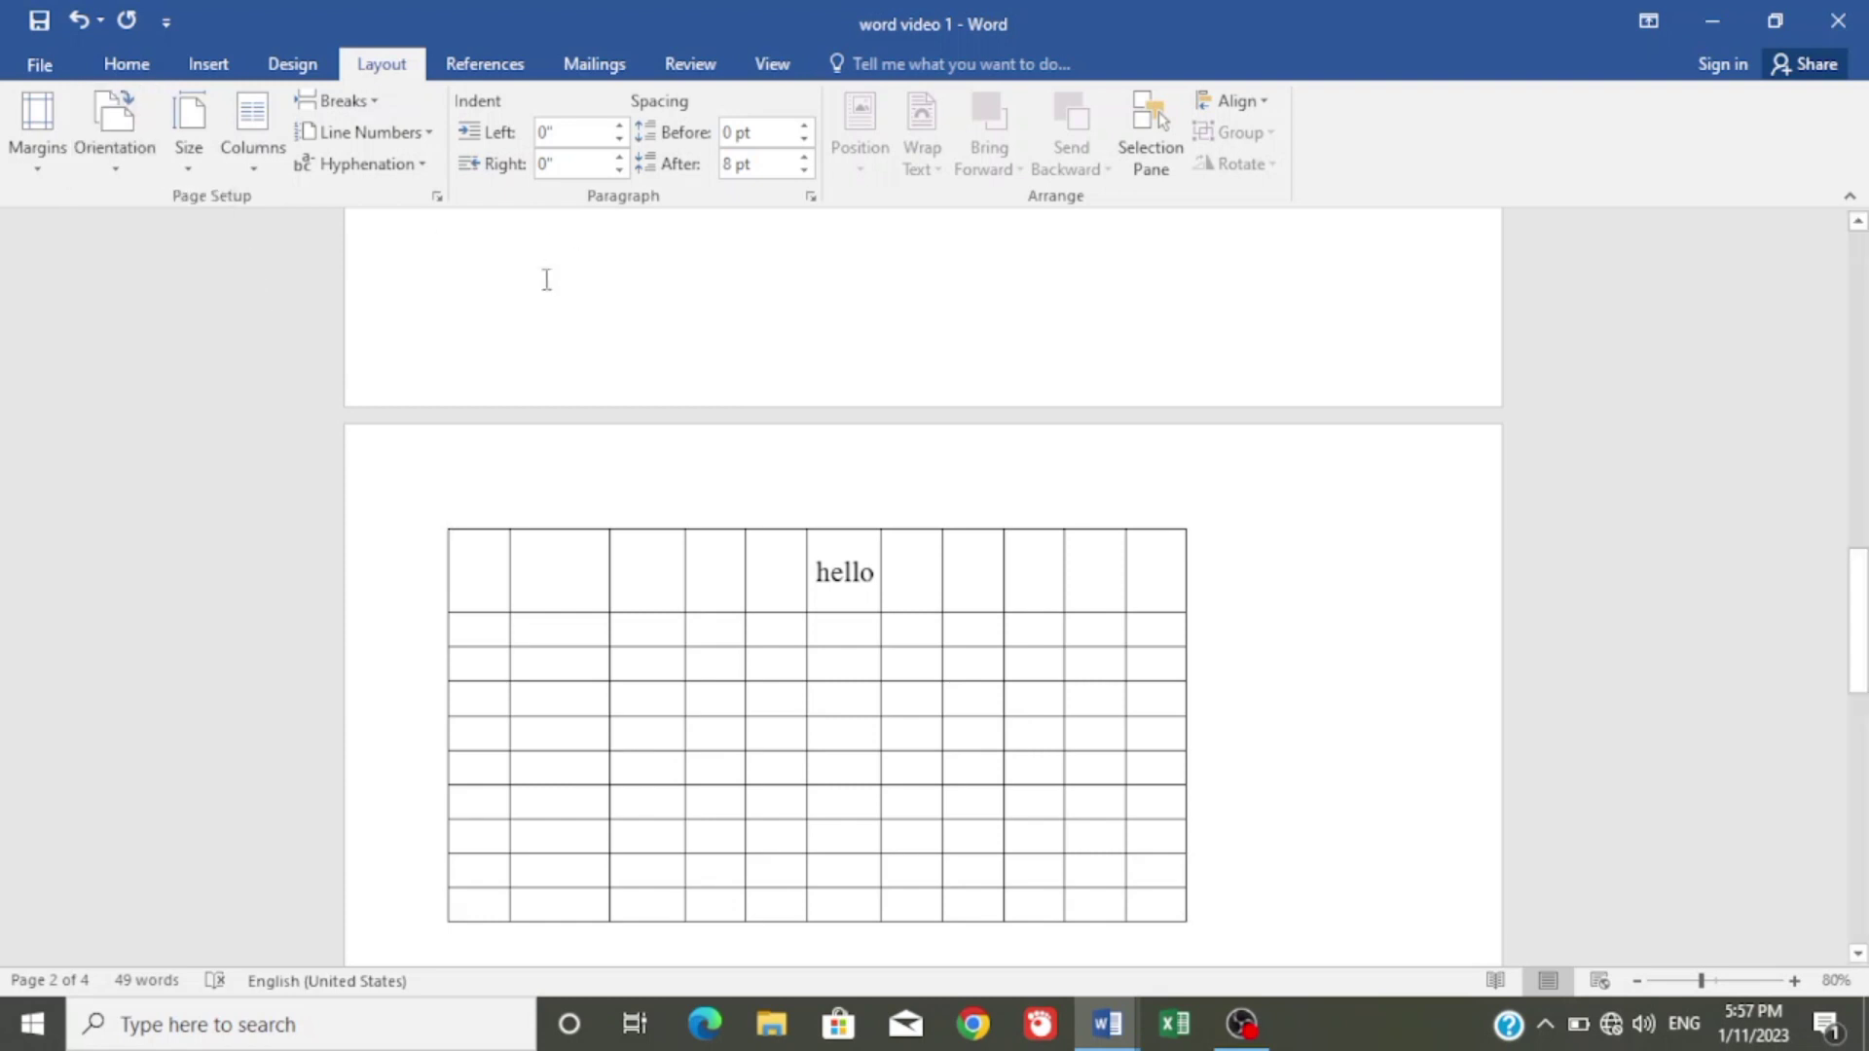
Set the document's paper size to A4 (8.27" x 11.69") and review its pages.
left_click(189, 161)
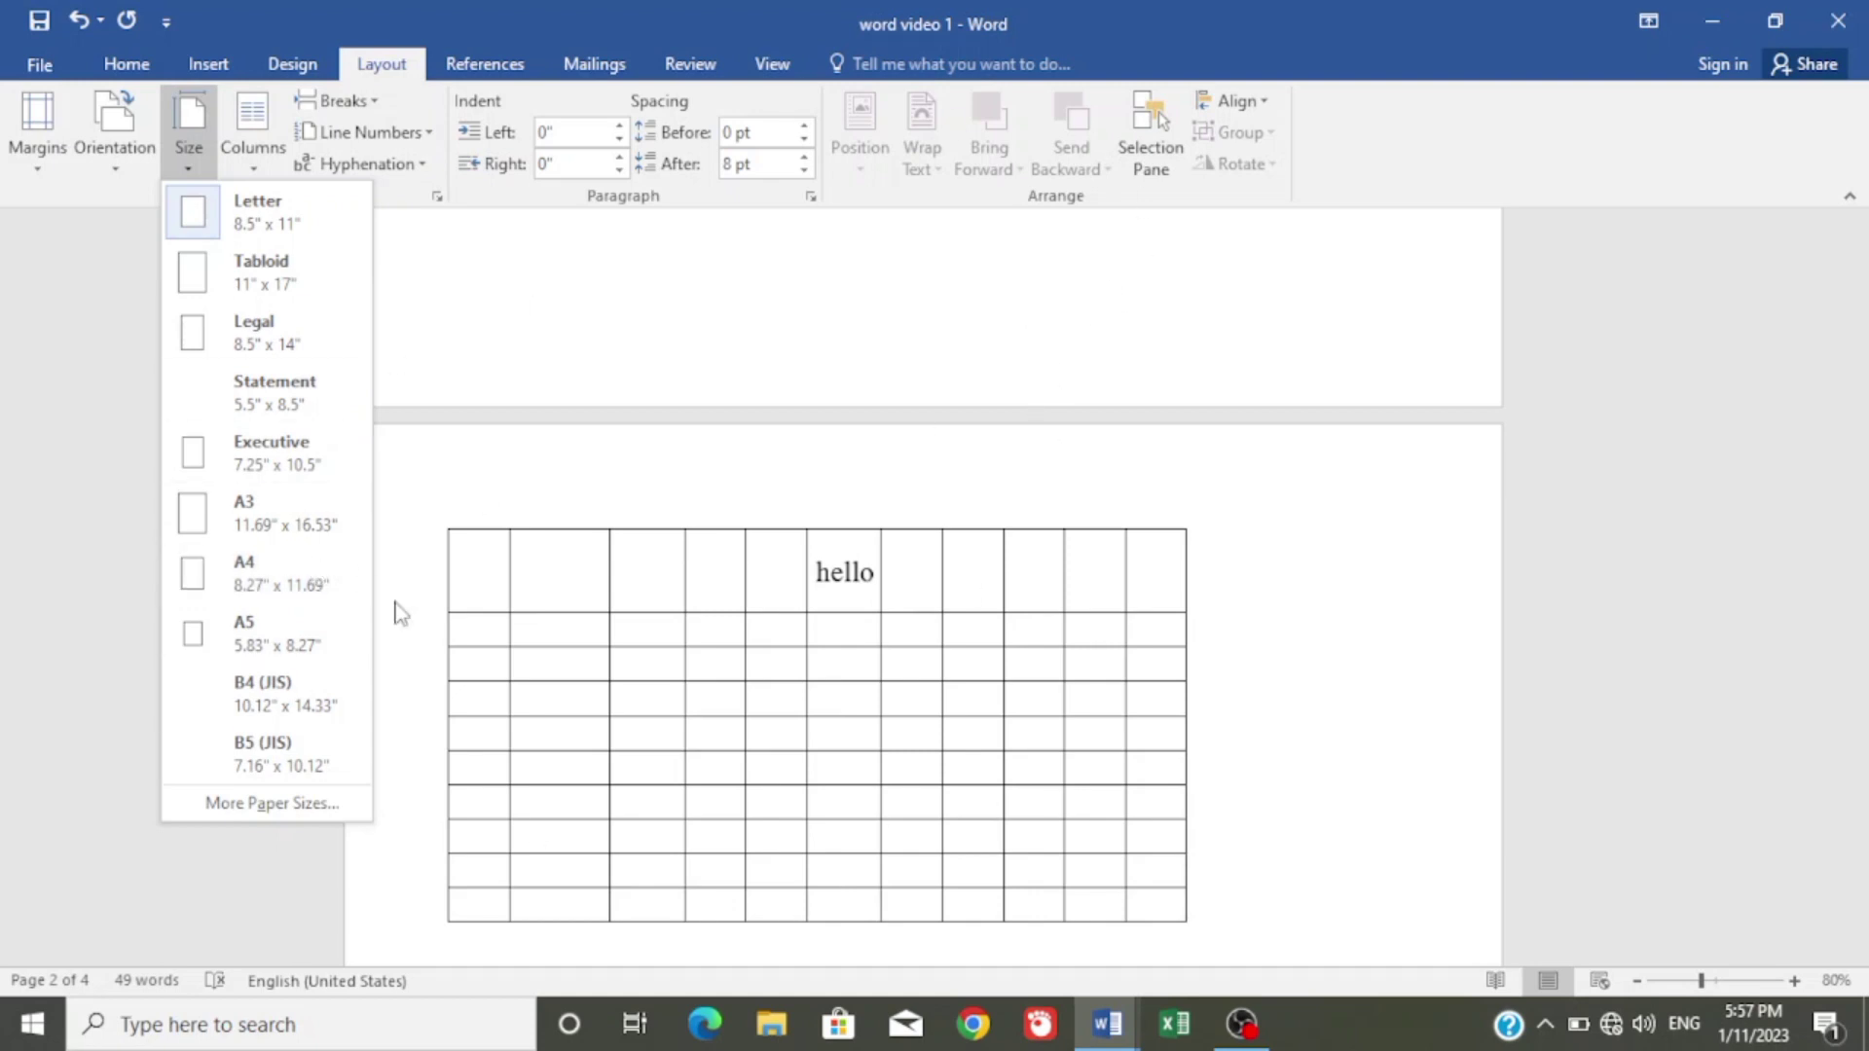
left_click(308, 614)
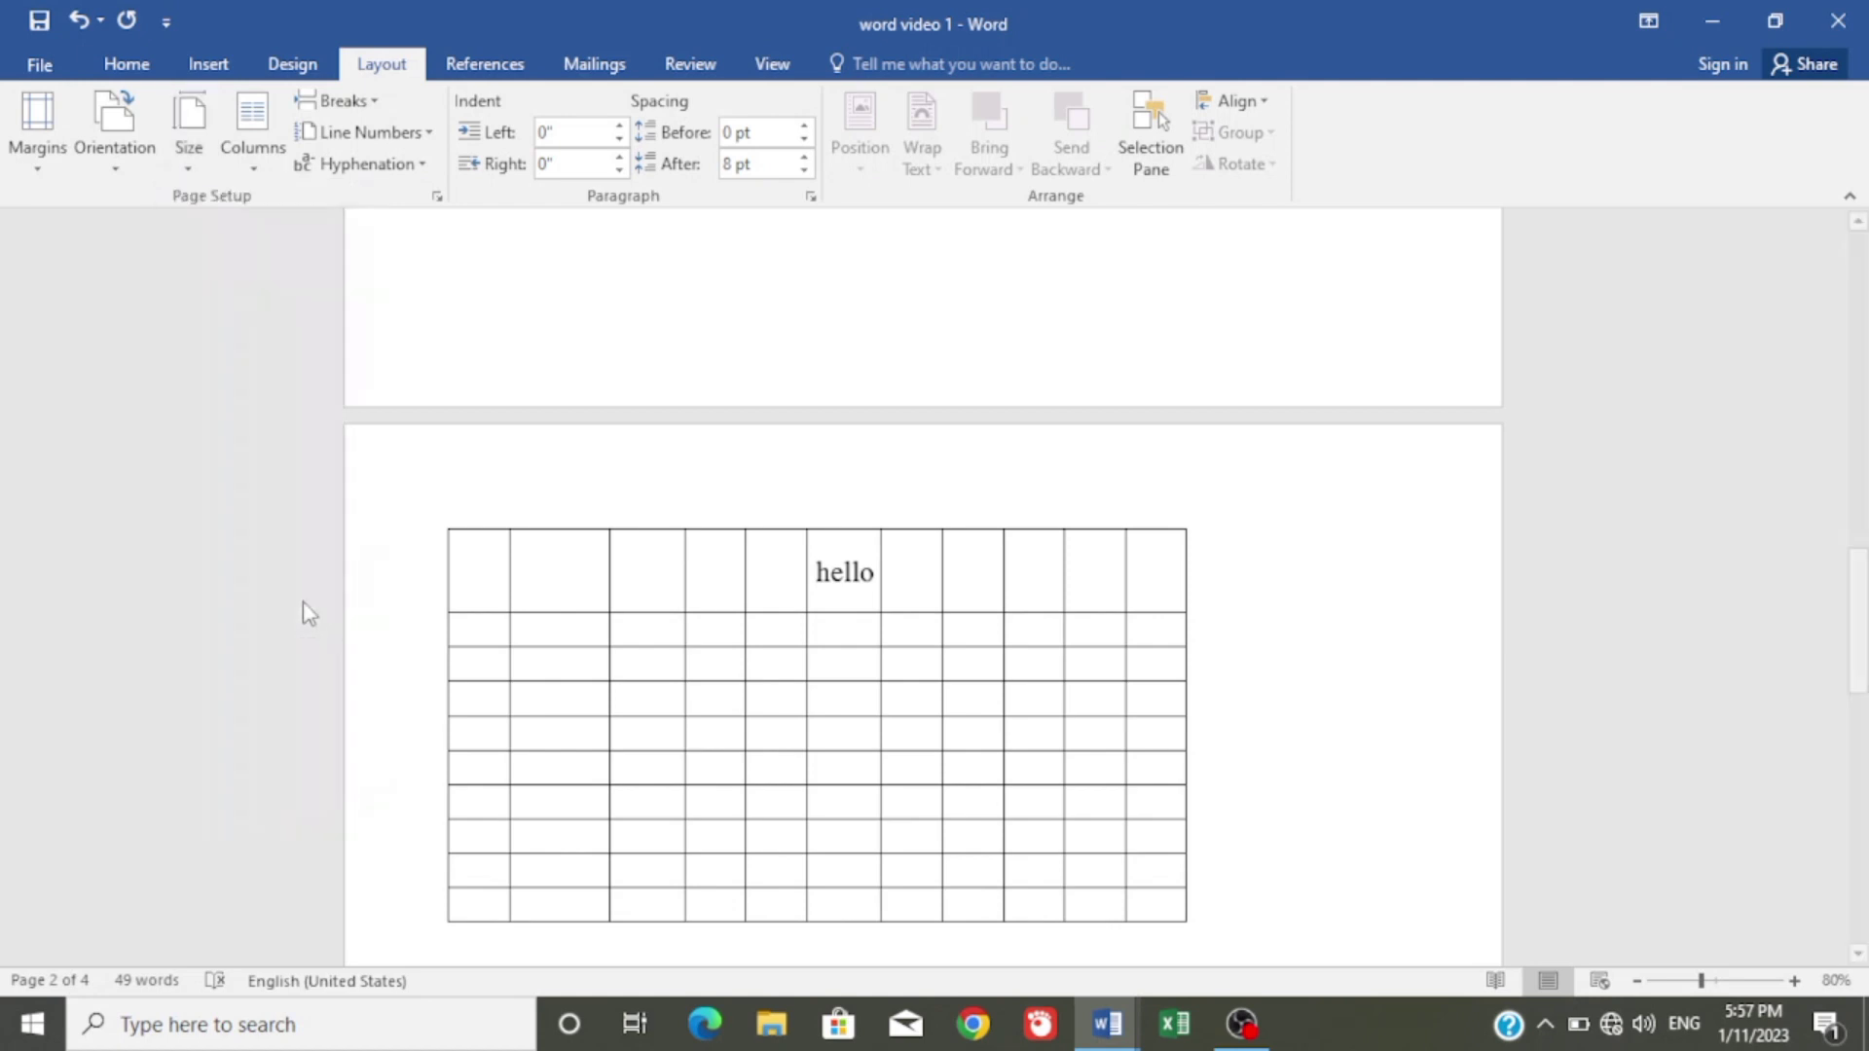
left_click_drag(1866, 363, 1866, 802)
left_click_drag(1852, 321, 1858, 261)
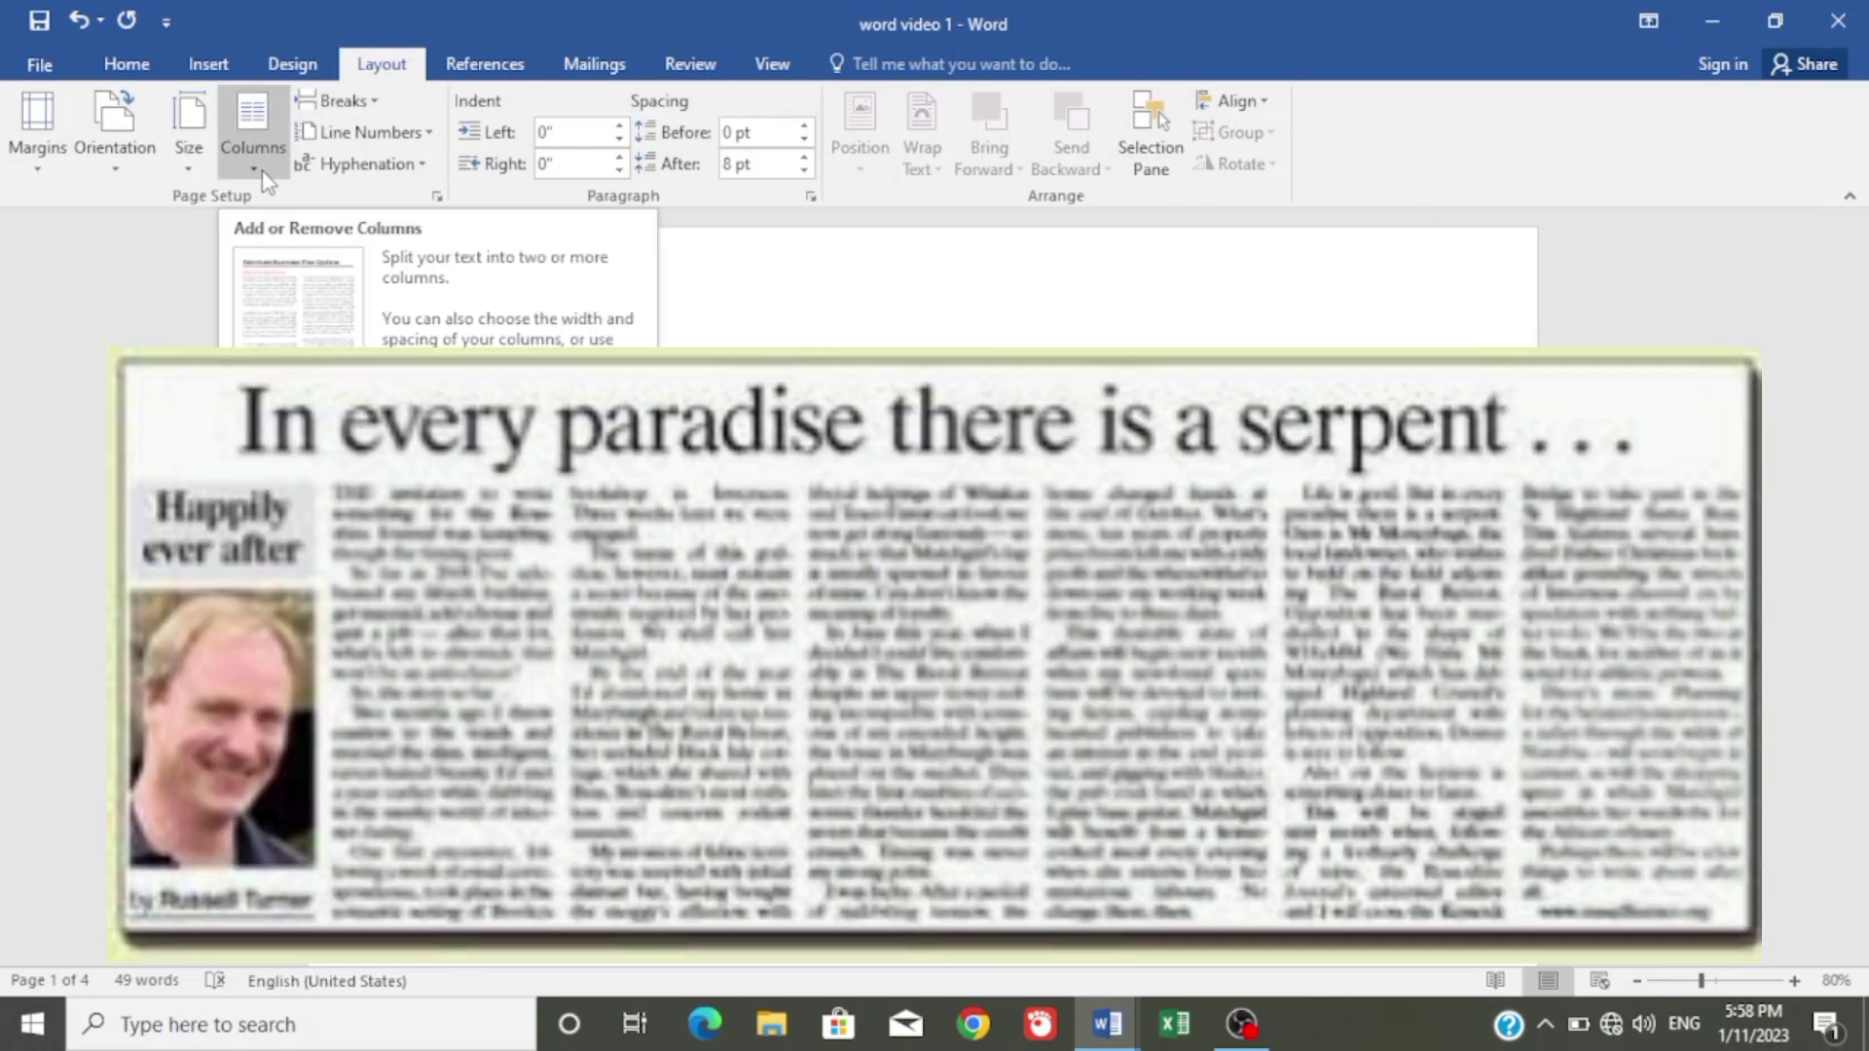
Lay out the document's text in two columns and check the pages.
left_click(264, 175)
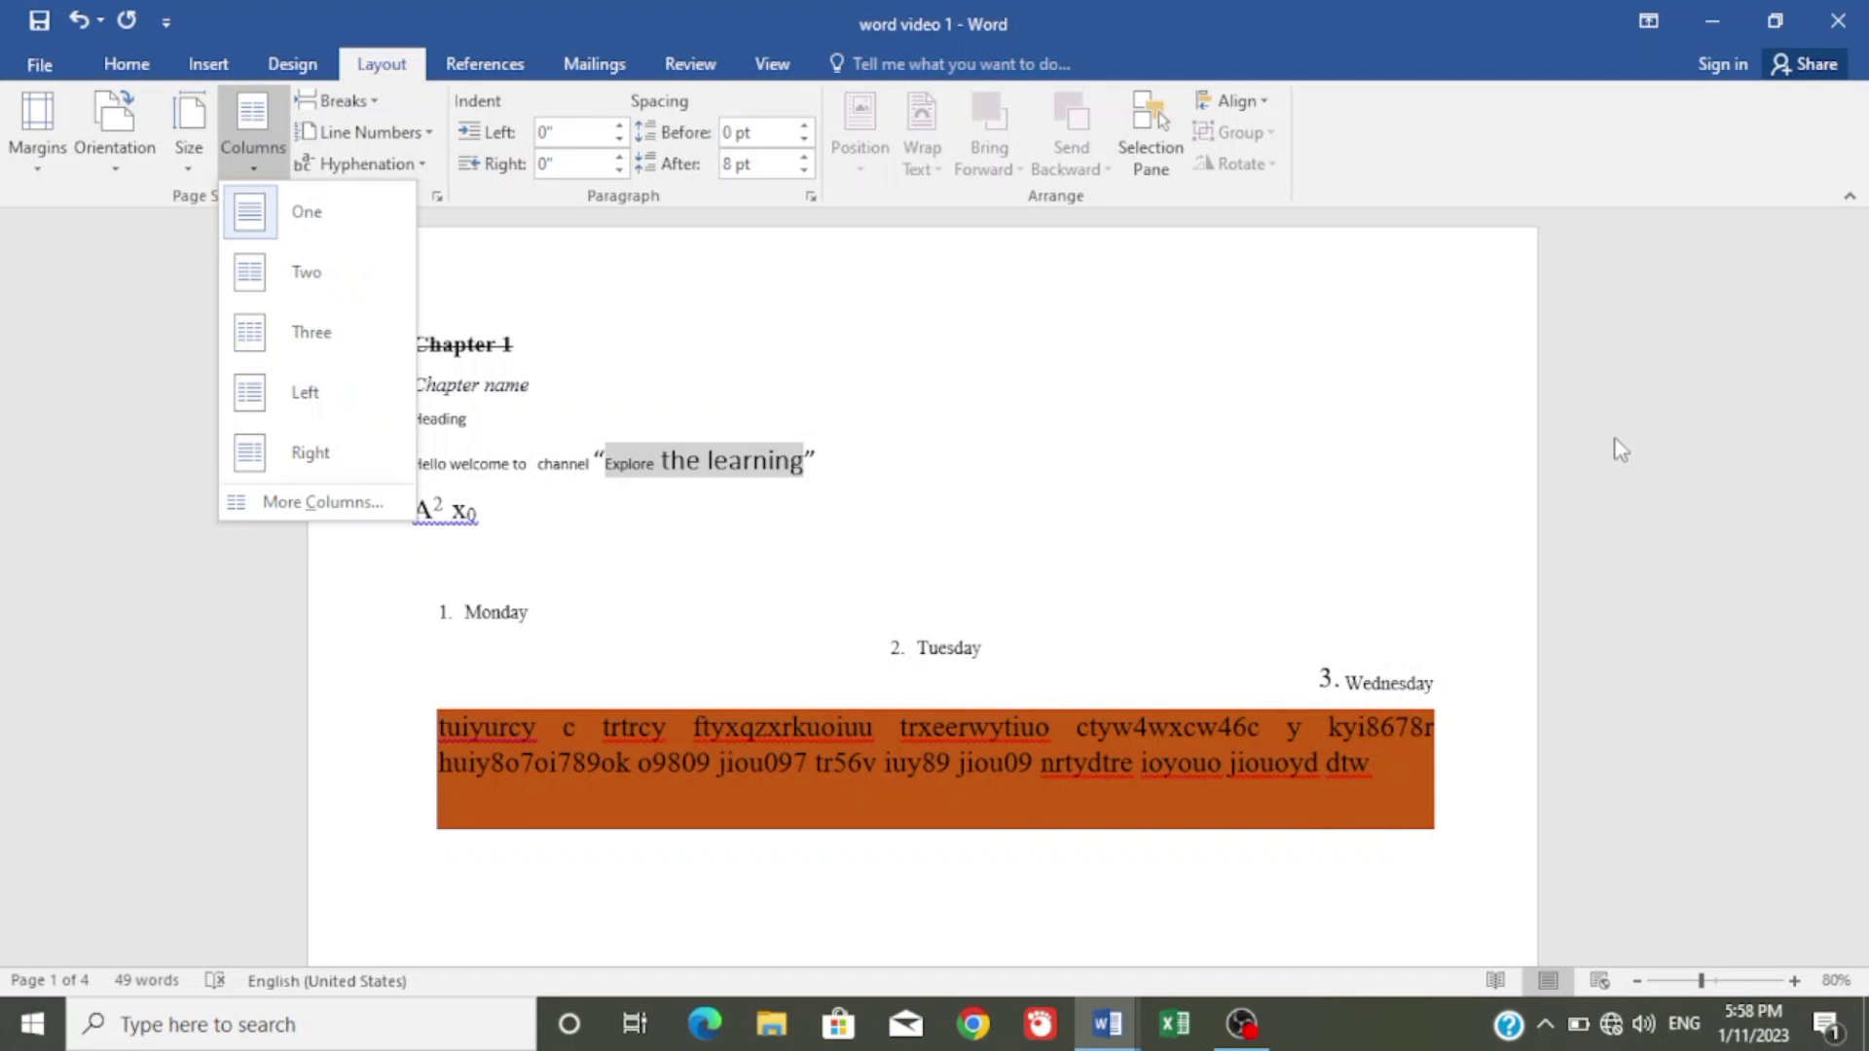
left_click(336, 287)
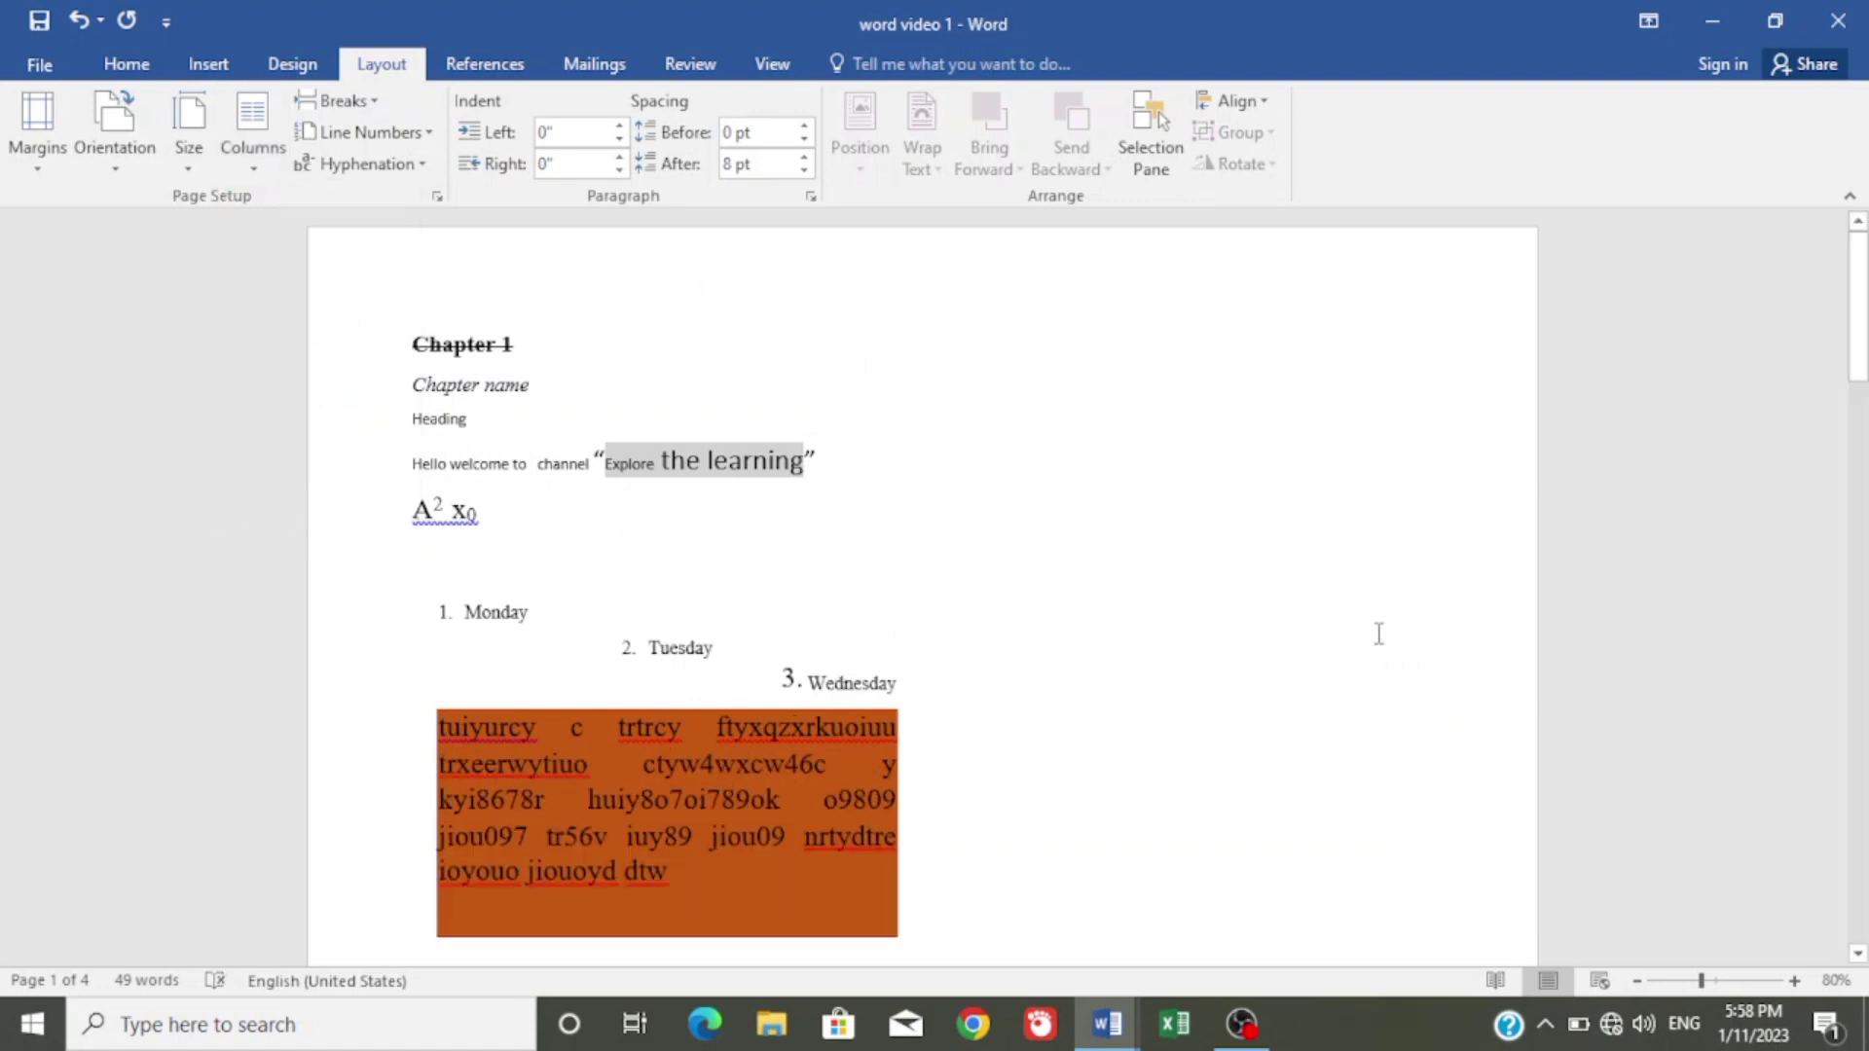
scroll(1472, 316, "down", 10)
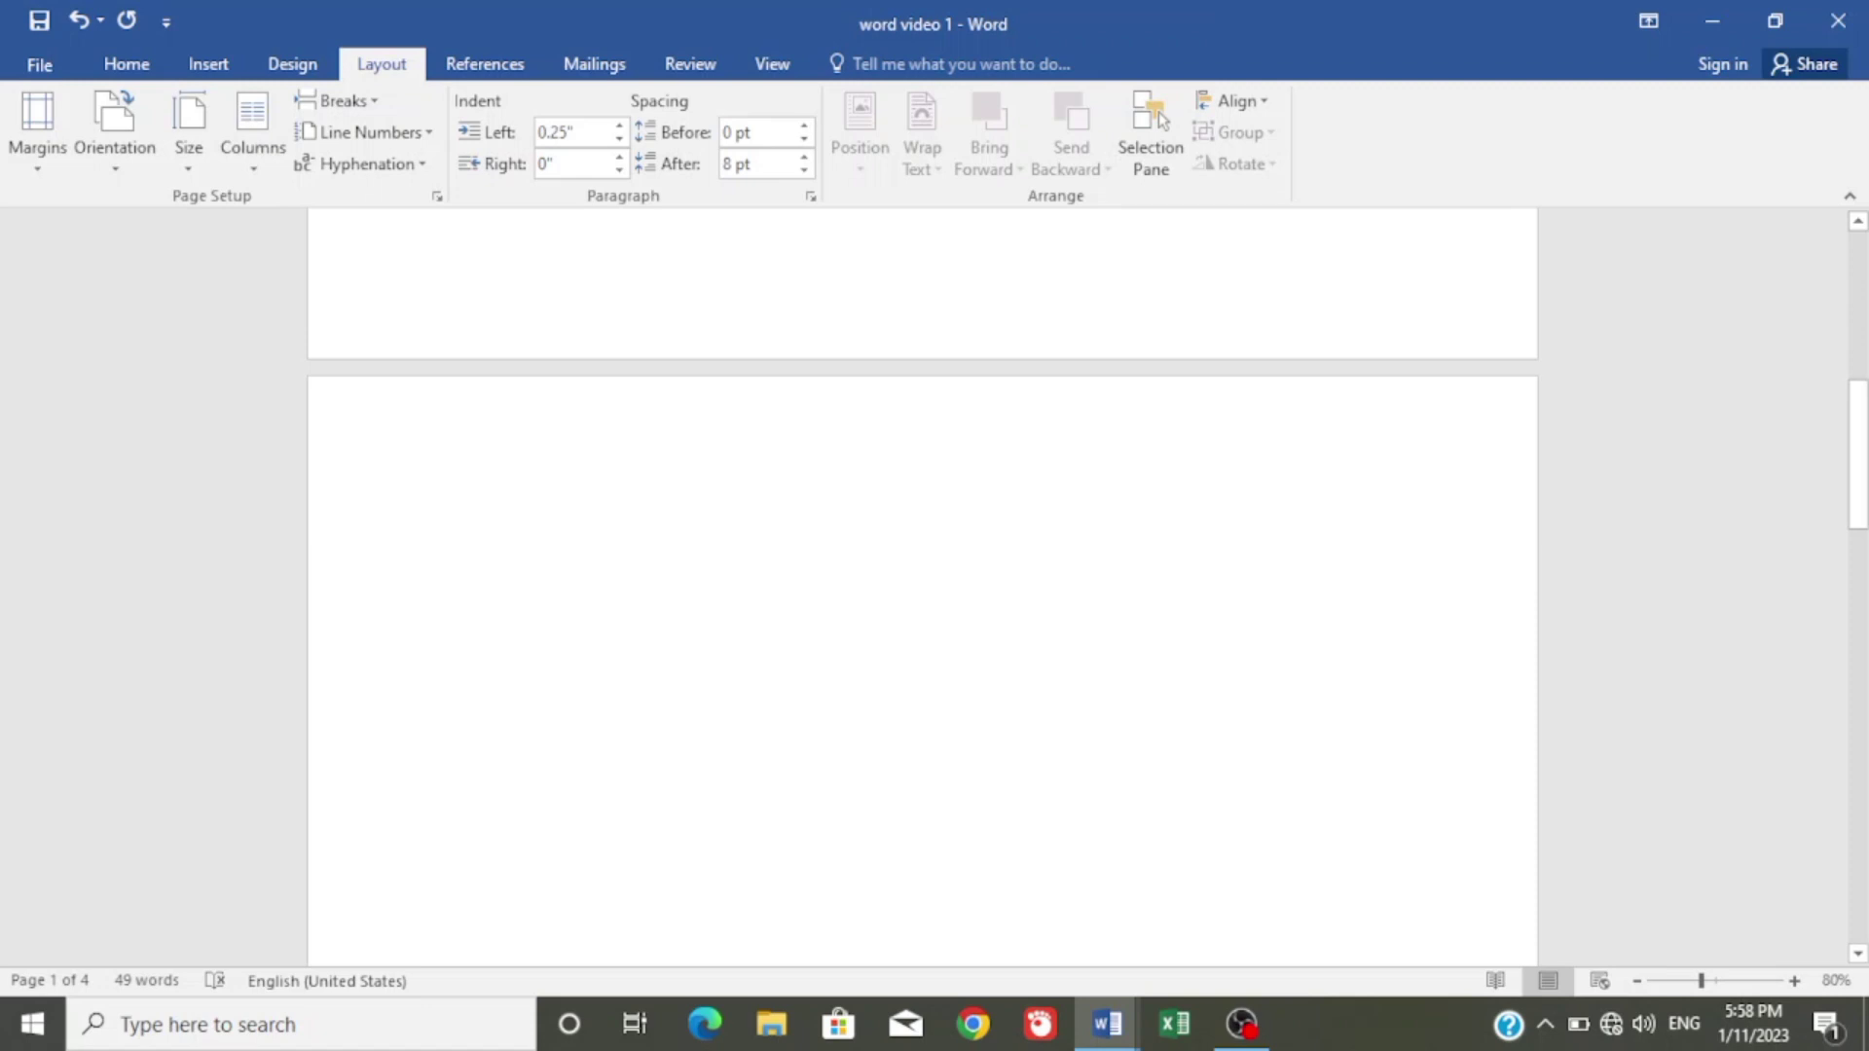
scroll(922, 584, "up", 10)
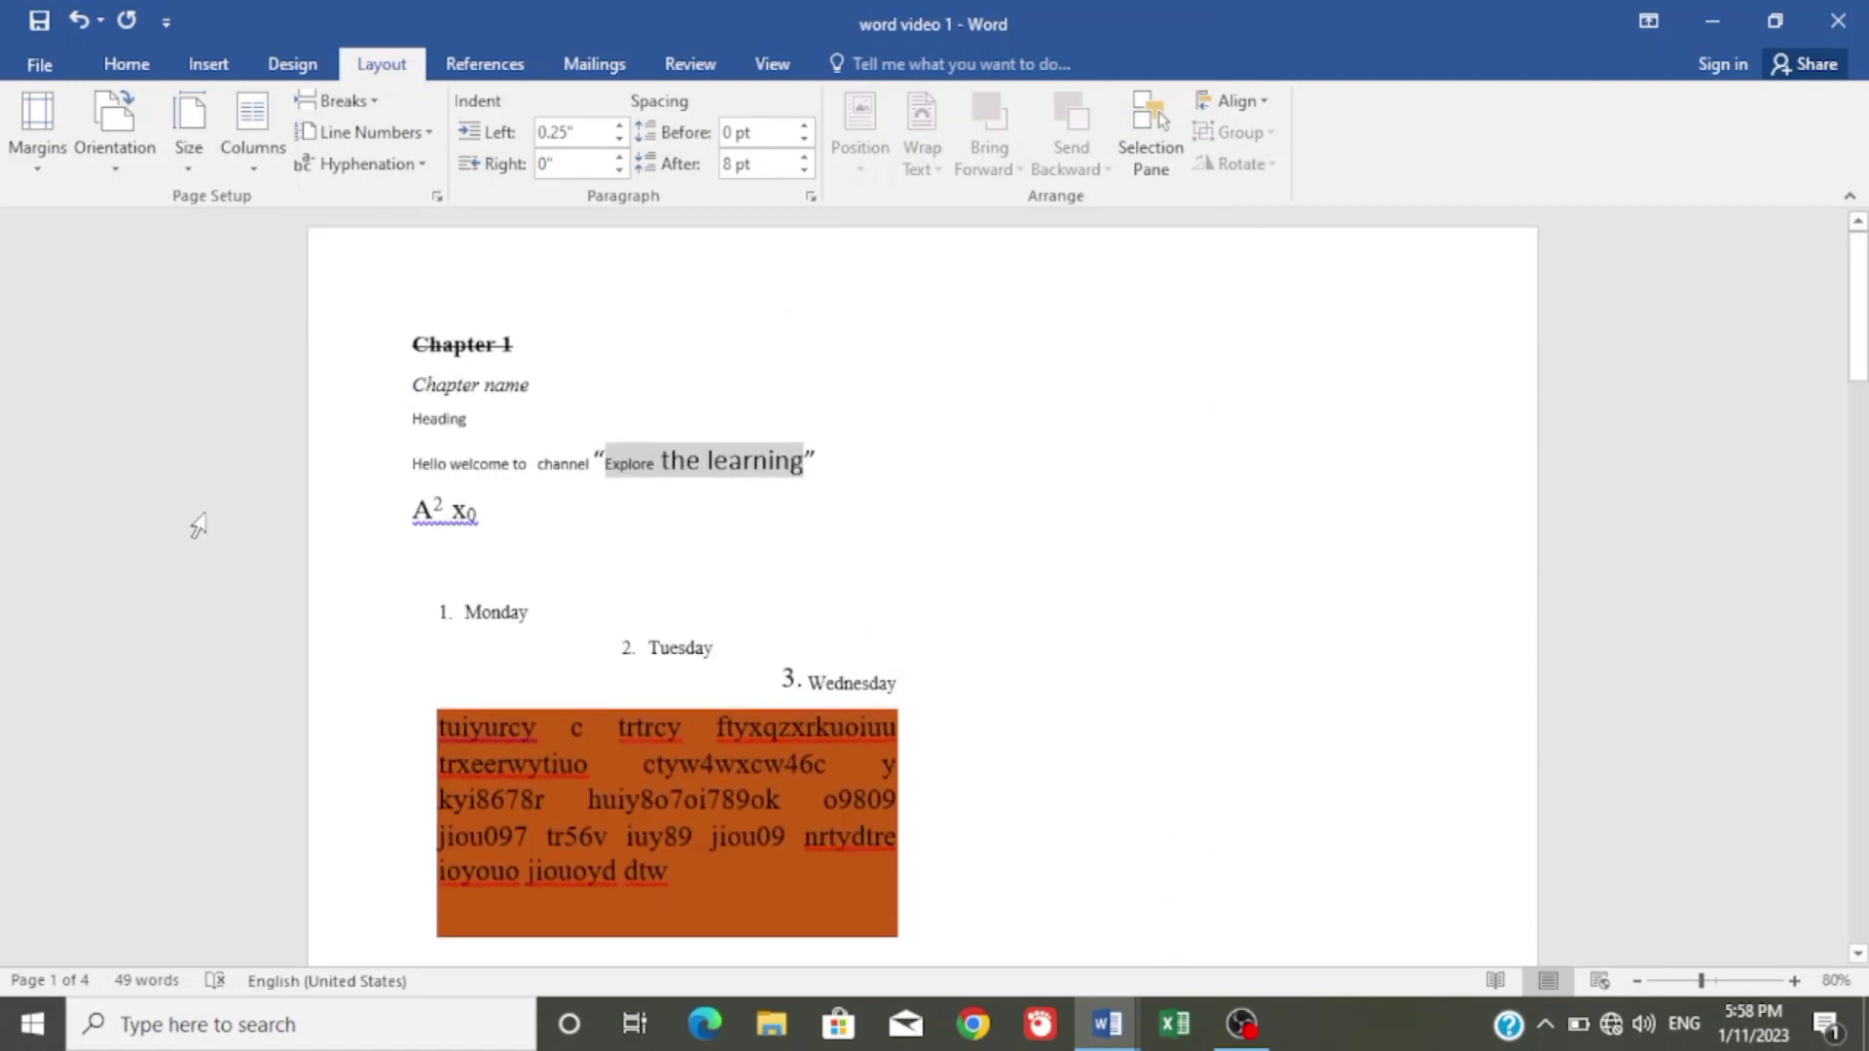
Lay out the document's text in three columns and check the resulting pages.
left_click(252, 146)
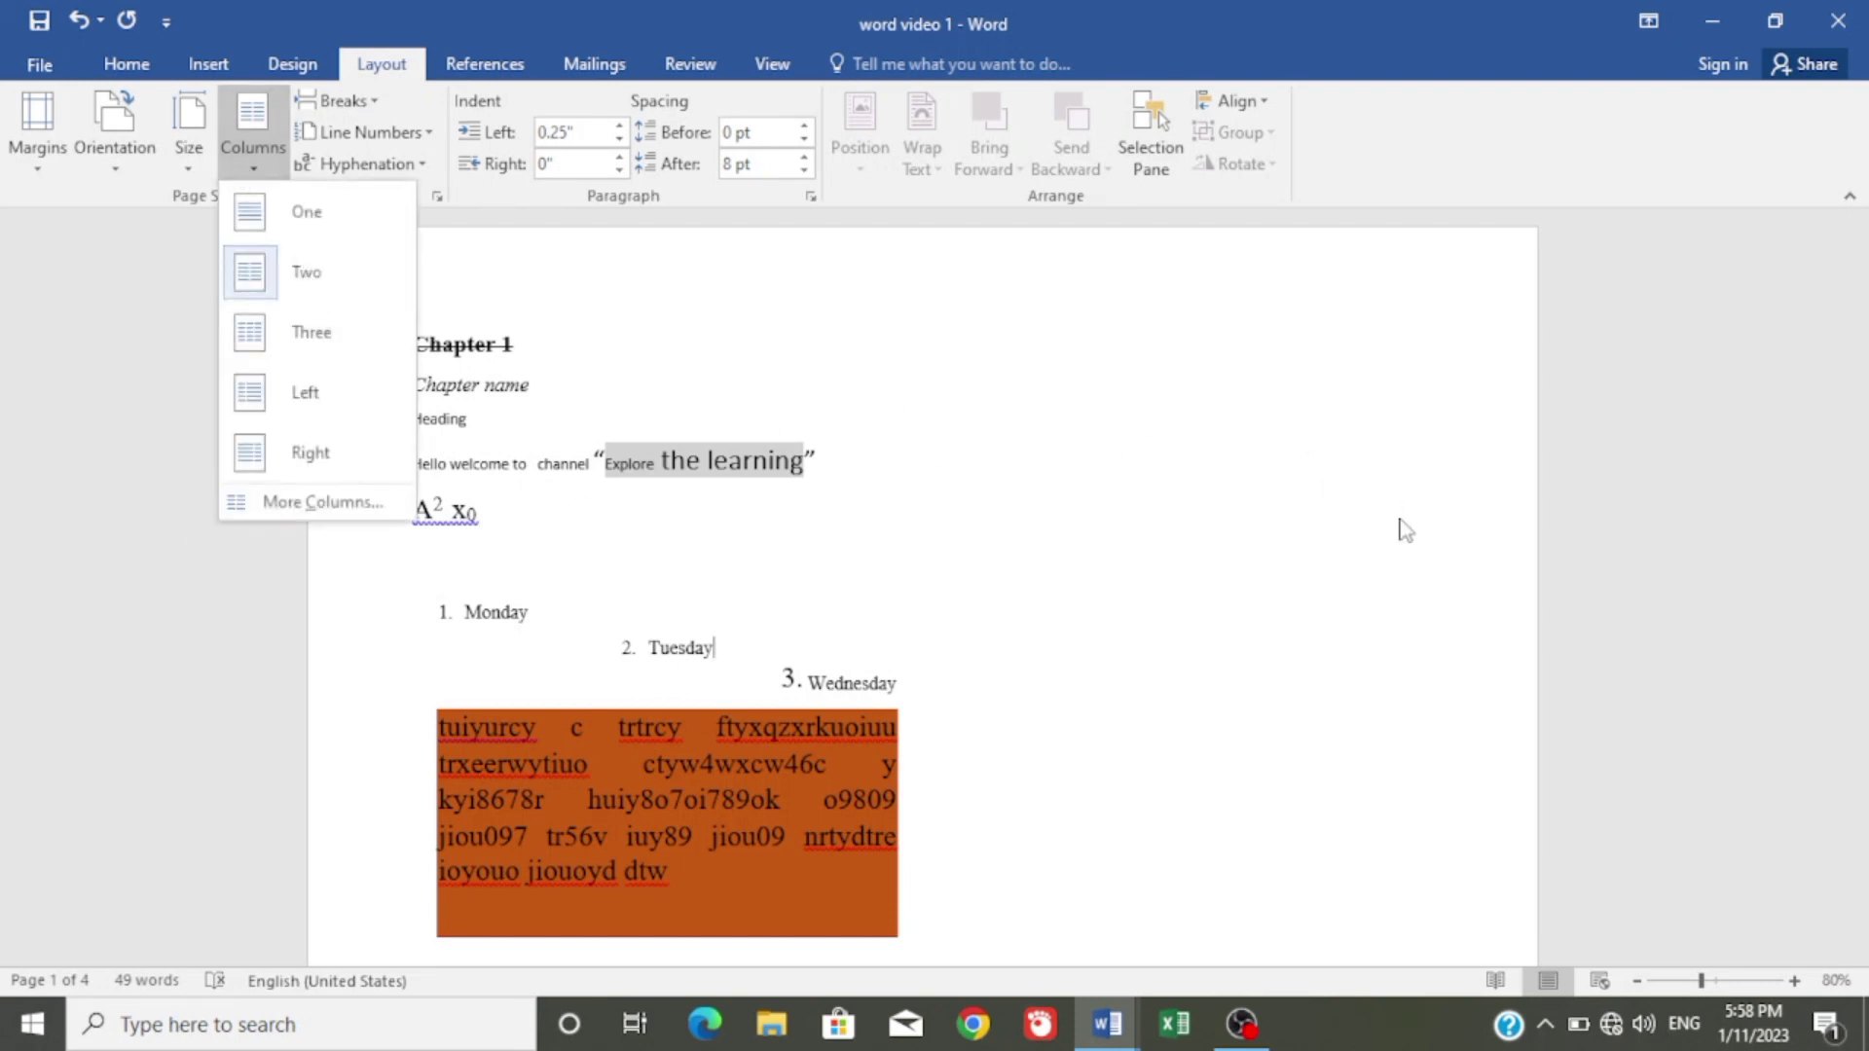
left_click(309, 352)
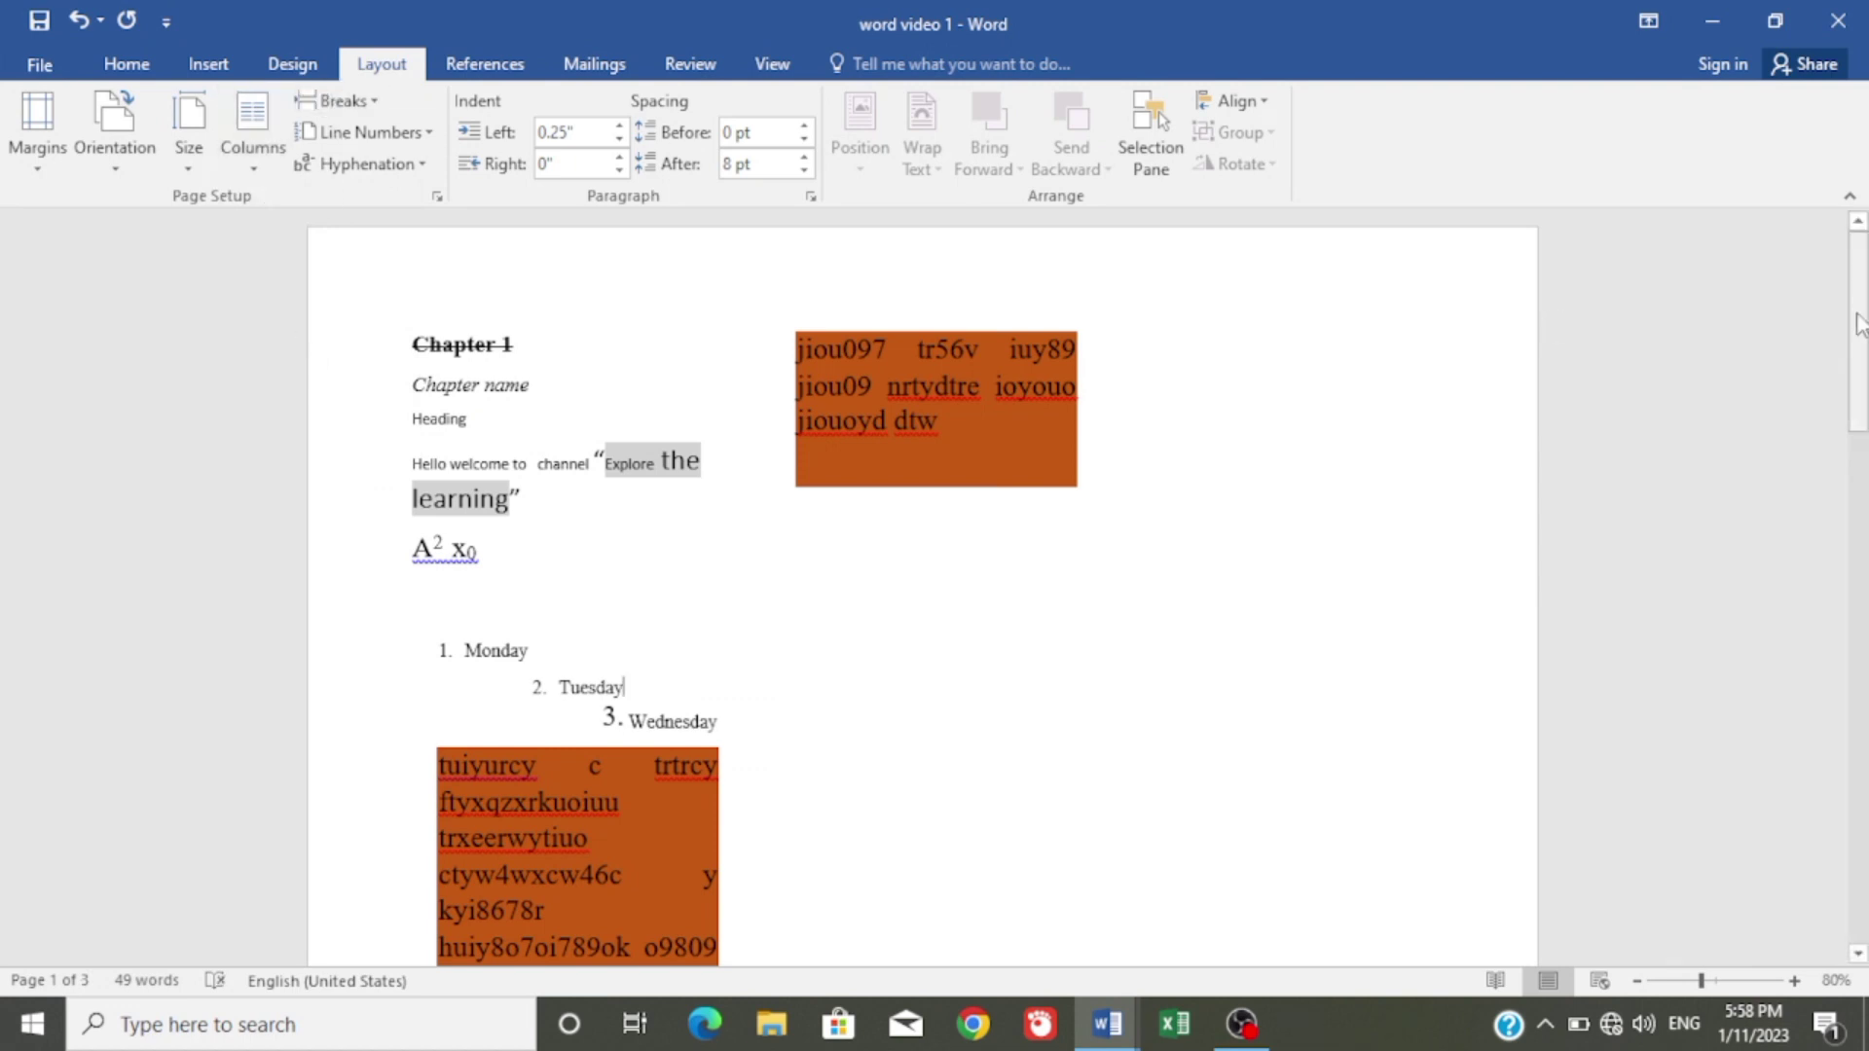
mouse_move(1857, 322)
left_mouse_down()
mouse_move(1857, 601)
mouse_move(1857, 311)
mouse_move(1858, 352)
left_mouse_up()
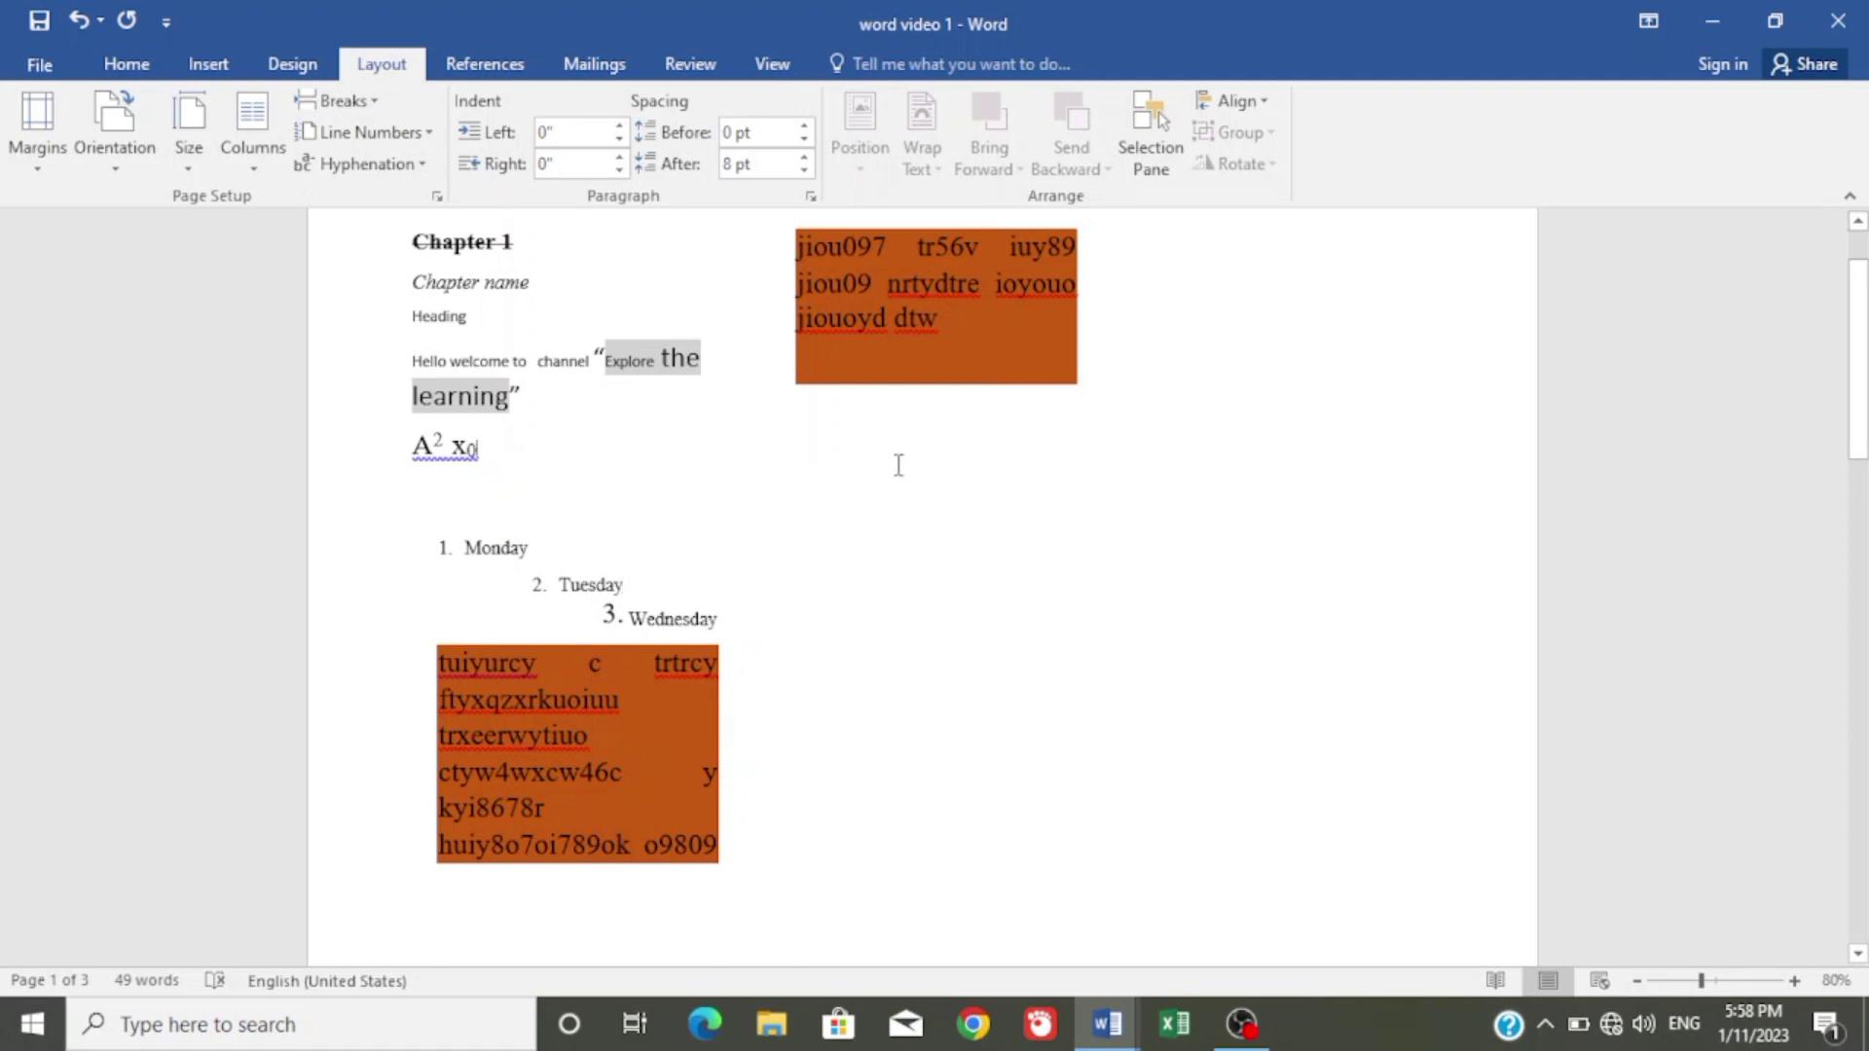
left_click(1290, 351)
left_click_drag(1861, 443, 1861, 659)
left_click(1017, 599)
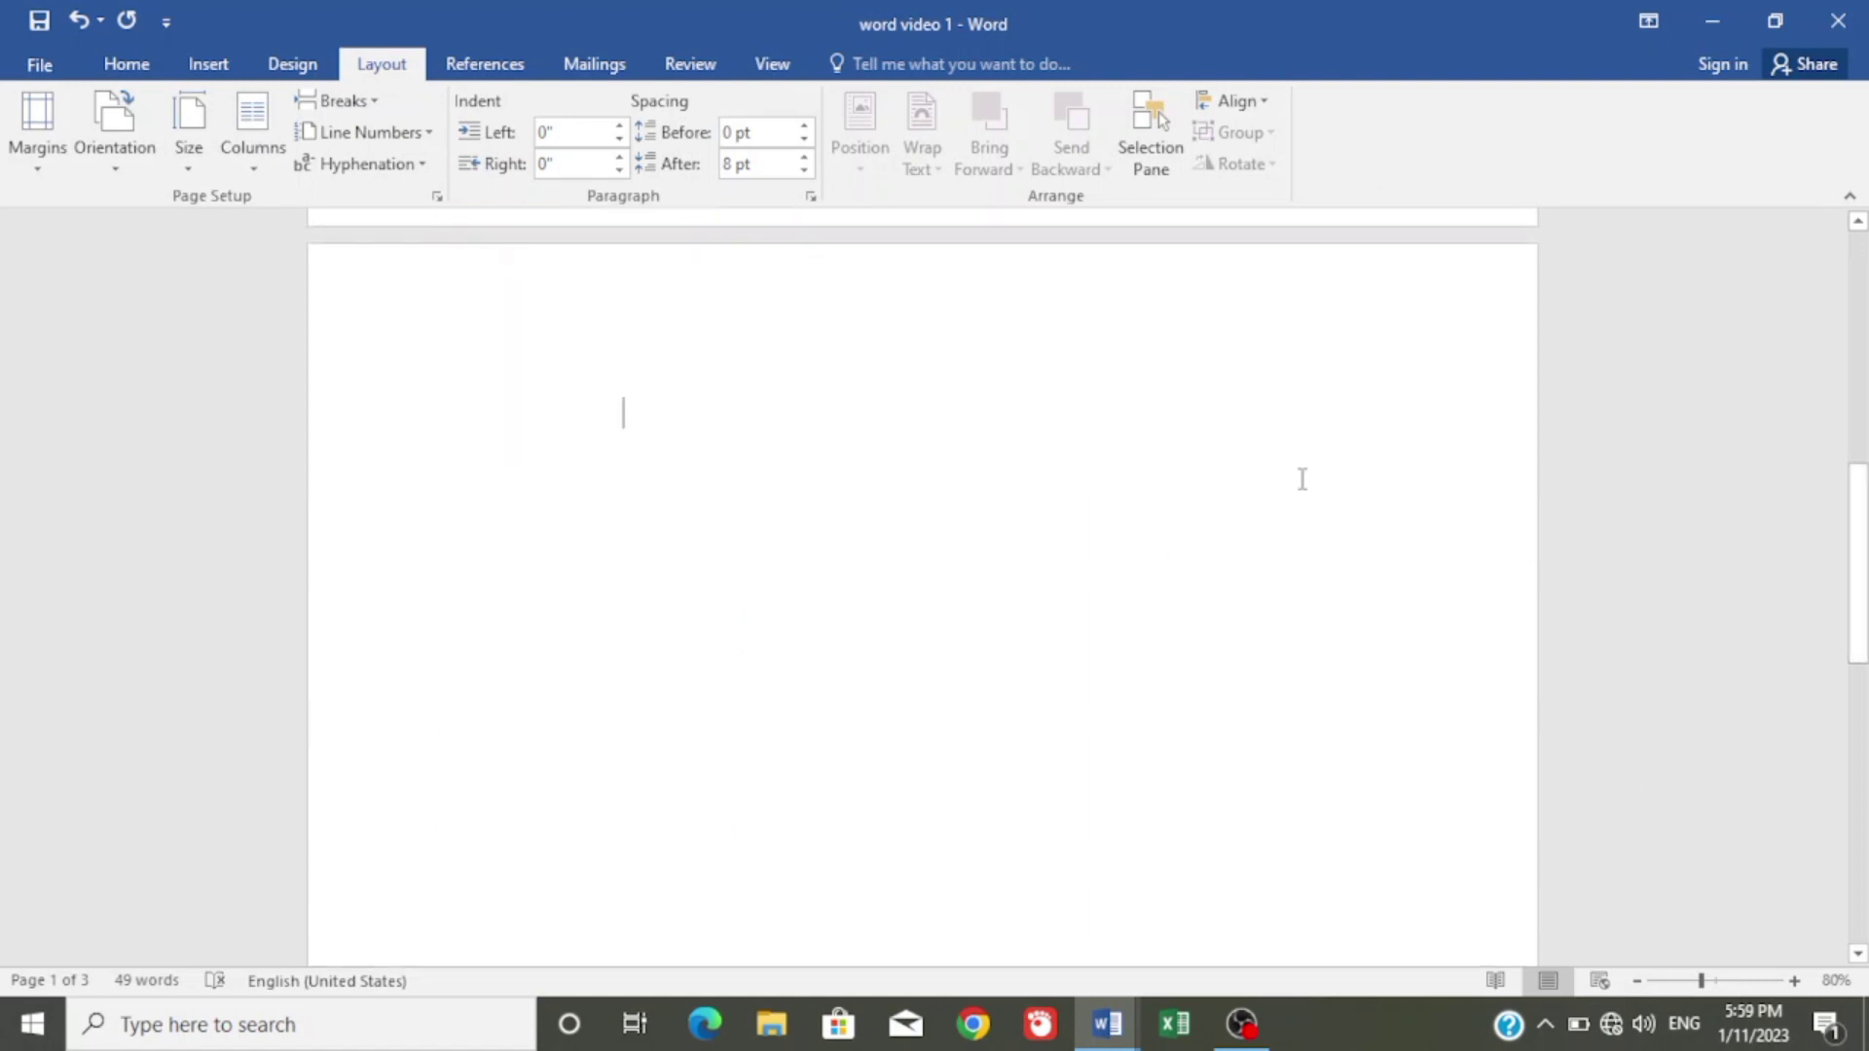
scroll(866, 601, "up", 2)
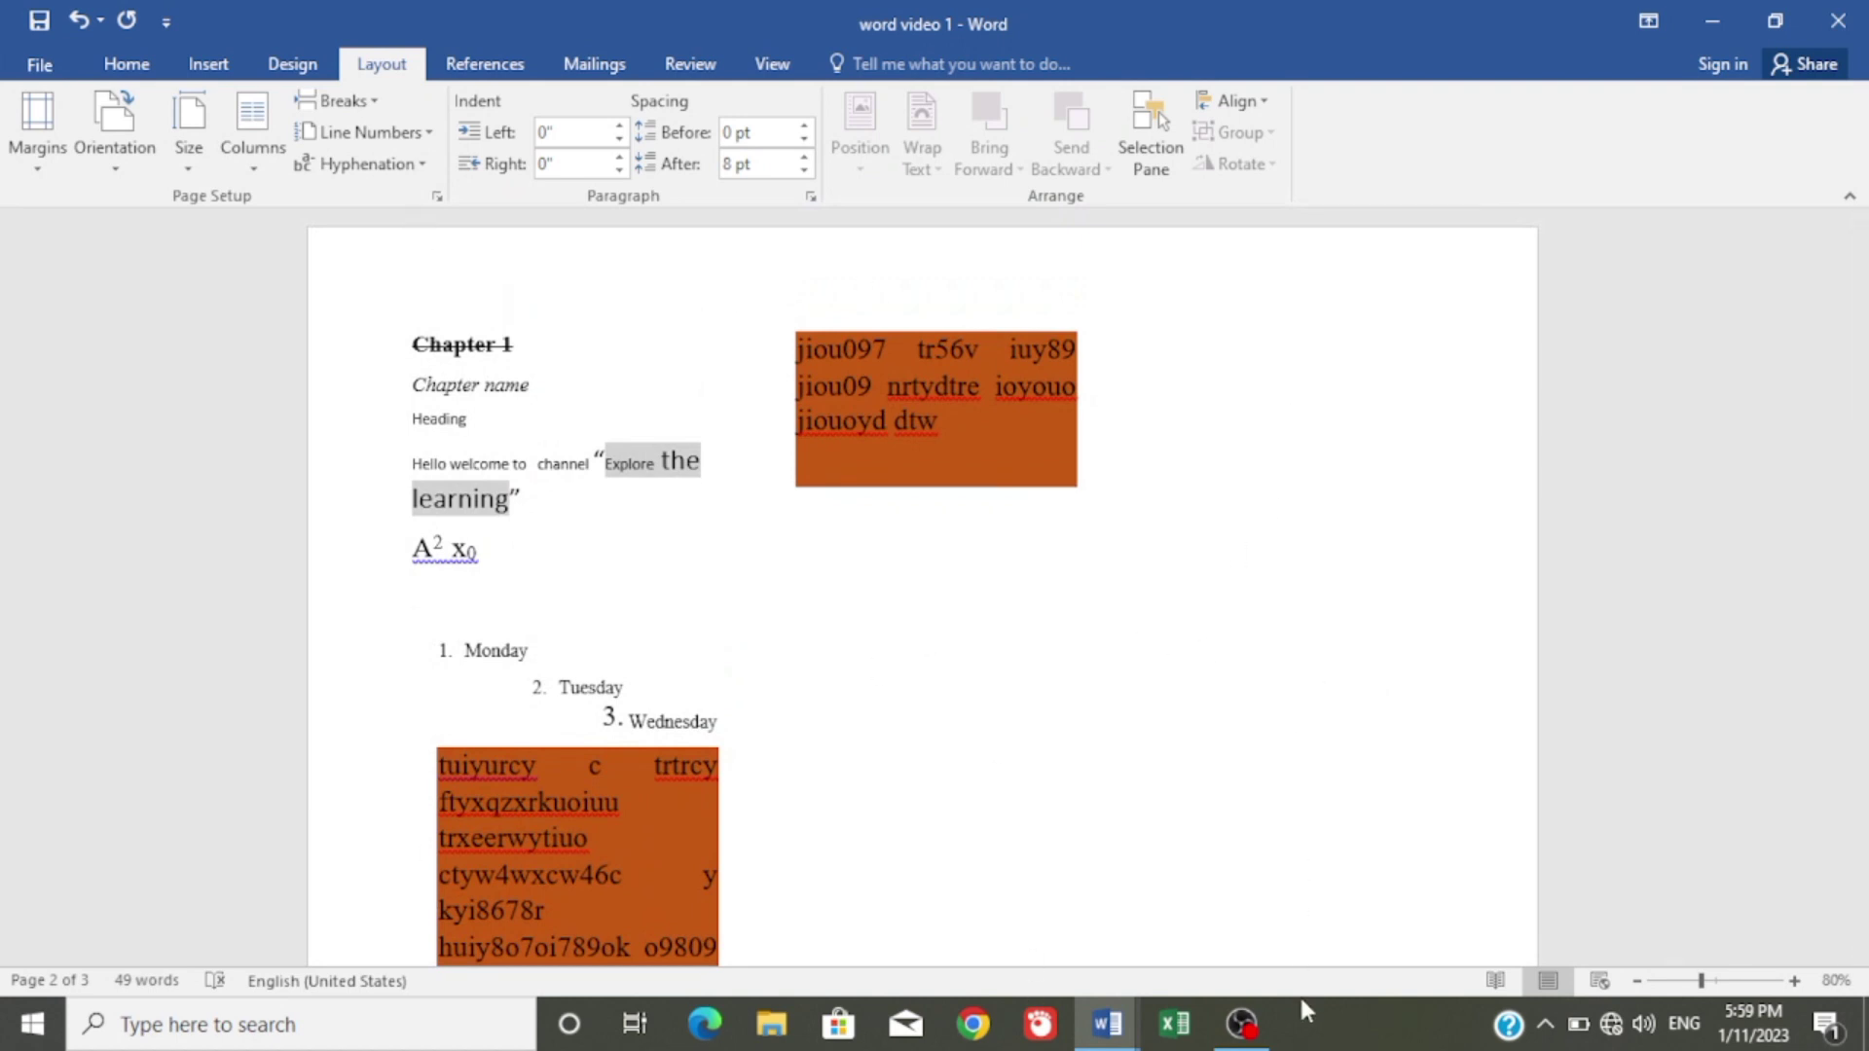
Open the custom column settings, turn off equal column width and review the choices for where the columns apply.
left_click(251, 164)
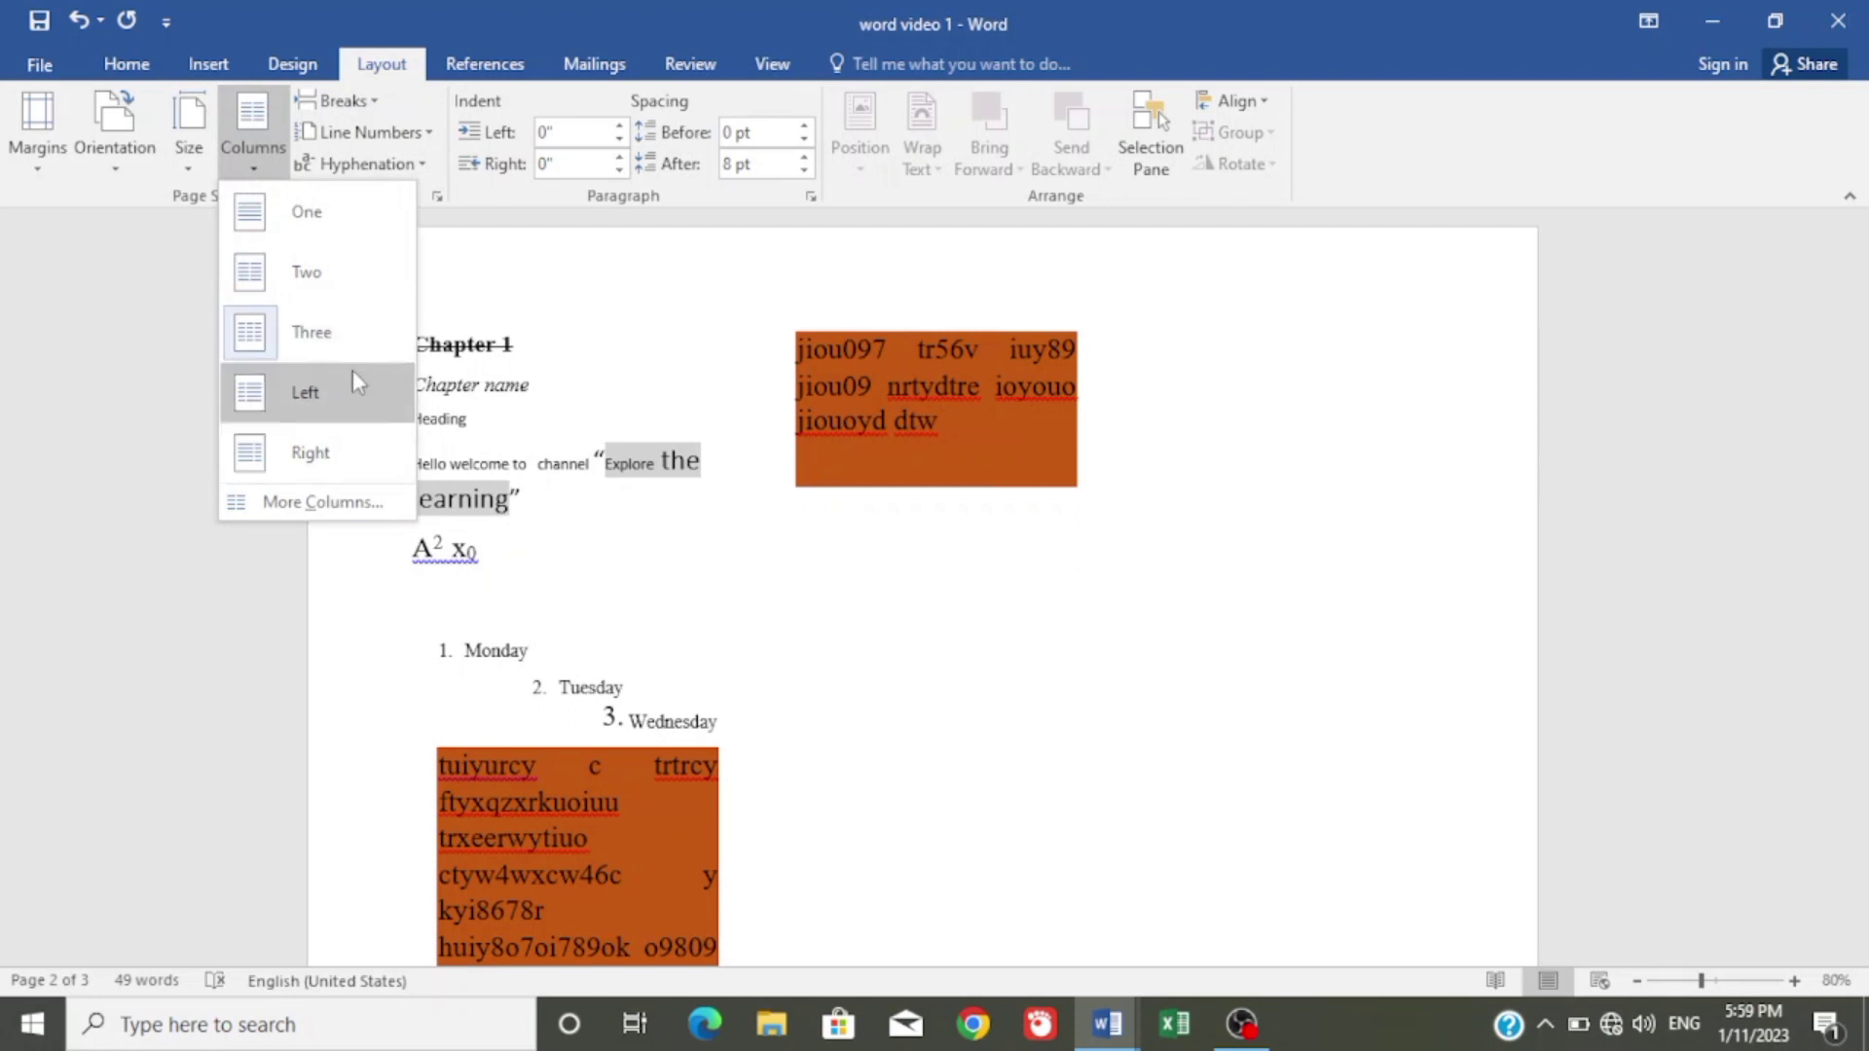
left_click(341, 503)
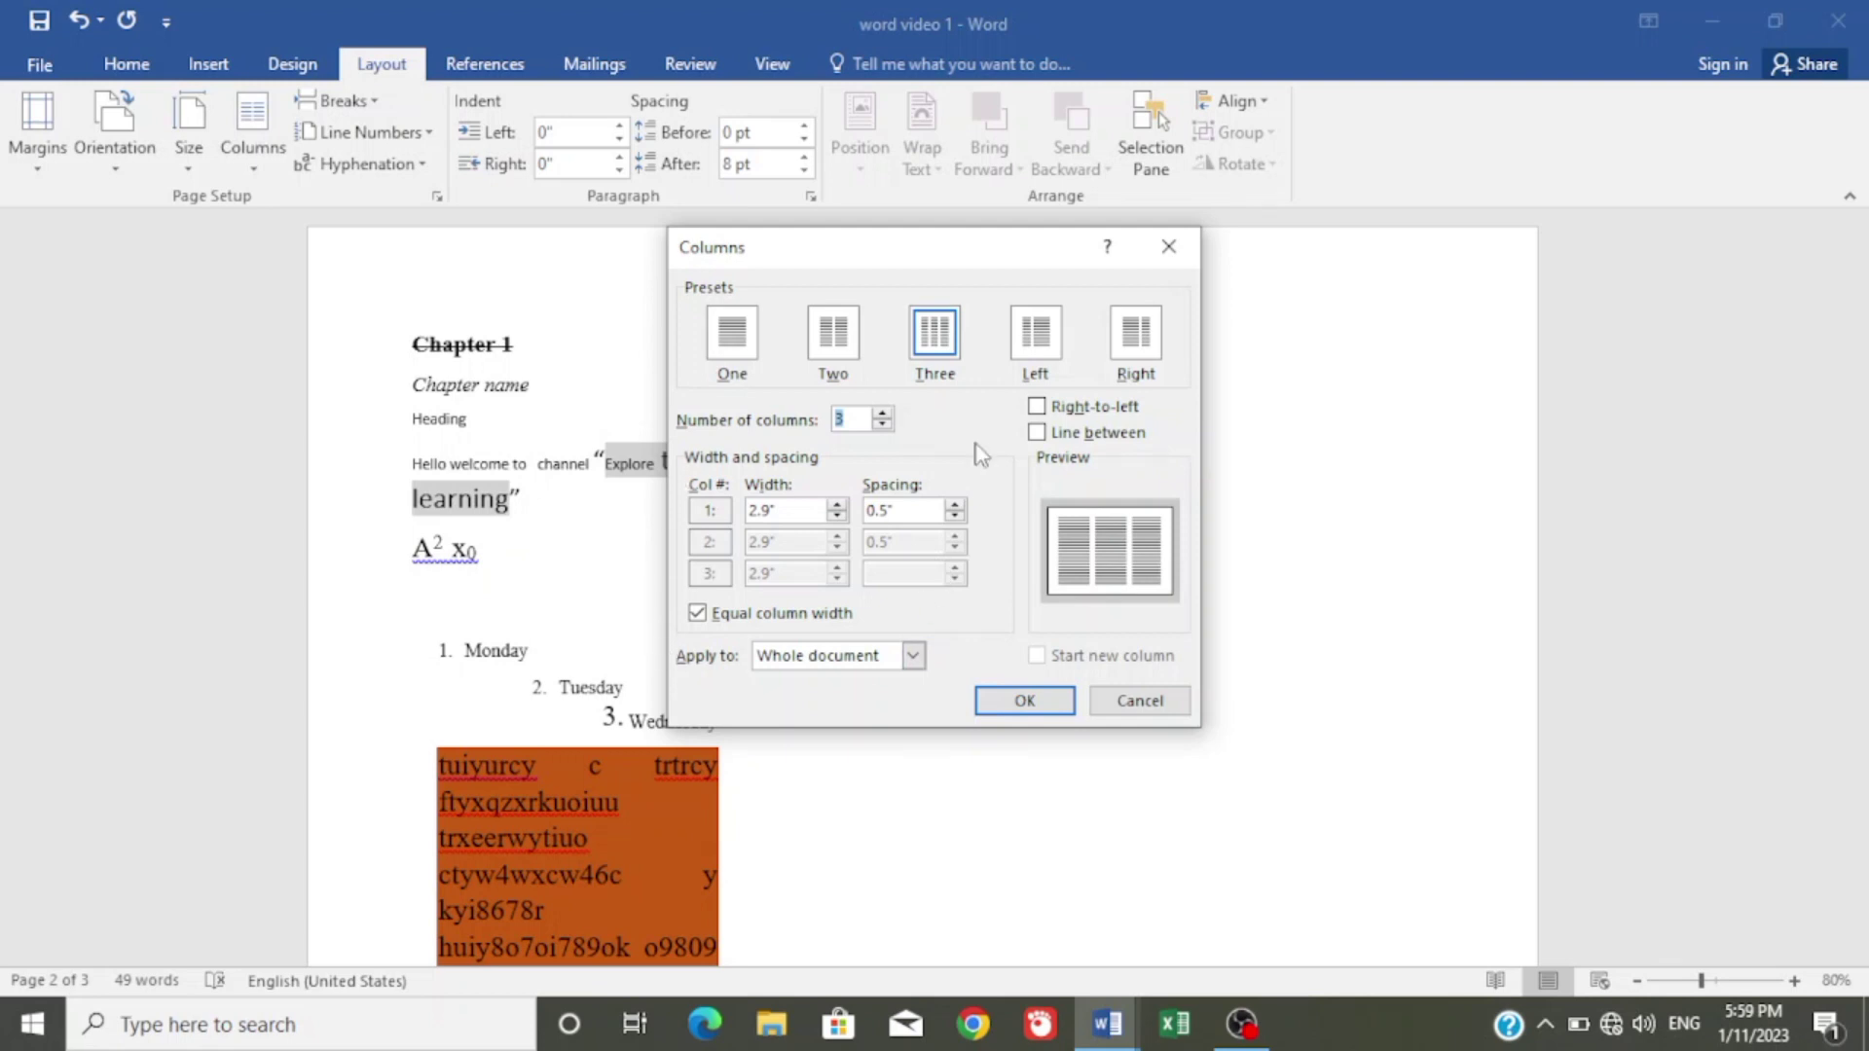
left_click(711, 621)
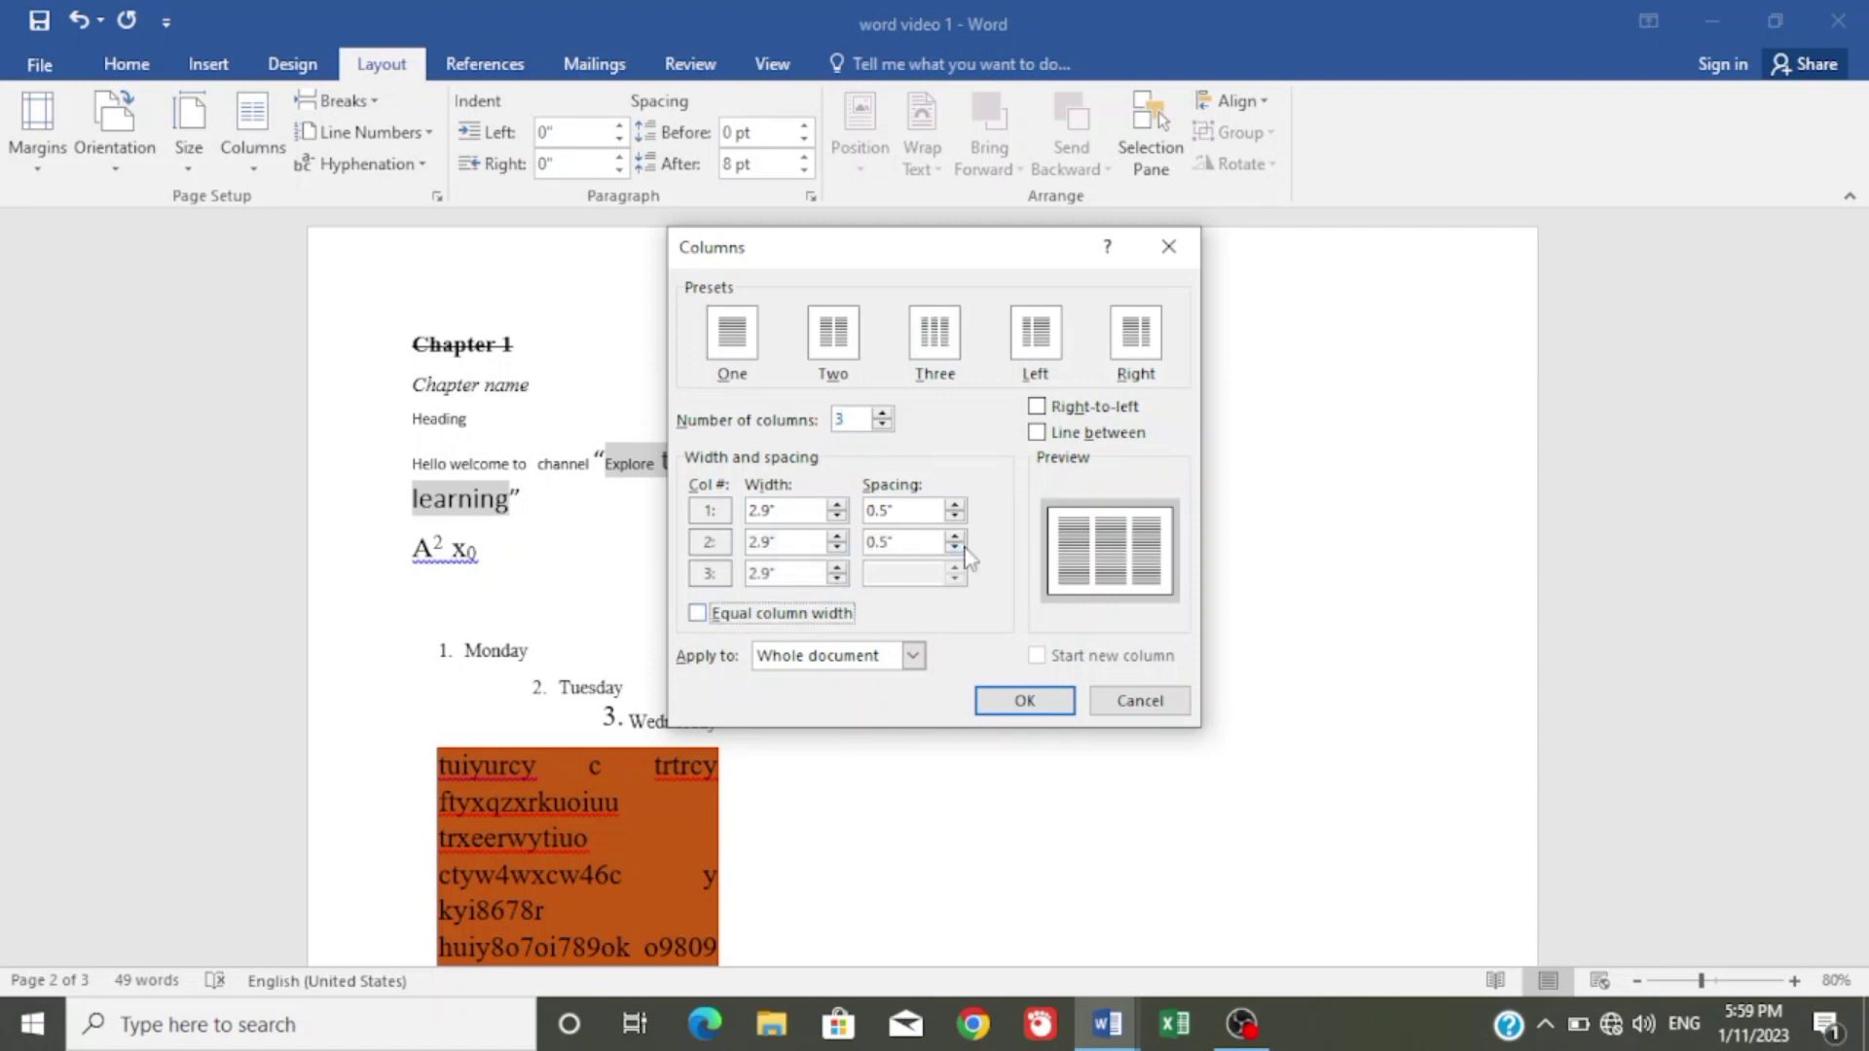
left_click(913, 656)
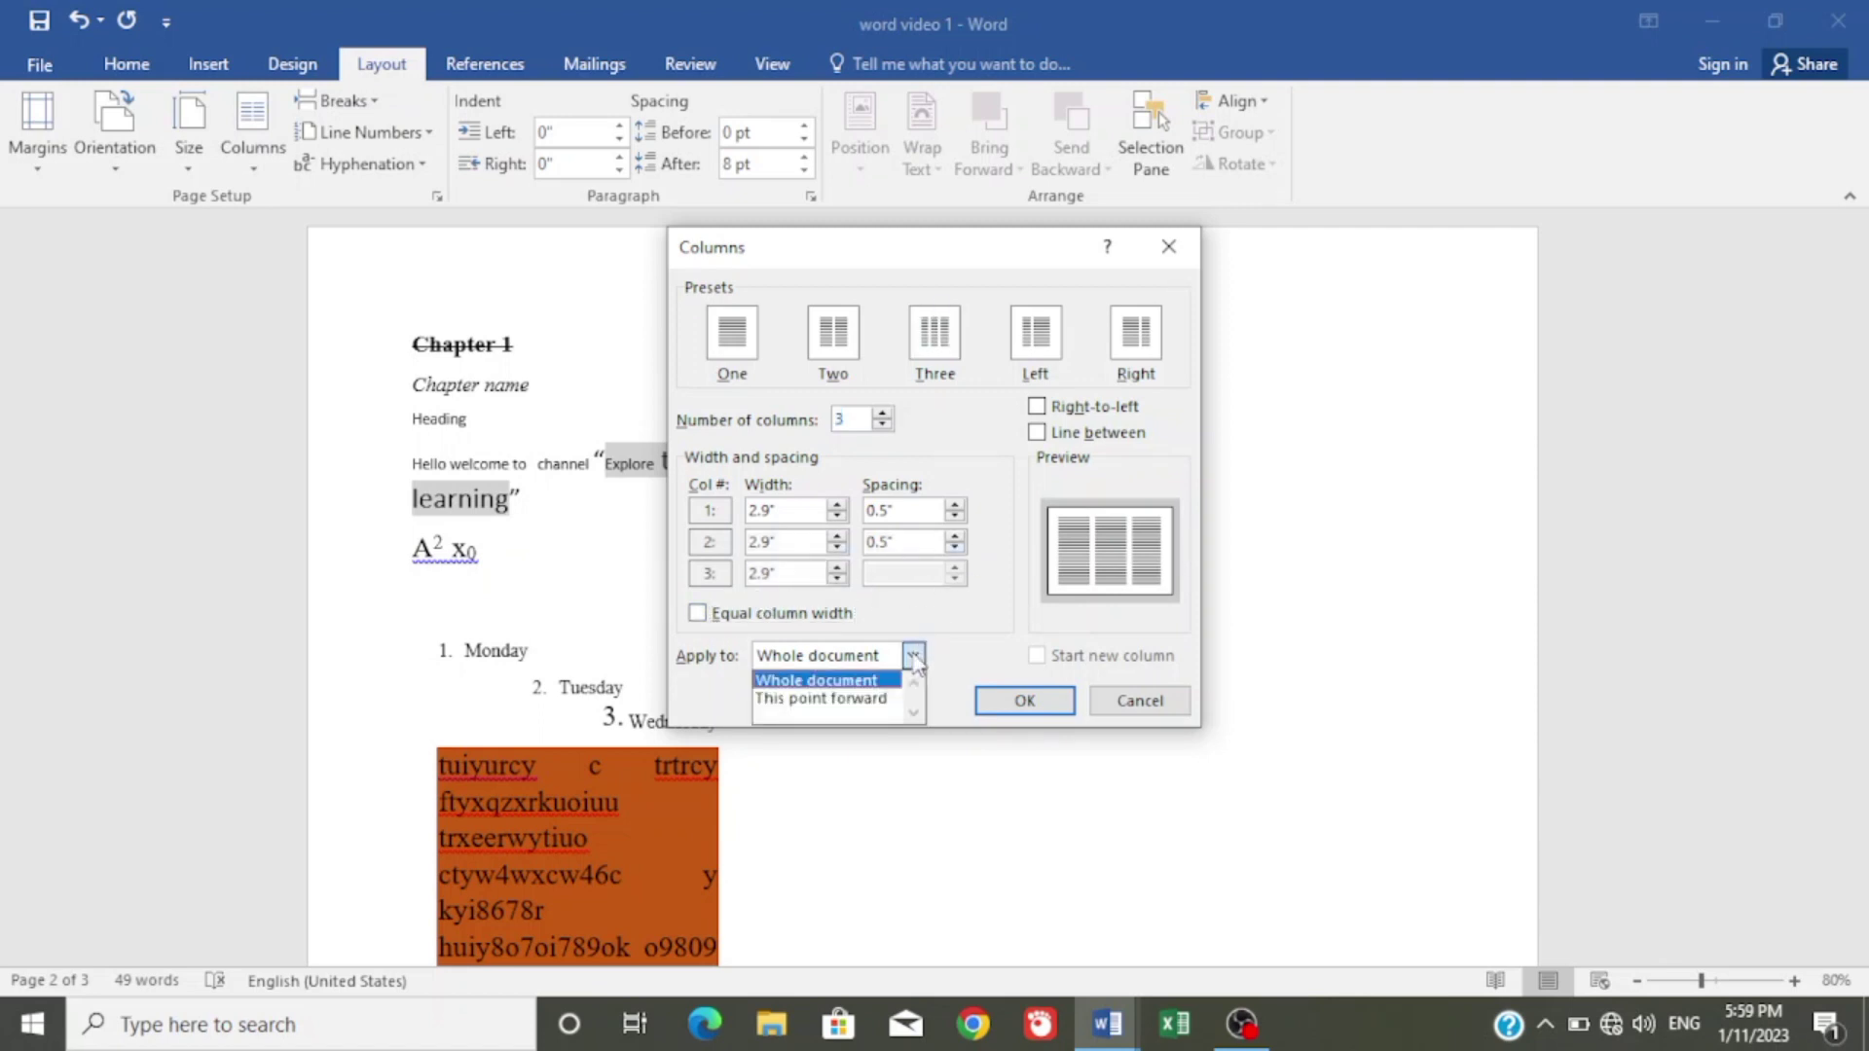
left_click(913, 657)
left_click(913, 656)
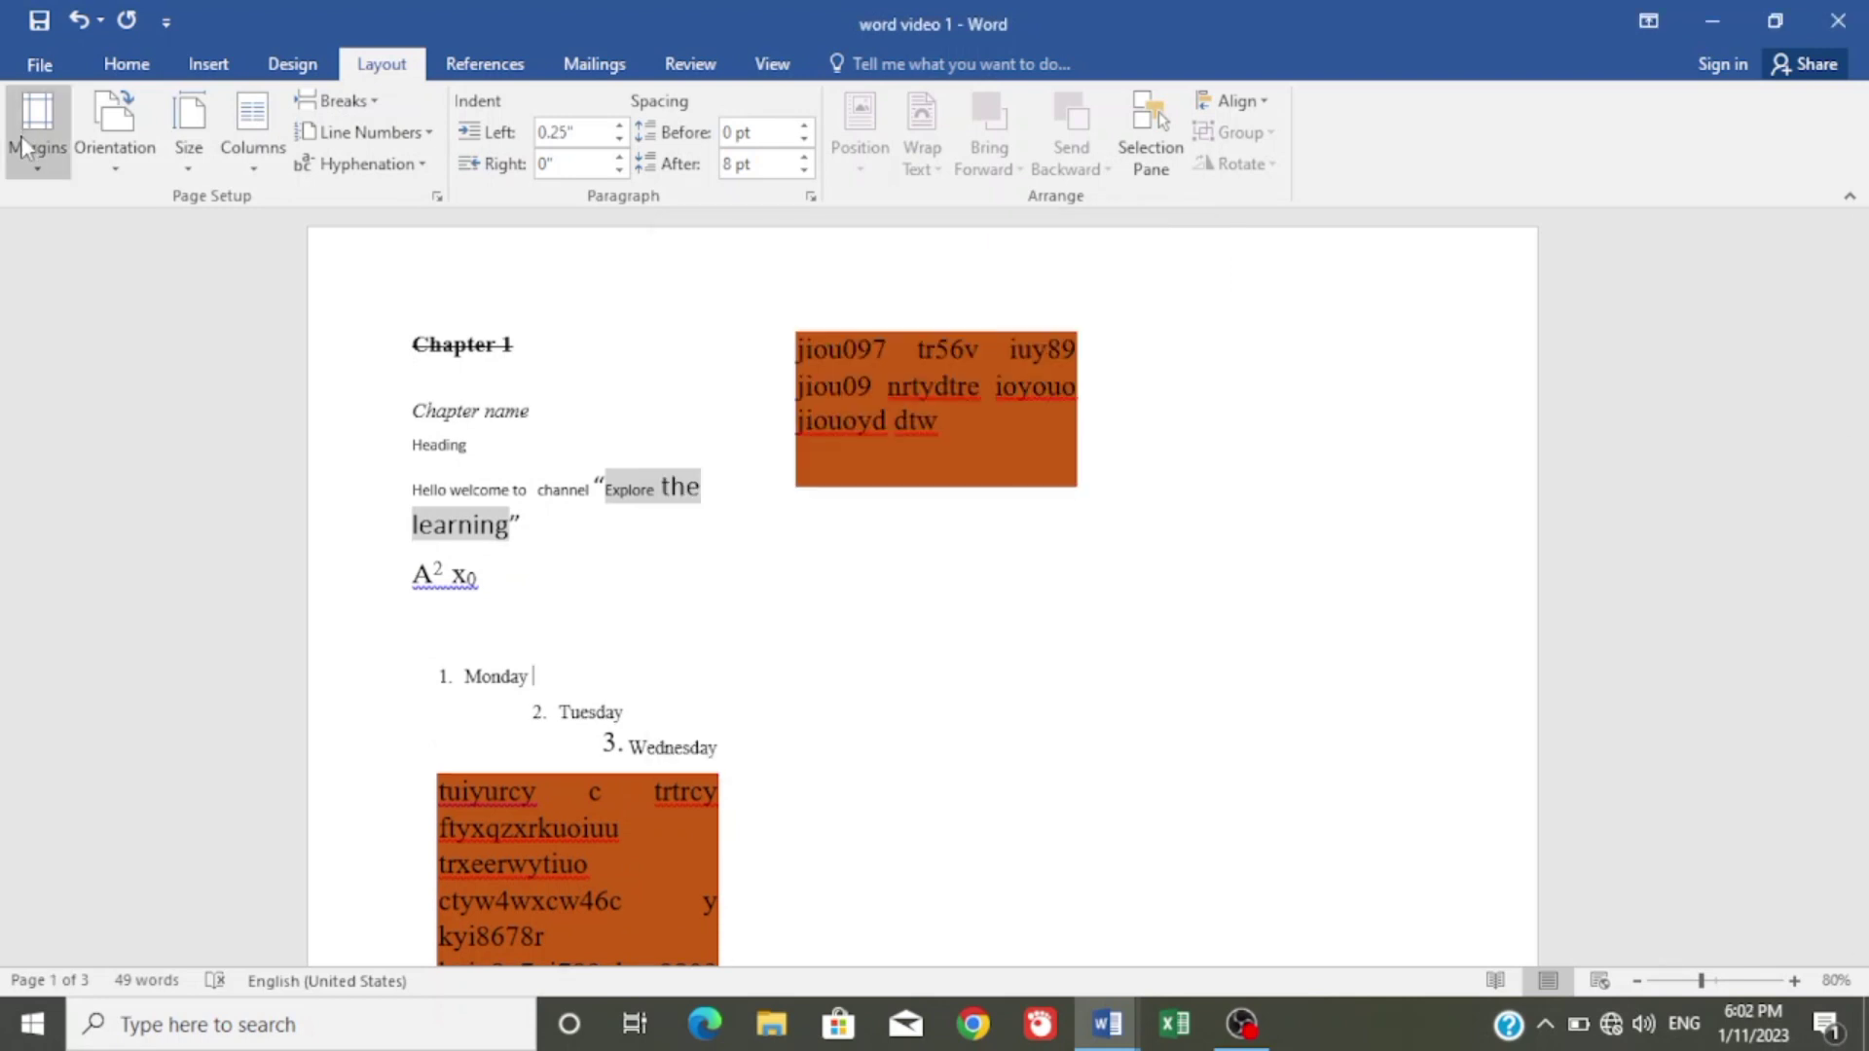
Open the custom margin settings, review the margins, paper and layout options of Page Setup, and dismiss them without changes.
left_click(21, 136)
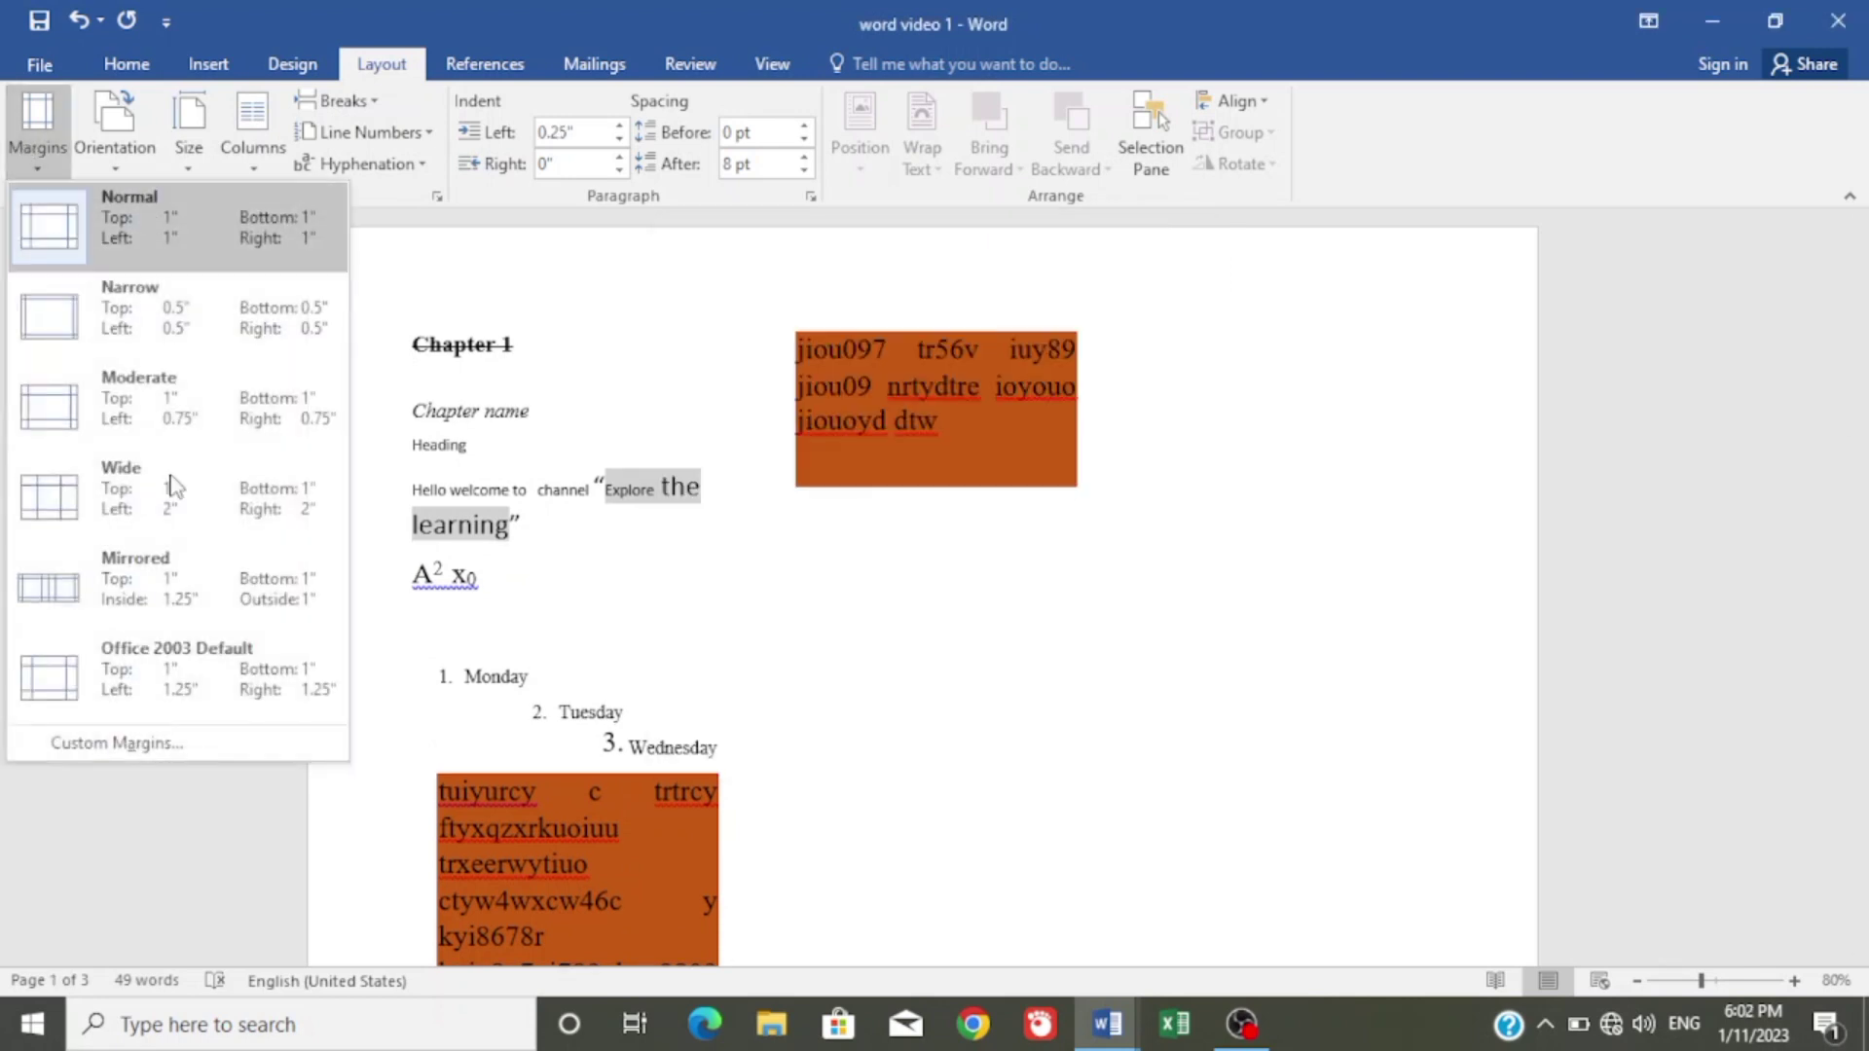
left_click(149, 747)
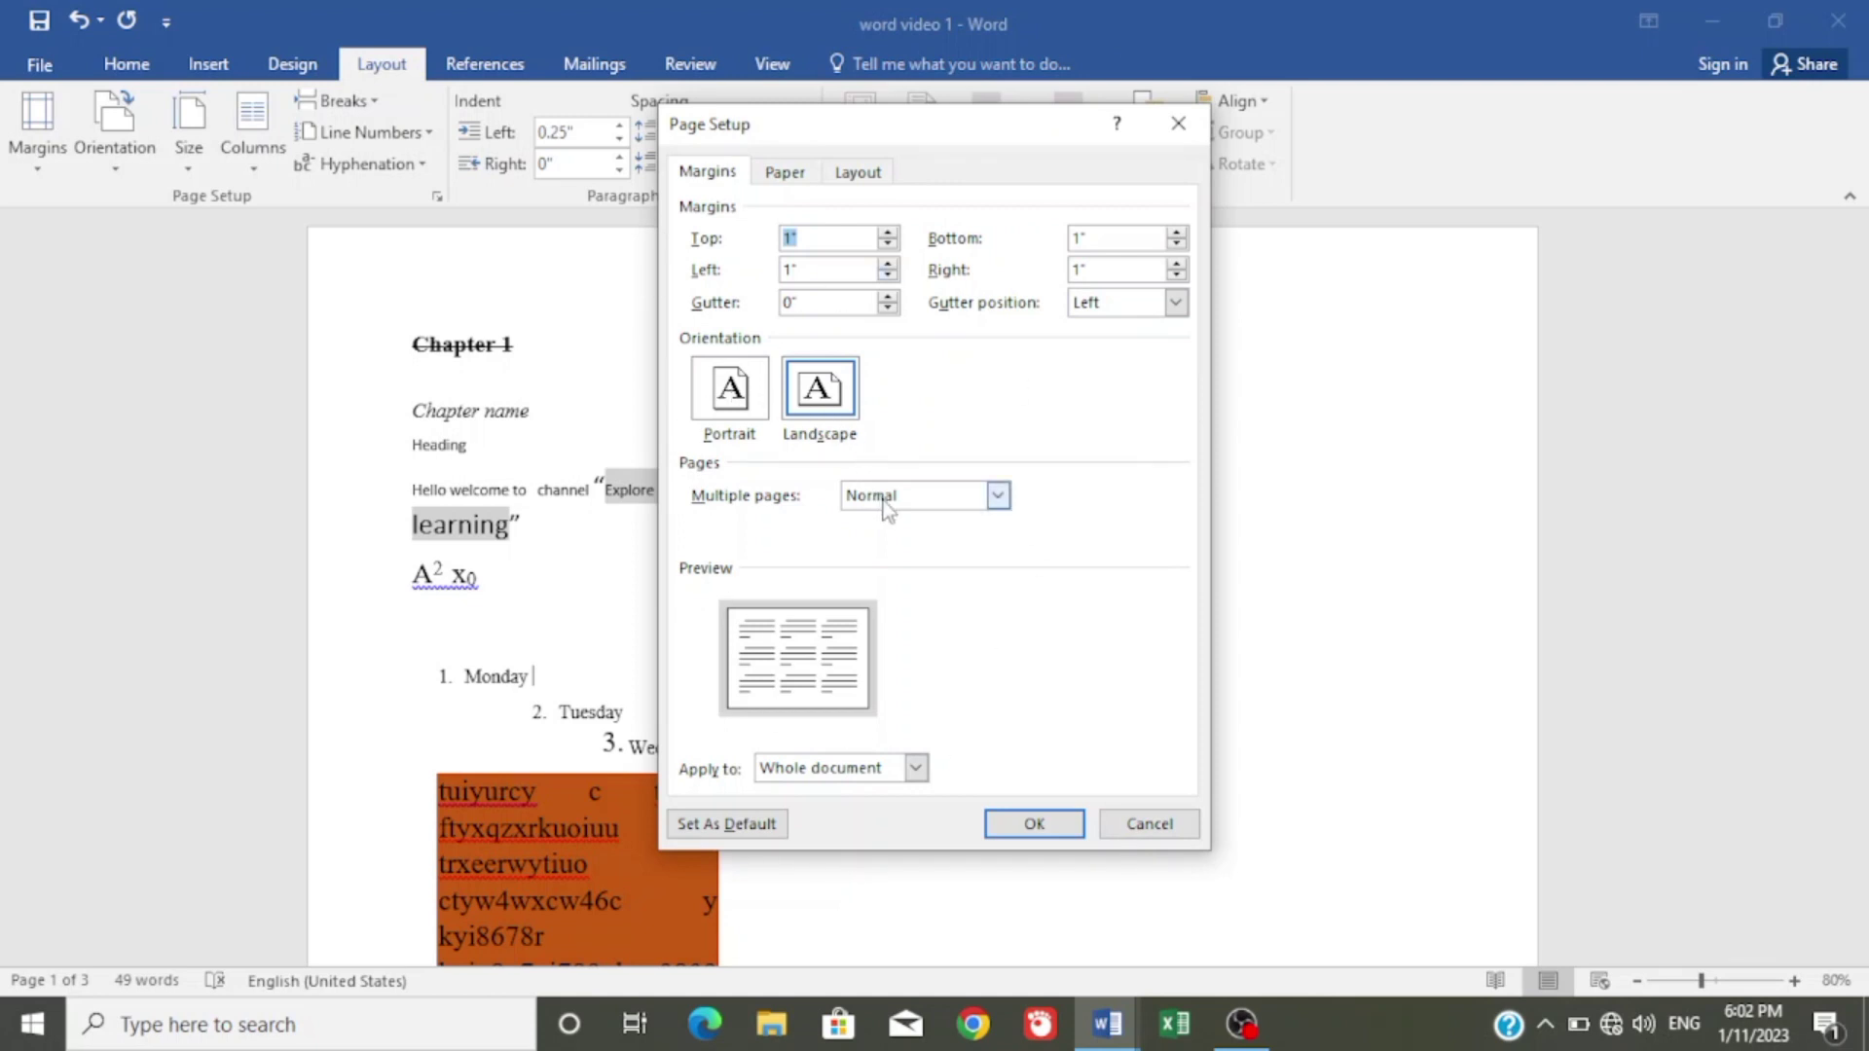
left_click(782, 175)
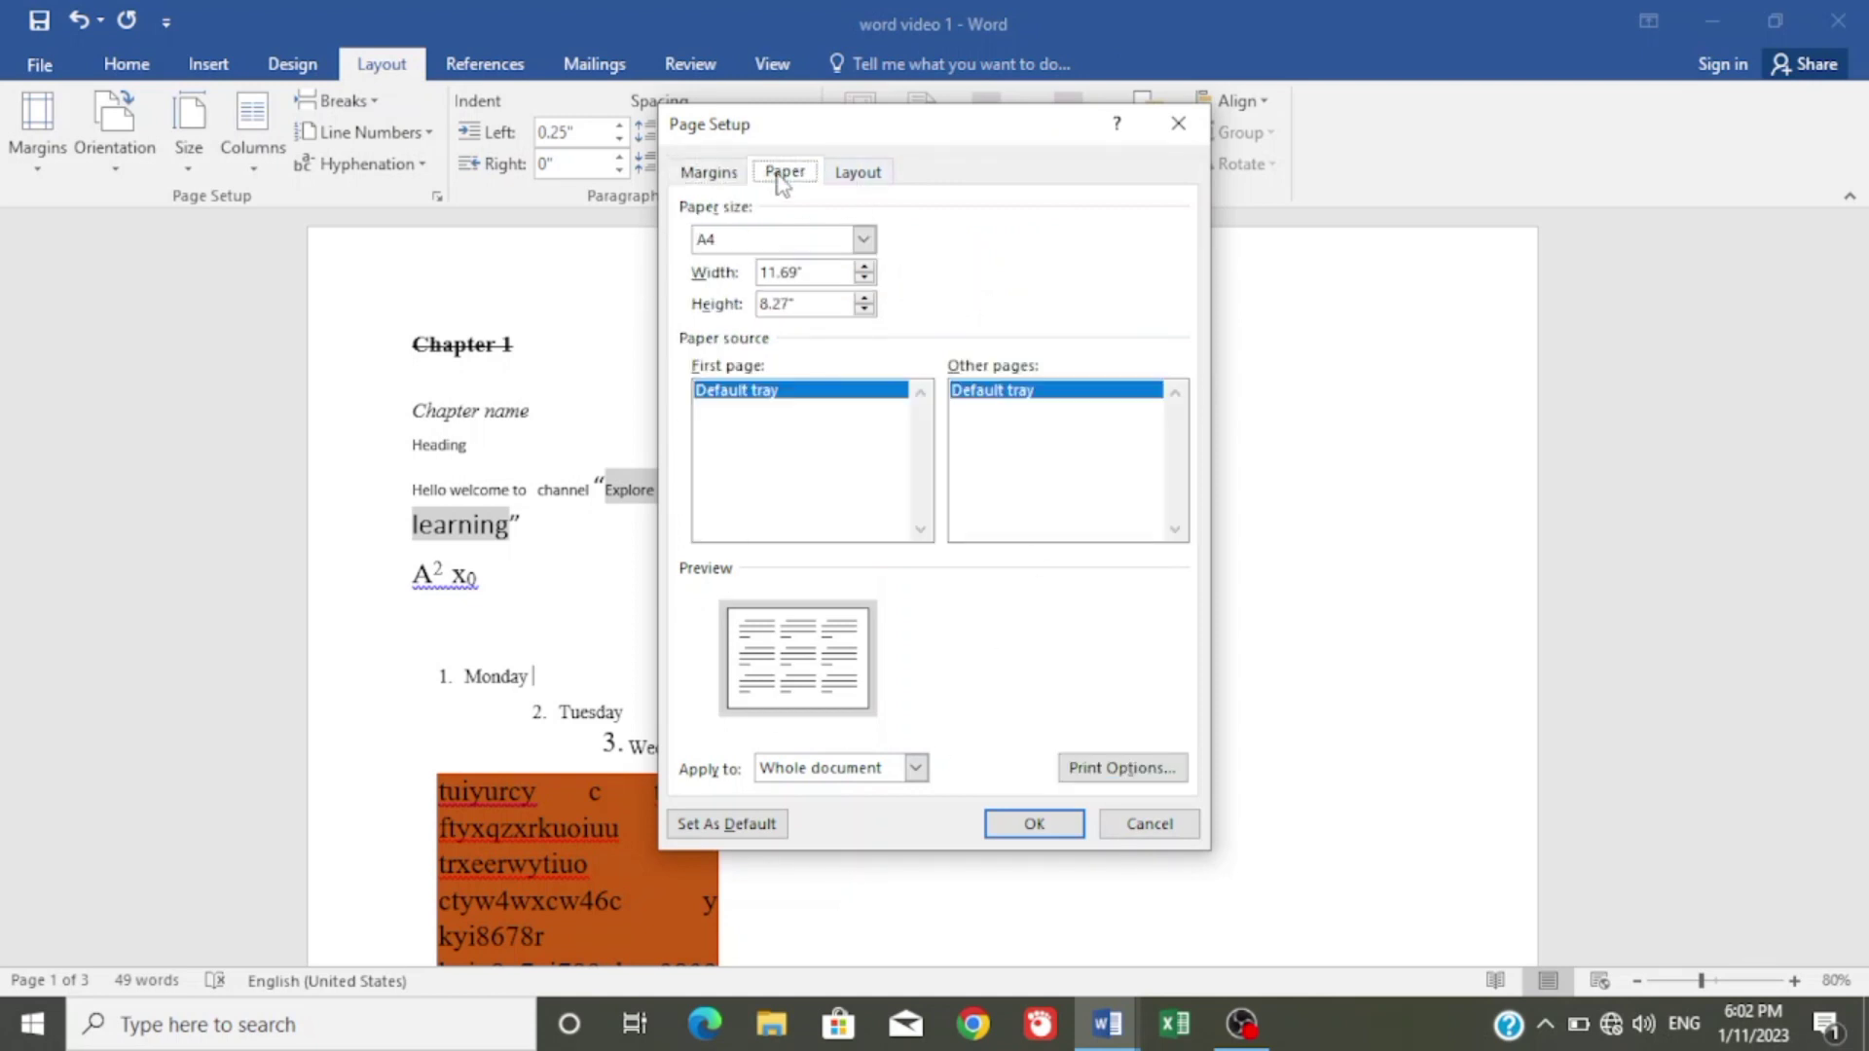
left_click(851, 175)
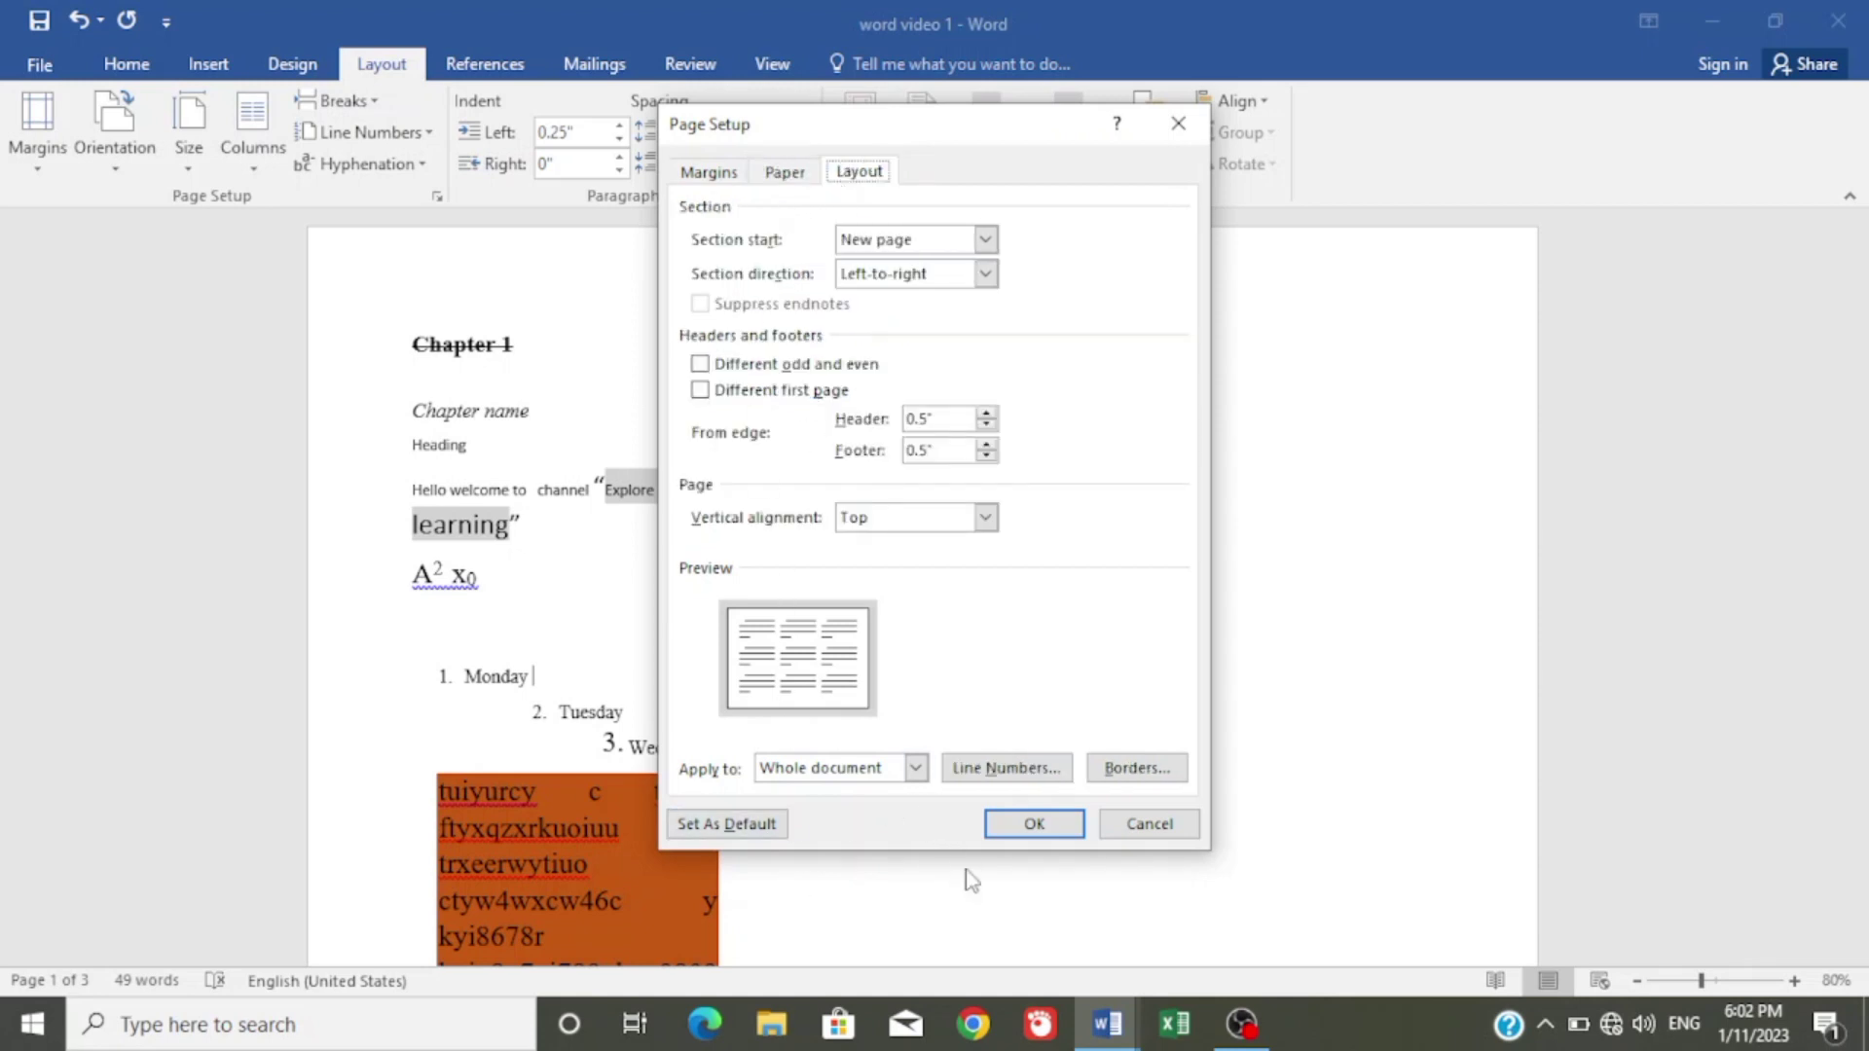
left_click(1149, 826)
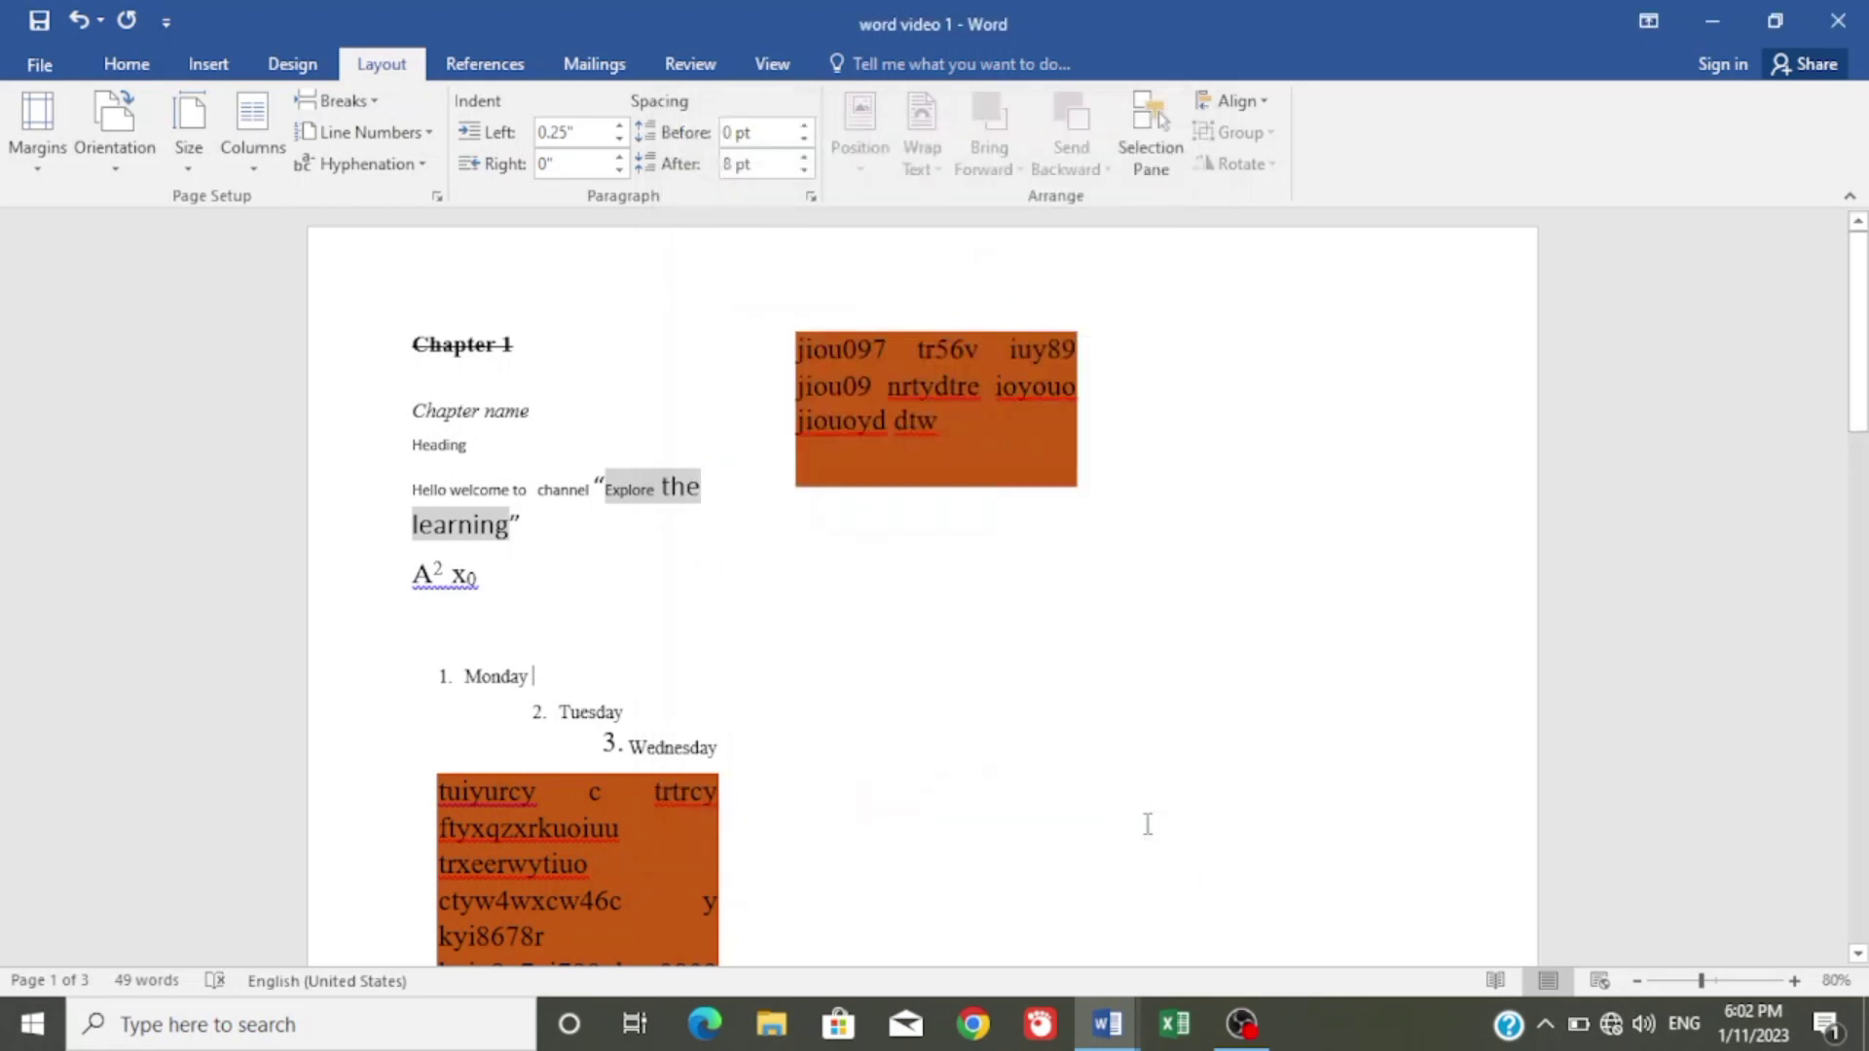
Open the first page's header area for editing and close it again.
left_click(646, 305)
double_click(647, 304)
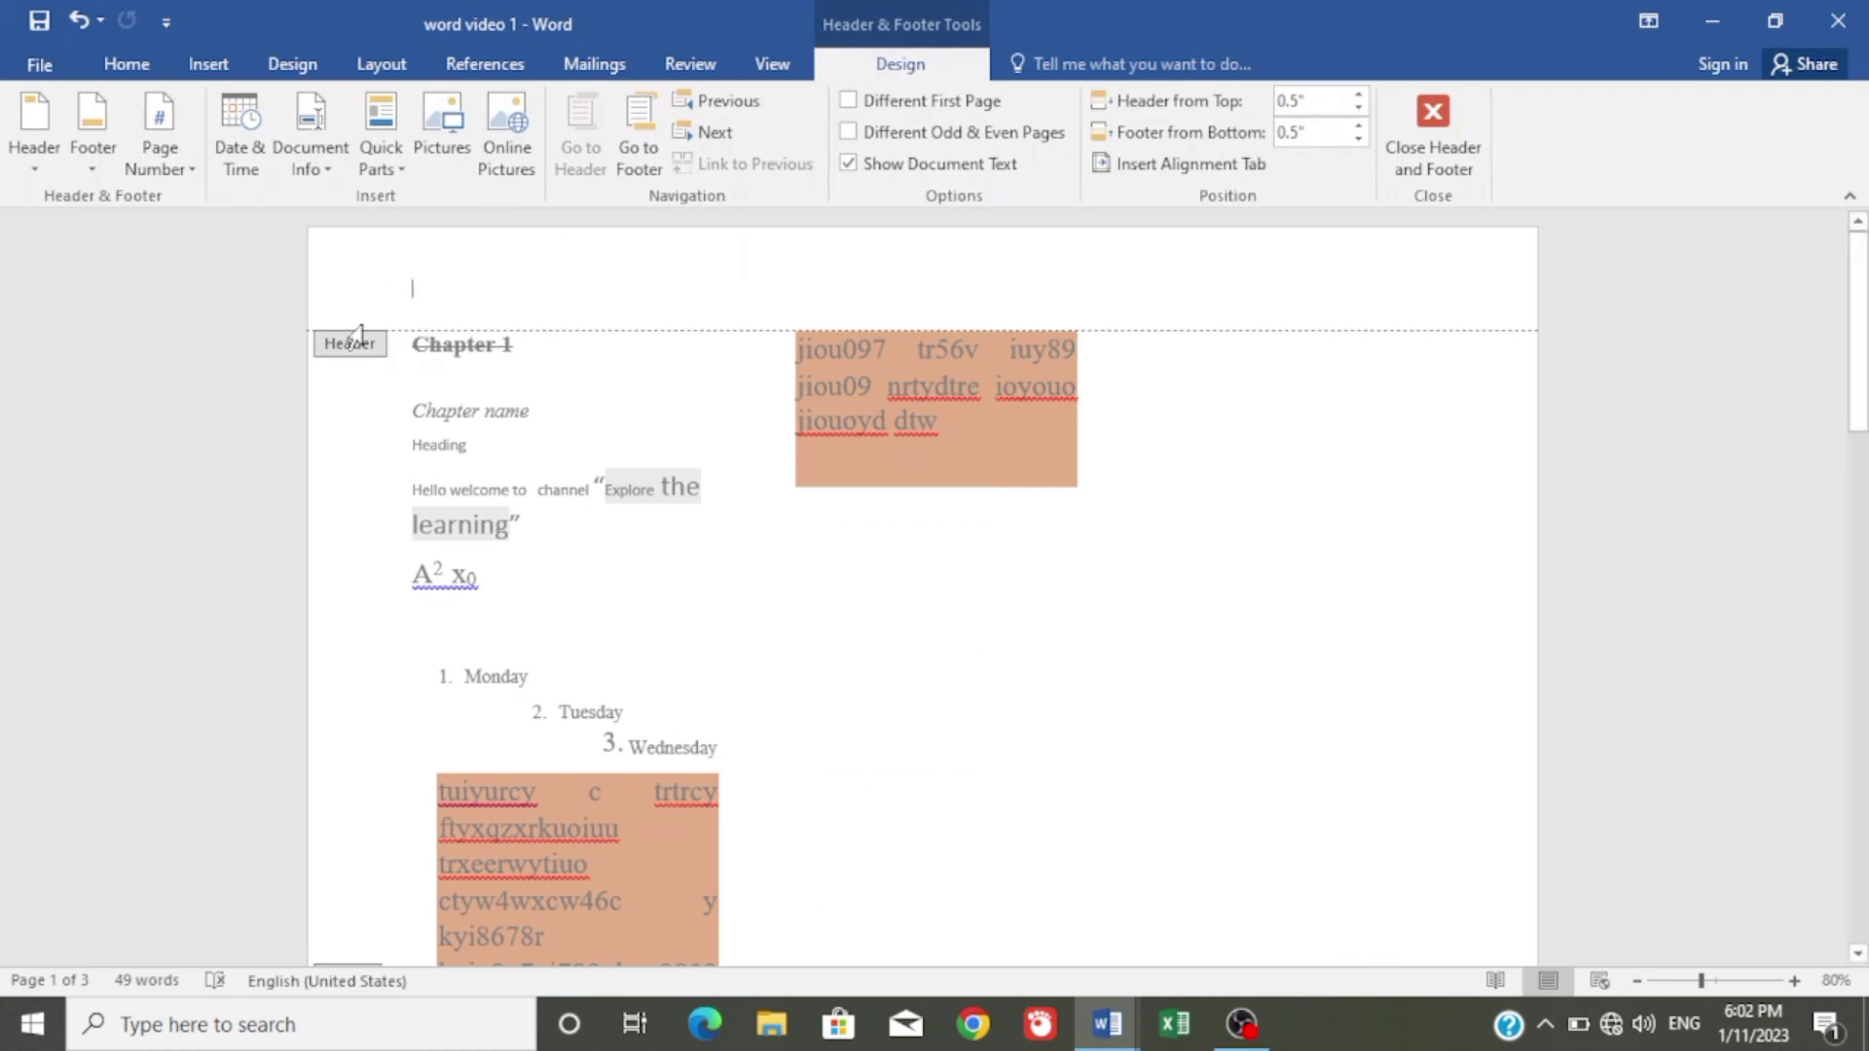
left_click(1440, 129)
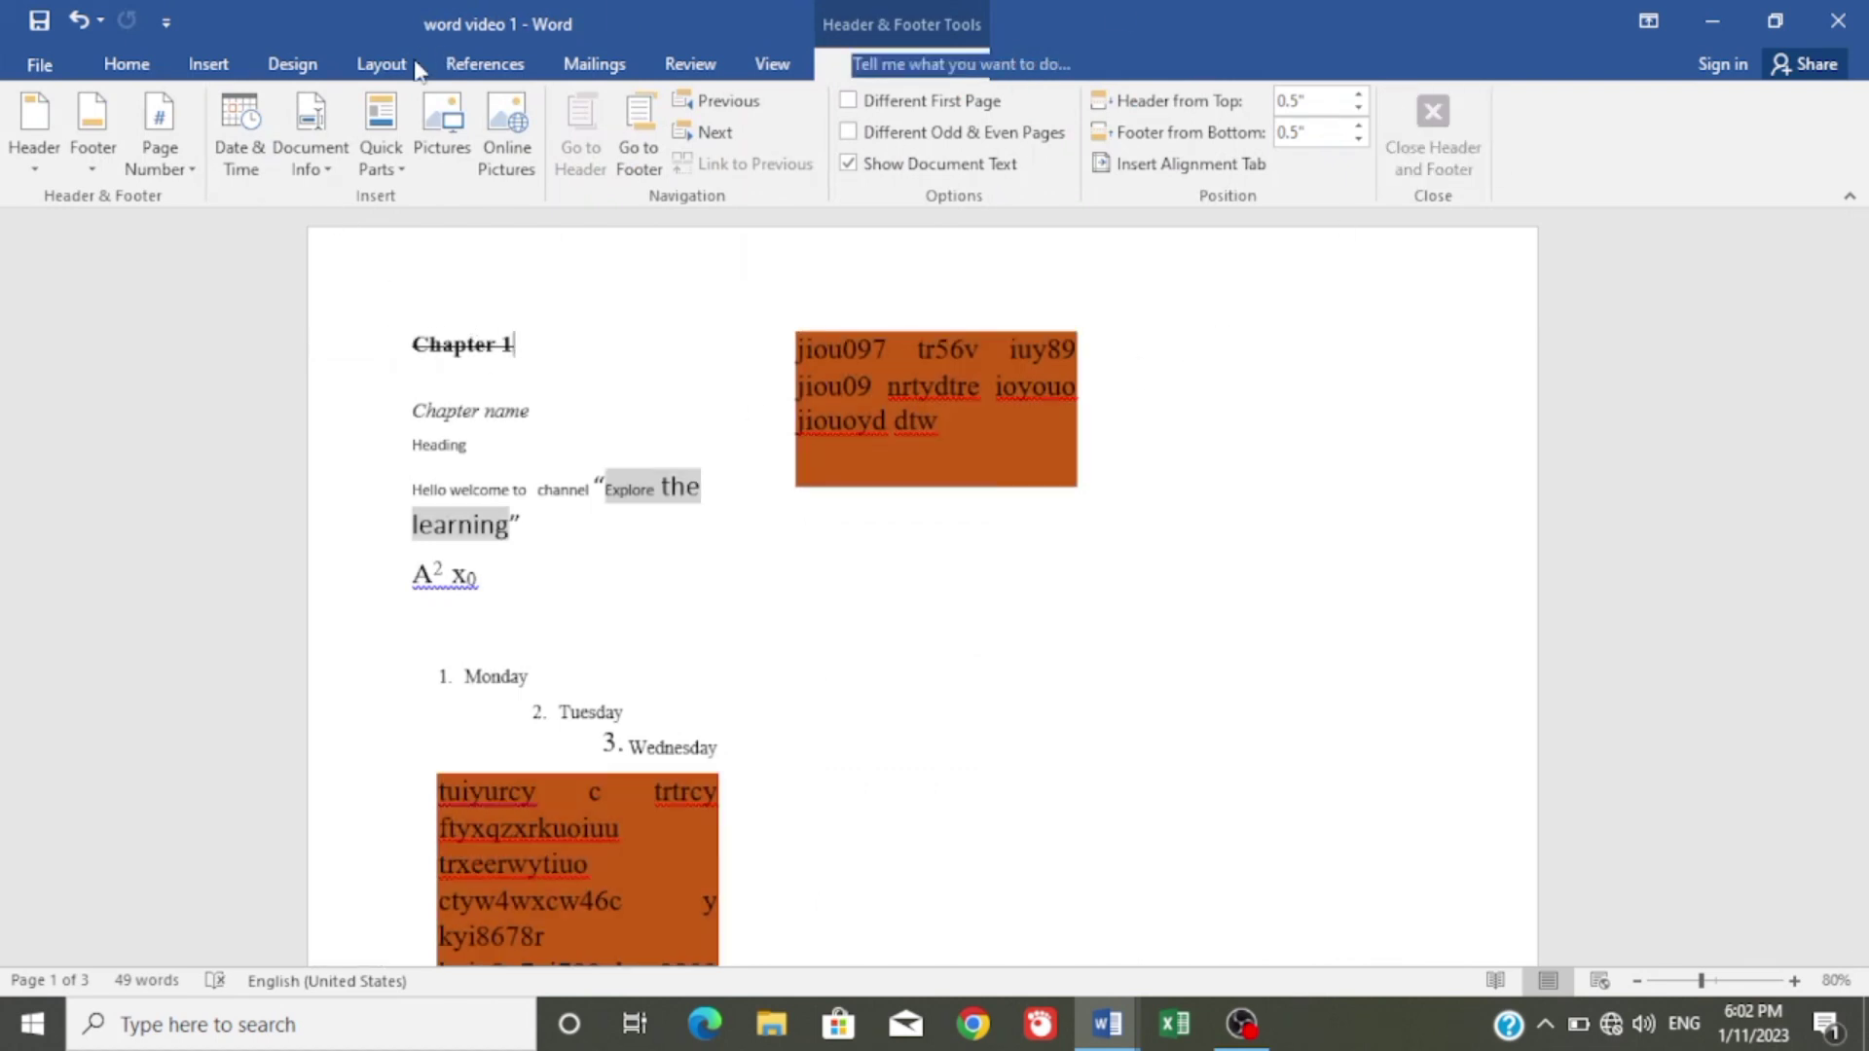
Insert the built-in Banded header into the document.
left_click(174, 64)
left_click(199, 64)
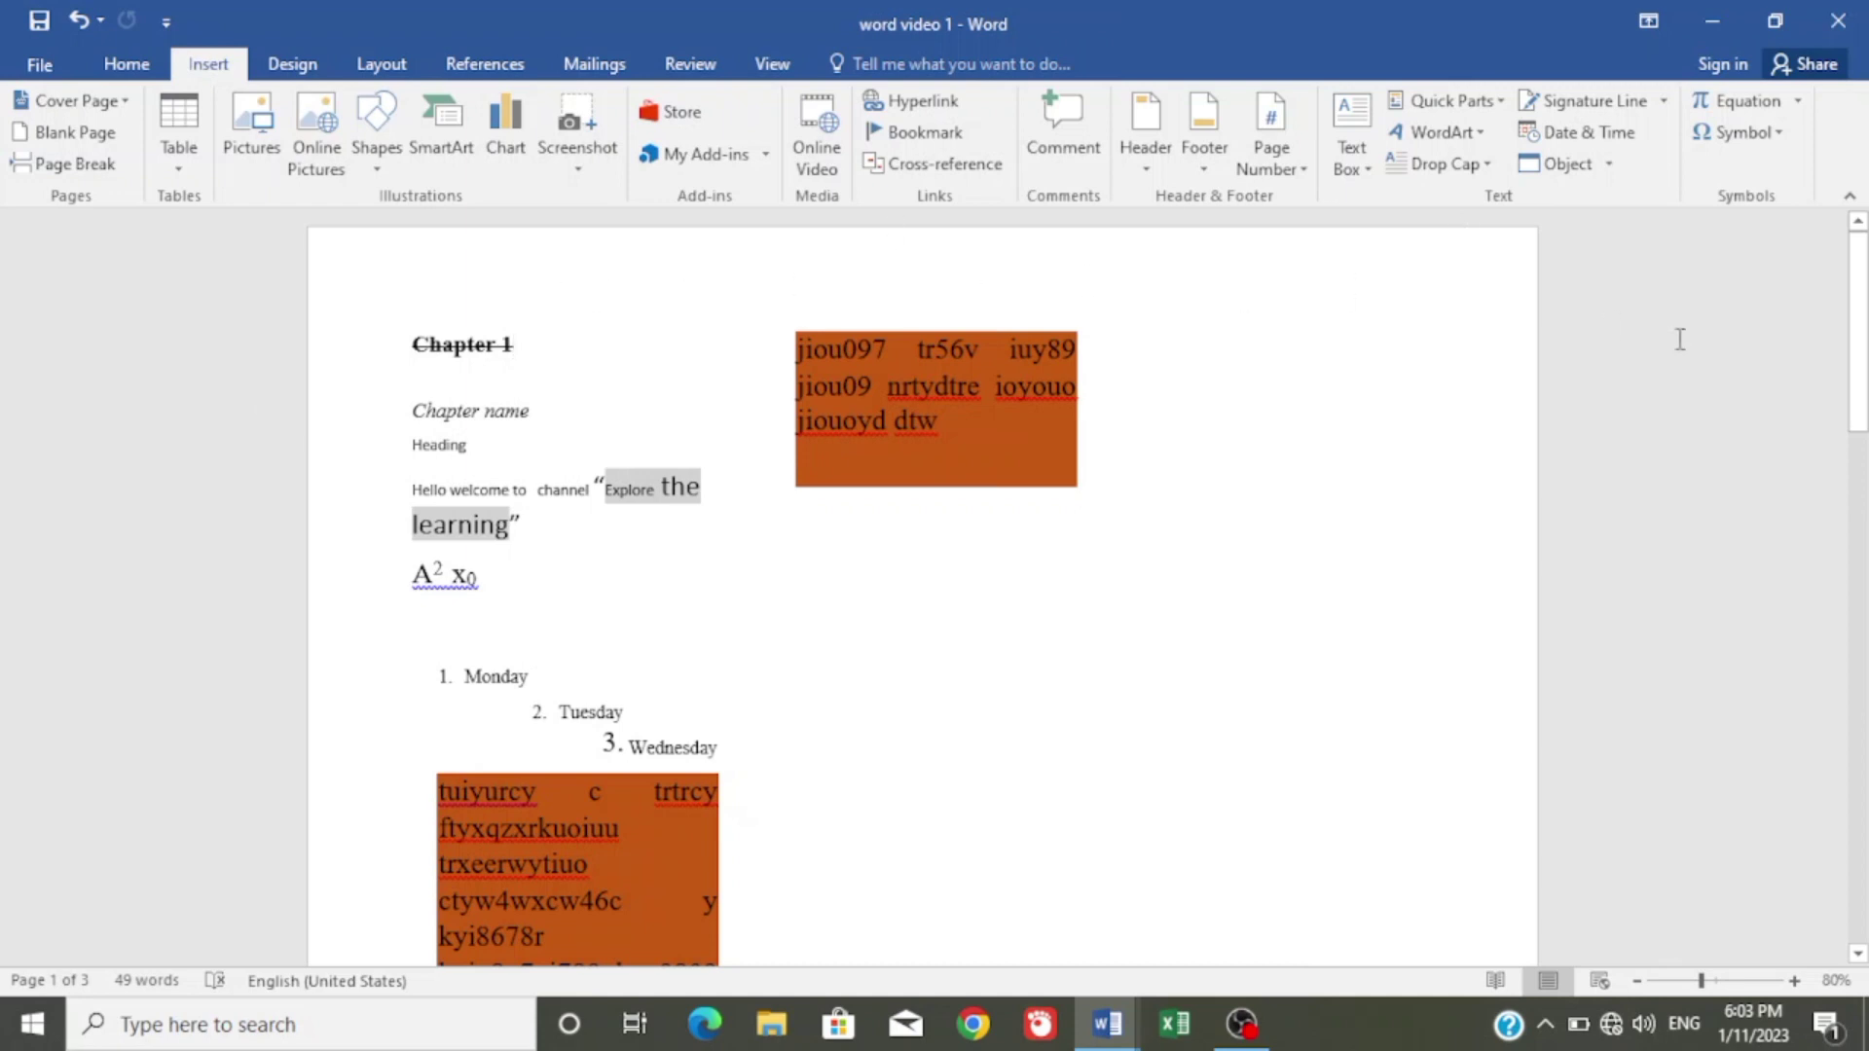
left_click_drag(1857, 333, 1857, 722)
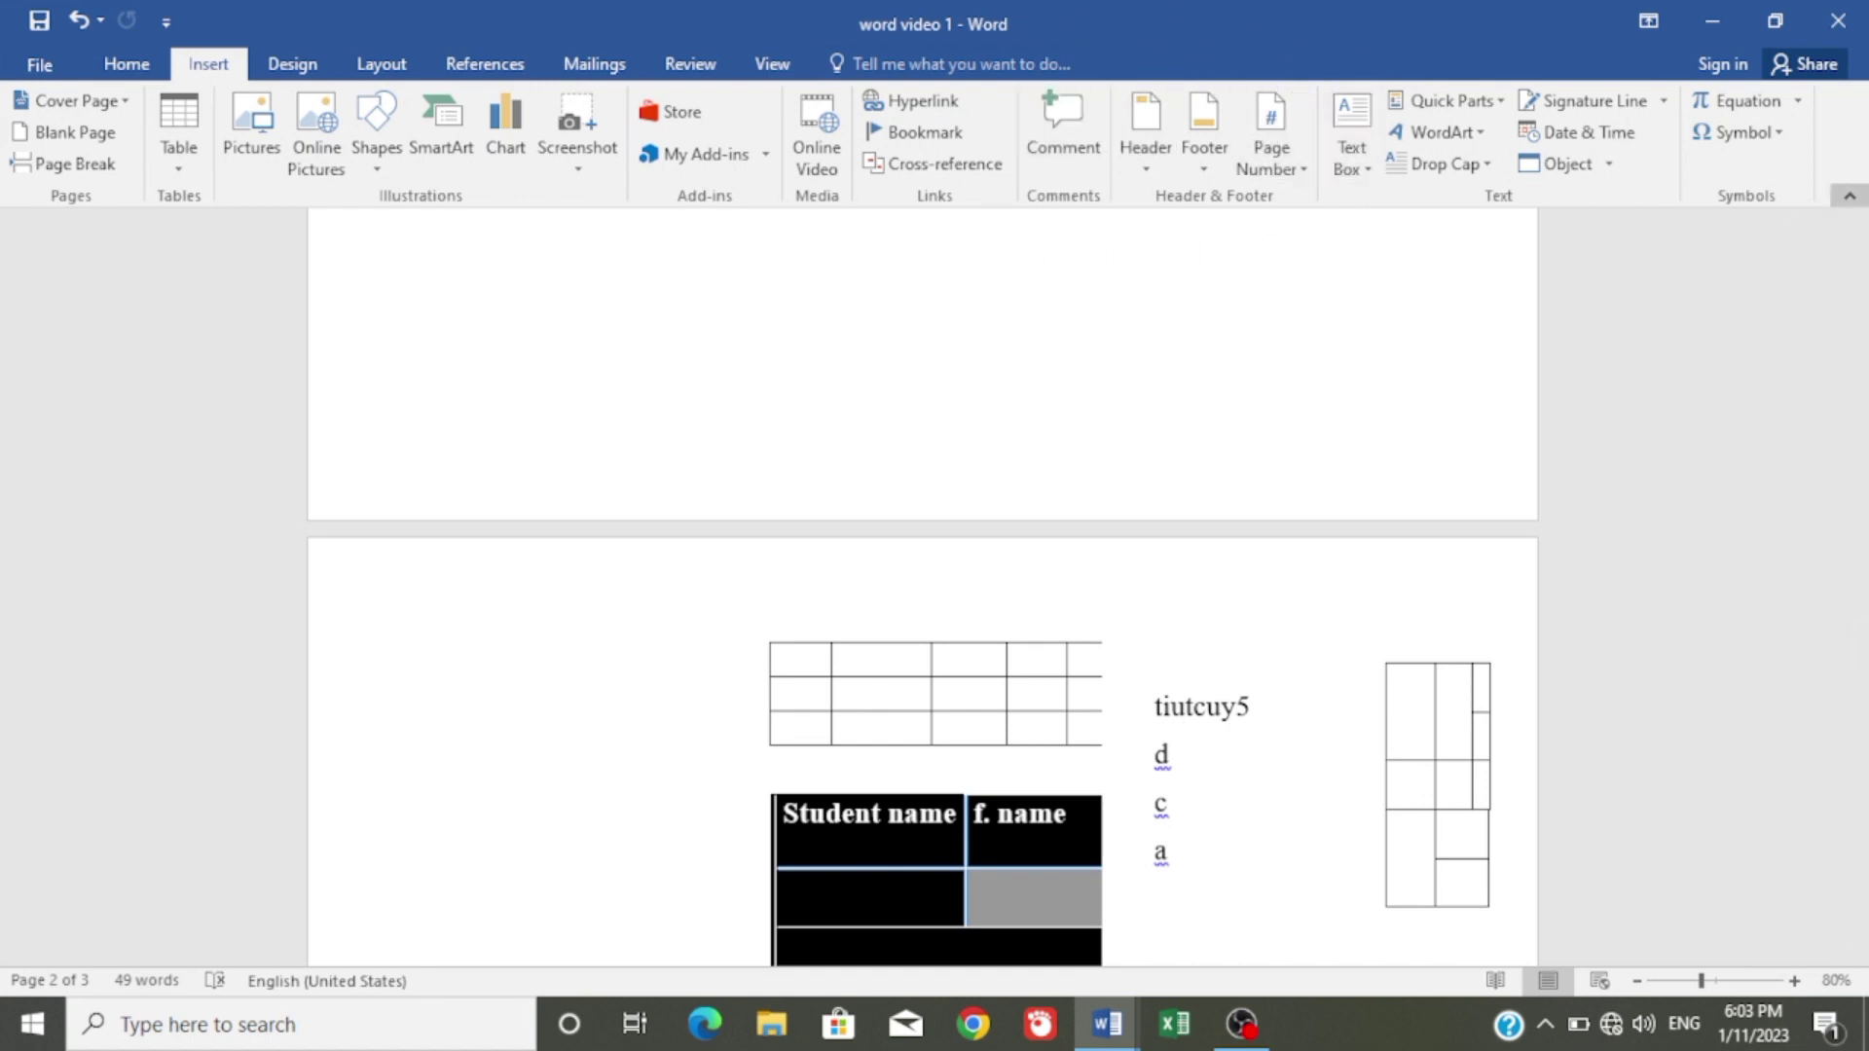
left_click_drag(1860, 681, 1860, 296)
scroll(923, 587, "up", 1)
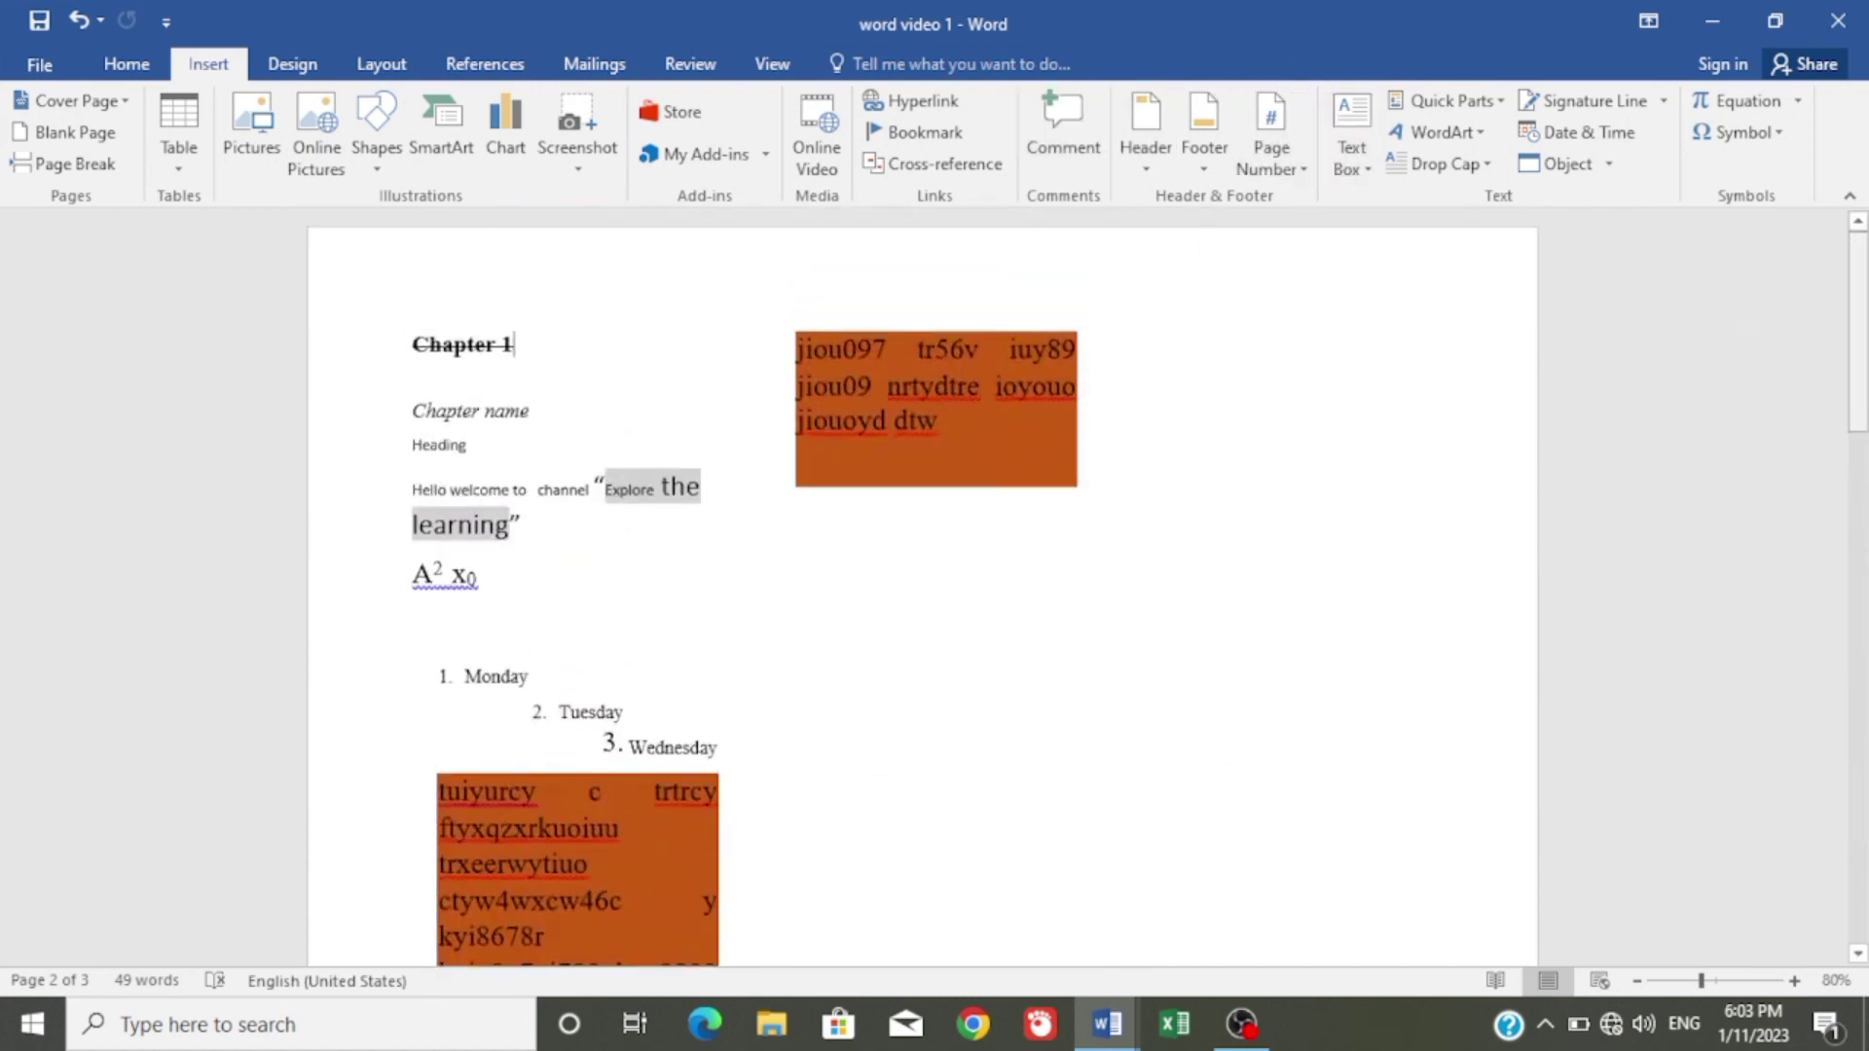
left_click(1128, 148)
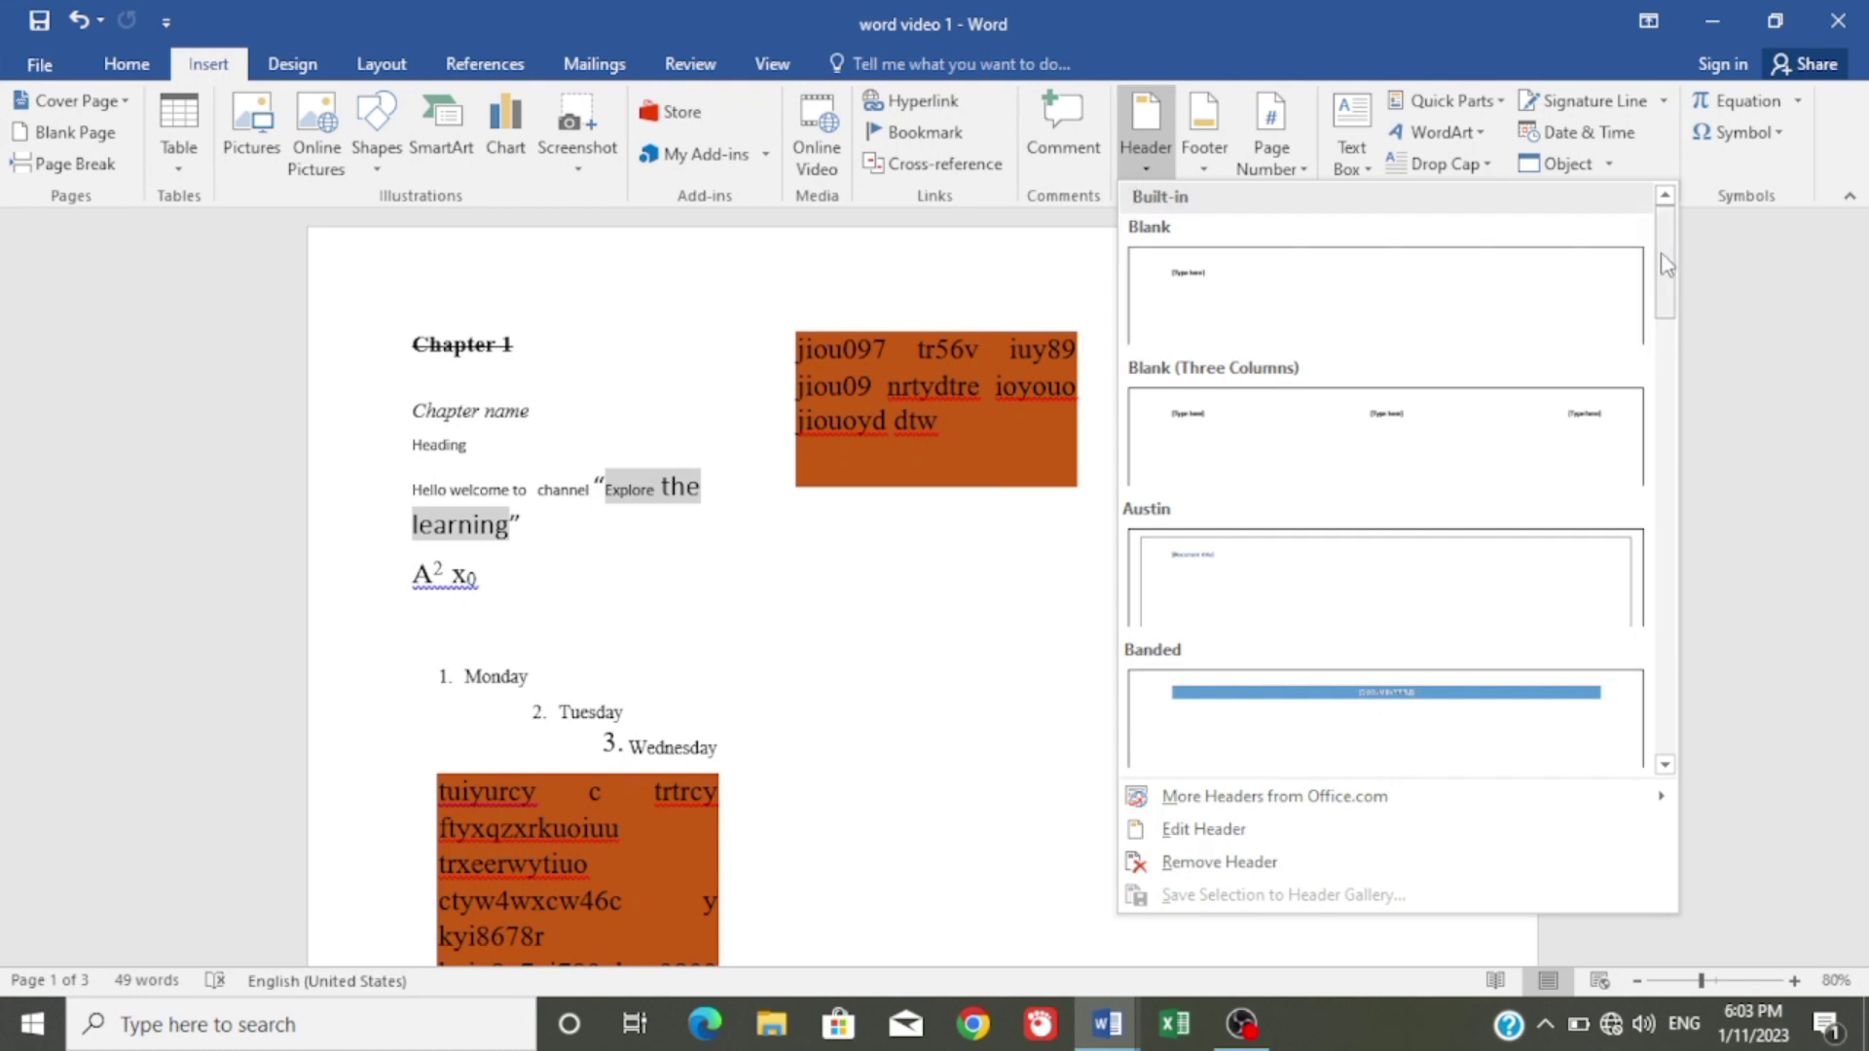
left_click_drag(1667, 265, 1645, 342)
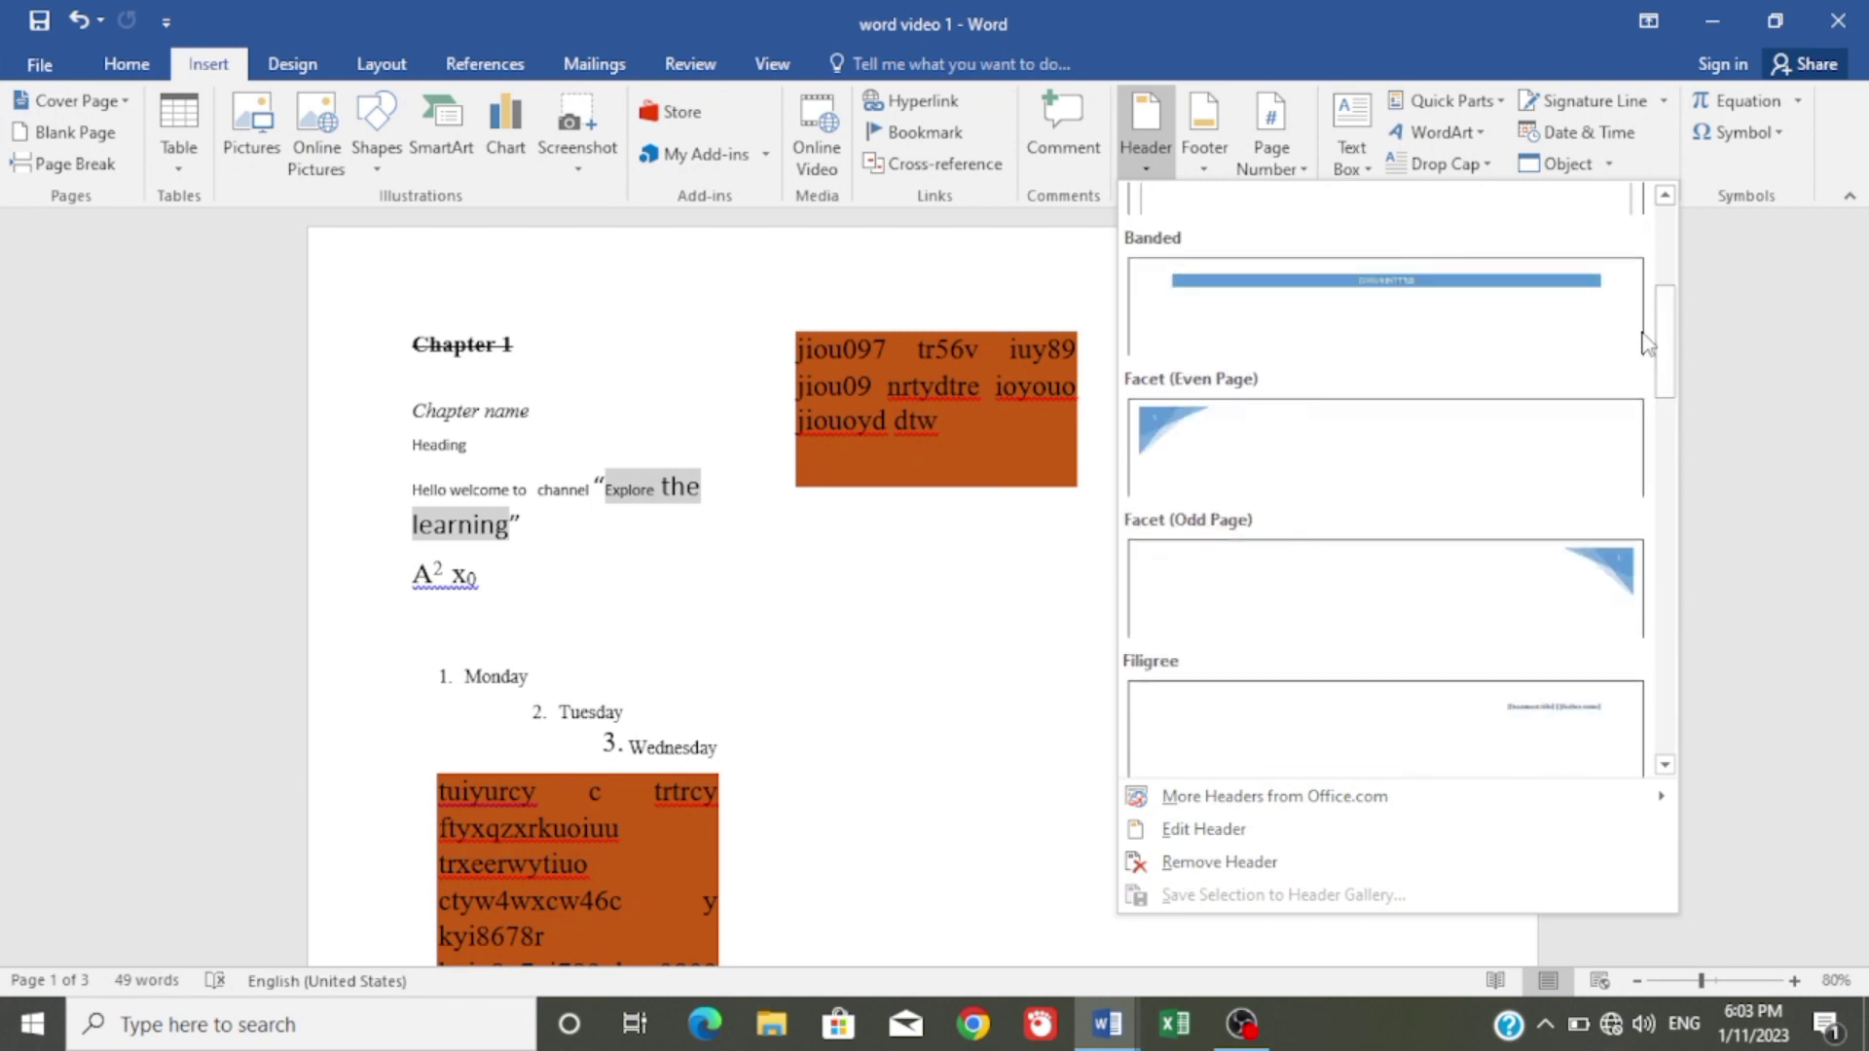
left_click(1407, 367)
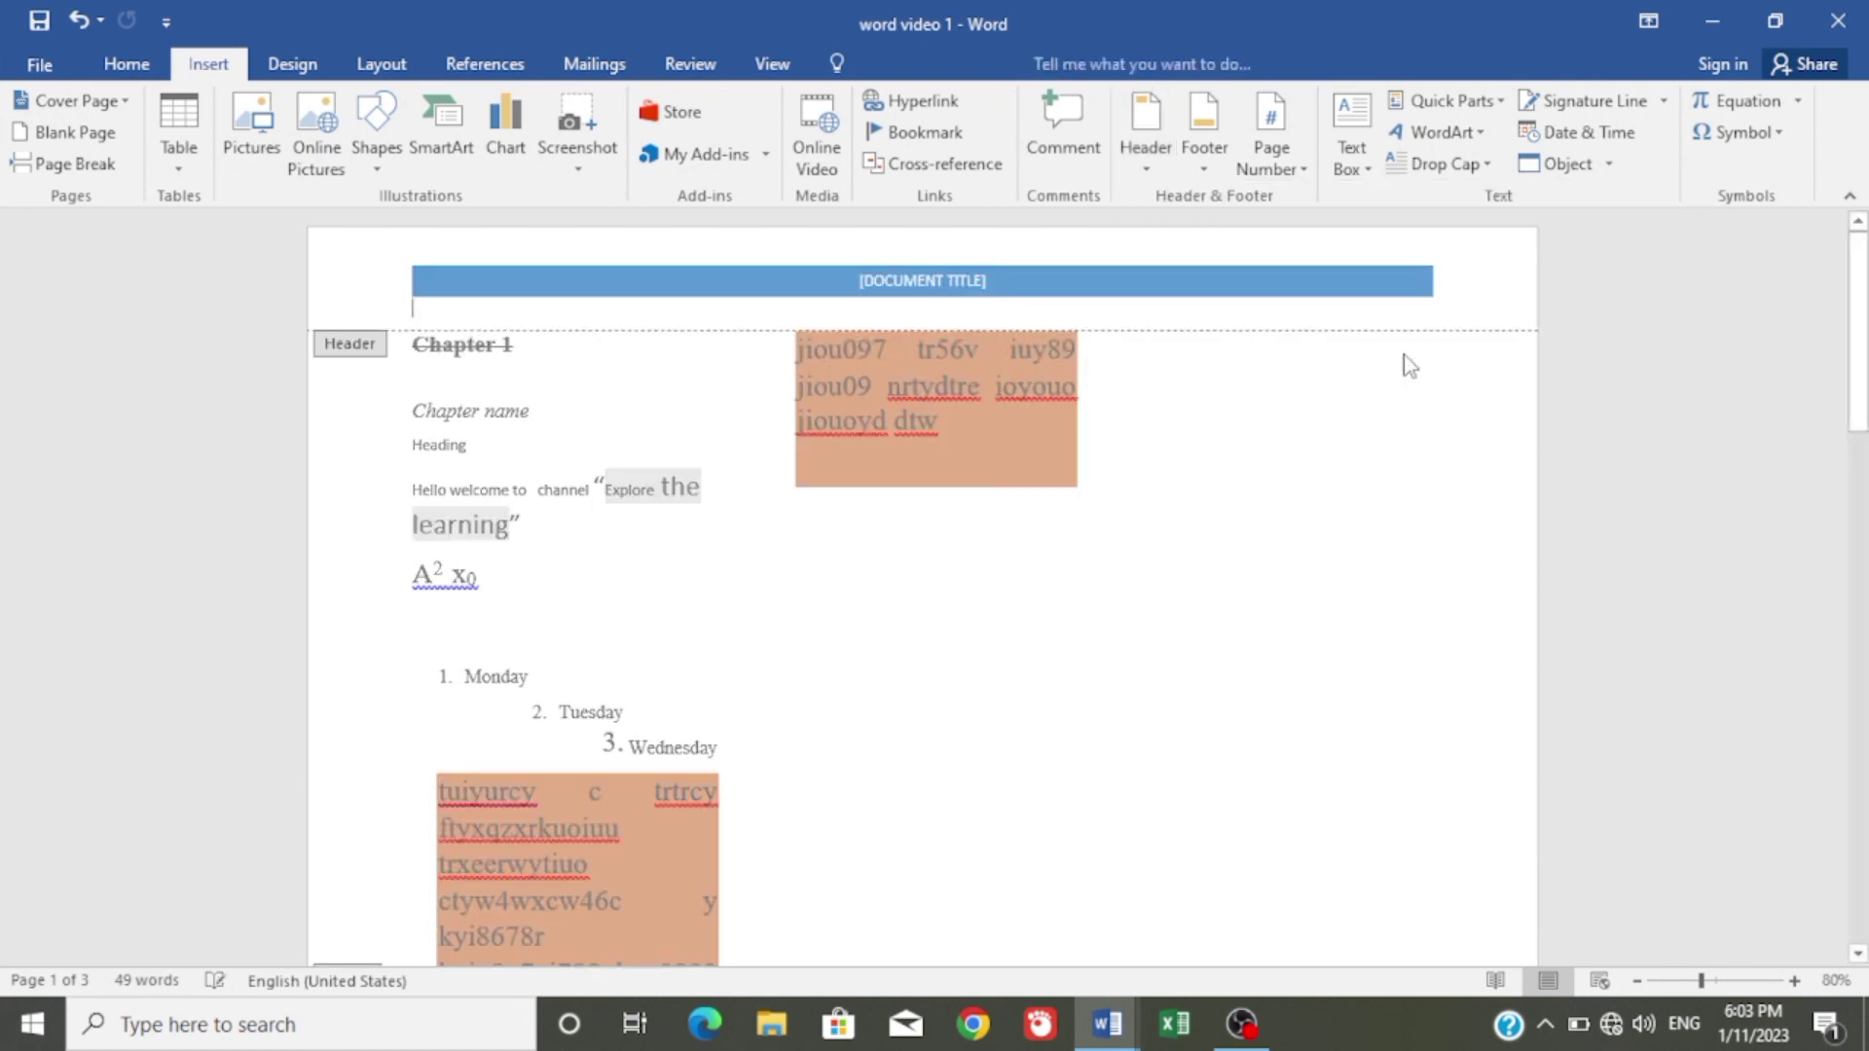
Delete the blue document title banner from the header and close header editing.
left_click(1029, 284)
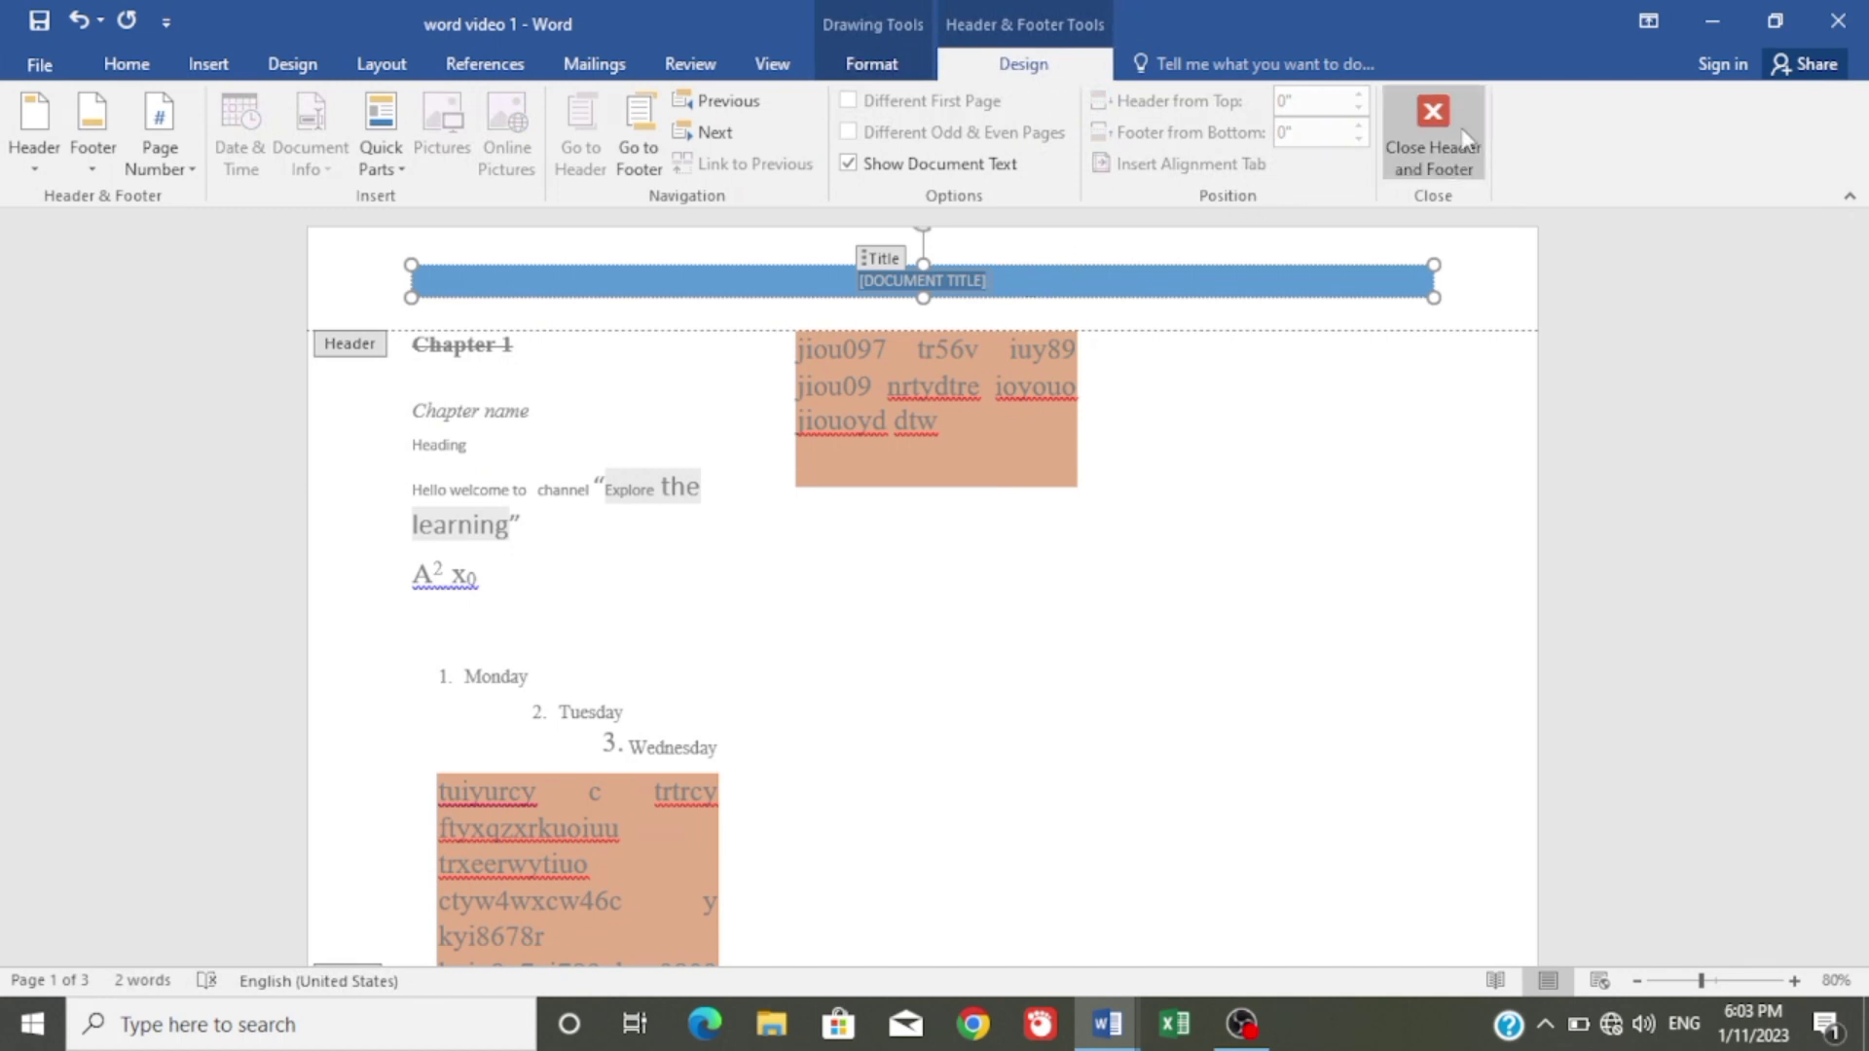
left_click(1236, 297)
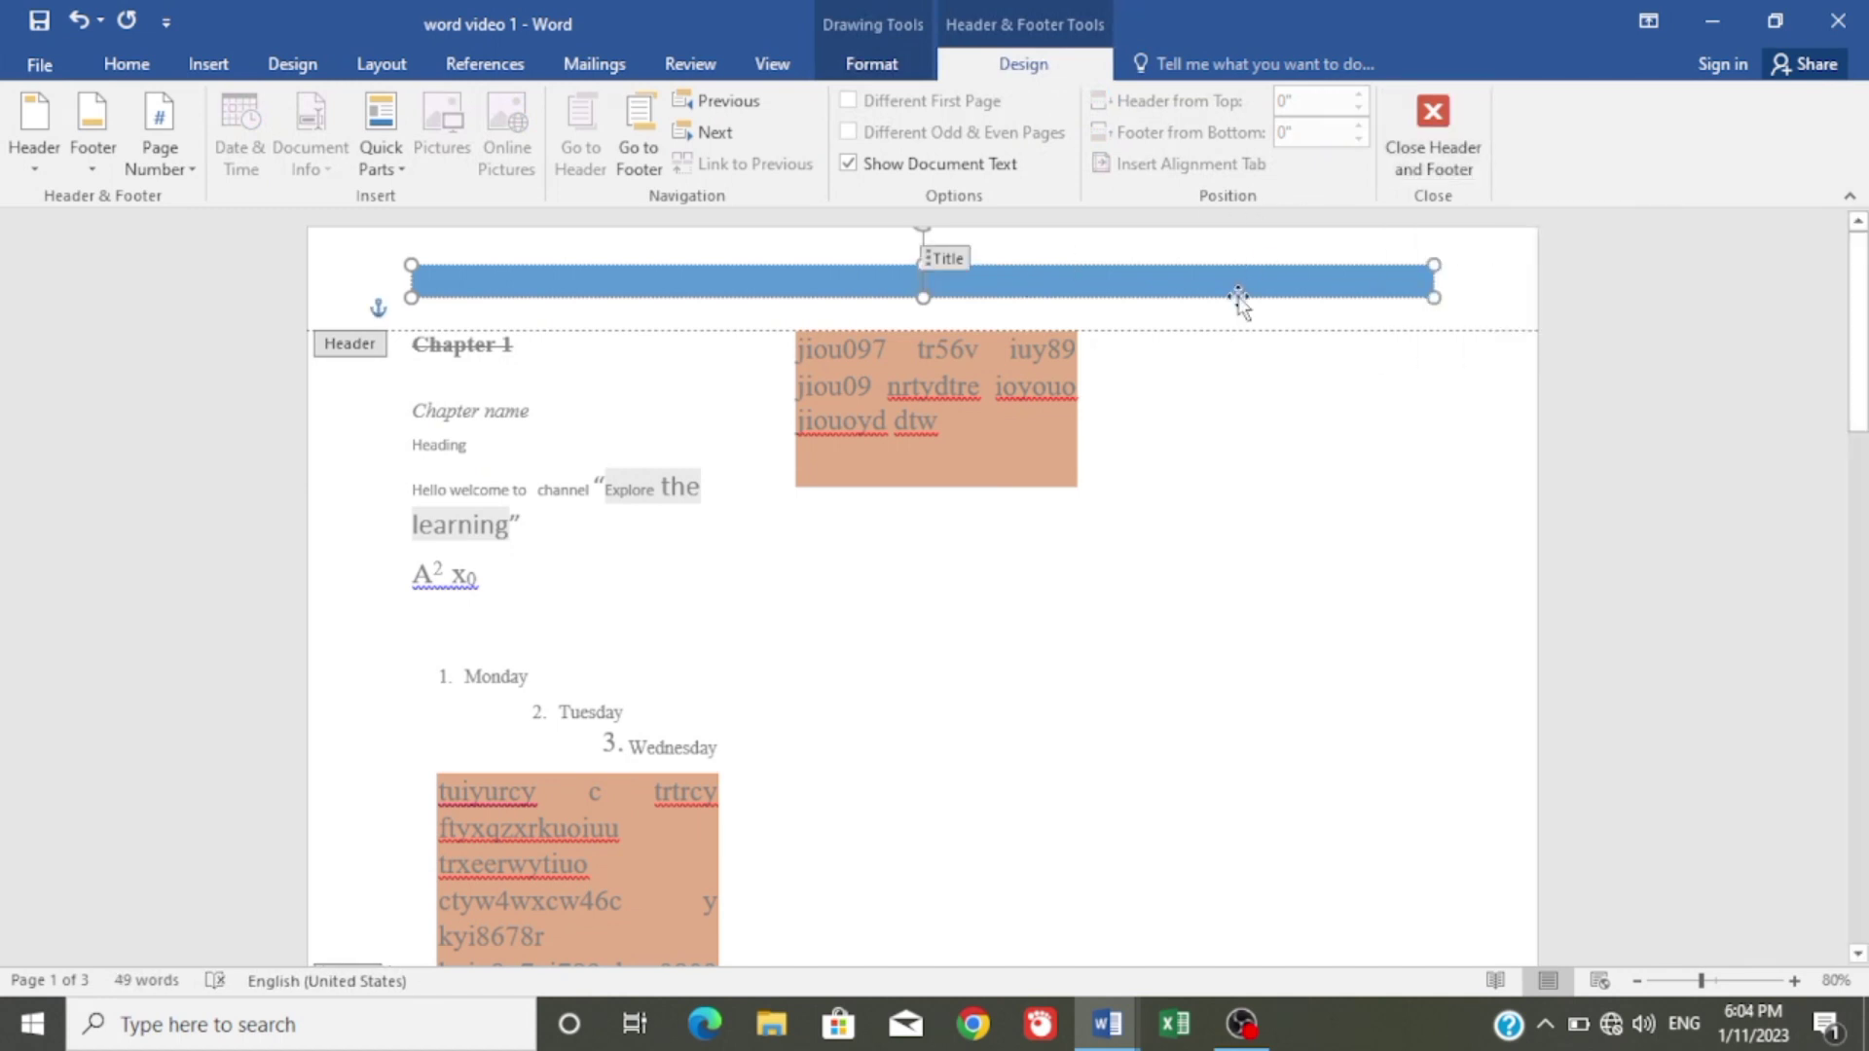
key("Delete")
left_click(1433, 131)
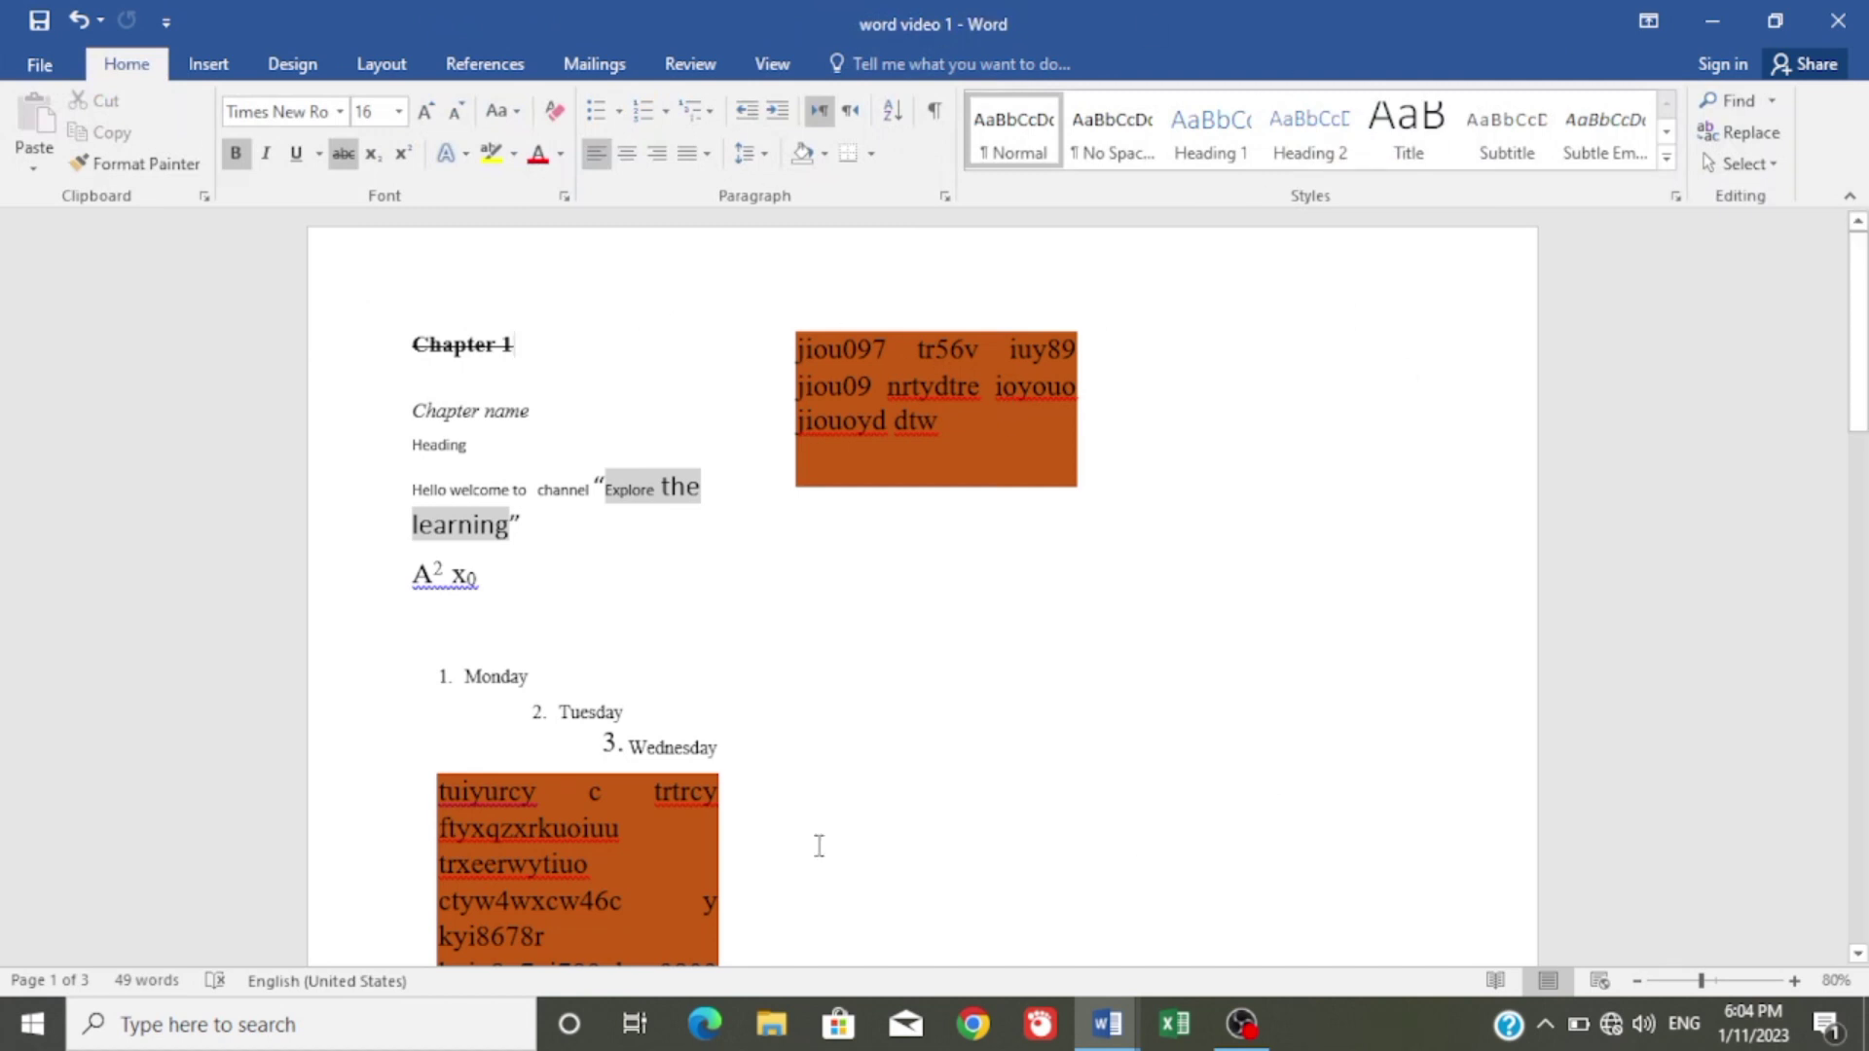
Reopen the page header for editing and turn on different headers and footers for odd and even pages.
double_click(644, 264)
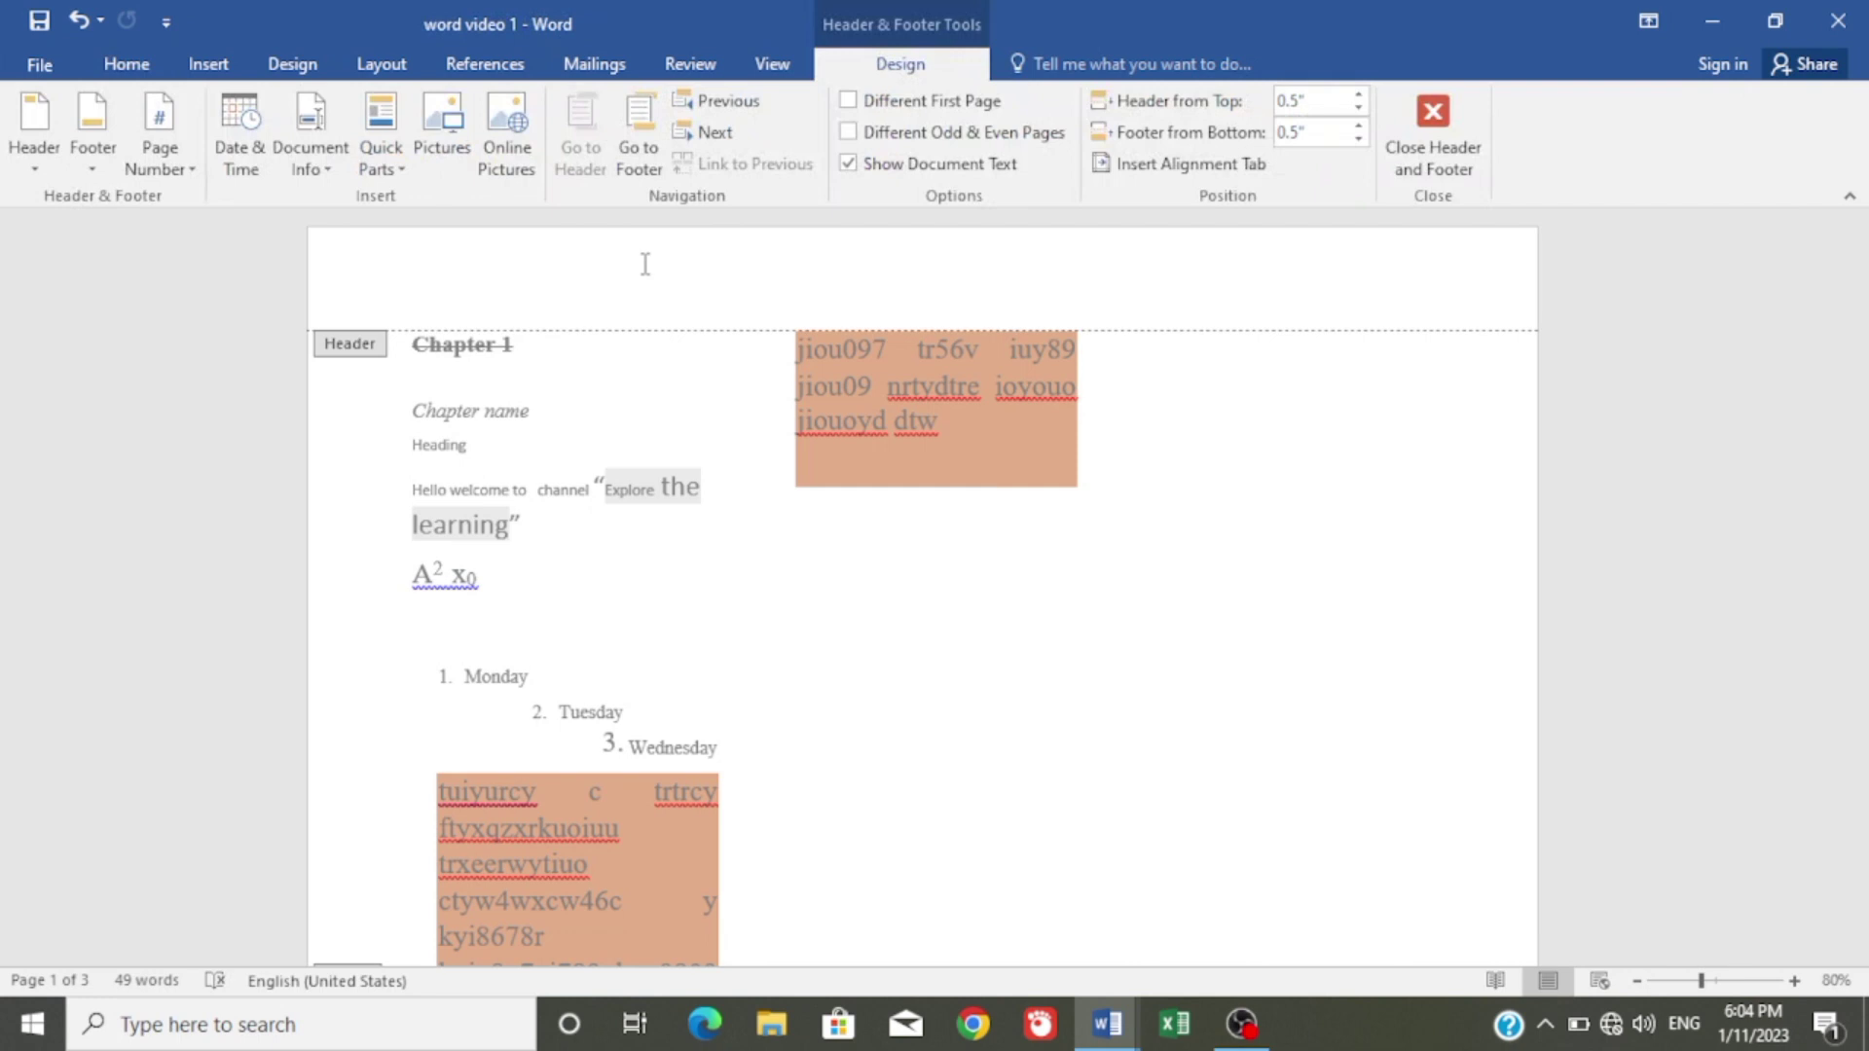
mouse_move(1862, 321)
left_mouse_down()
mouse_move(1861, 769)
mouse_move(1861, 310)
left_mouse_up()
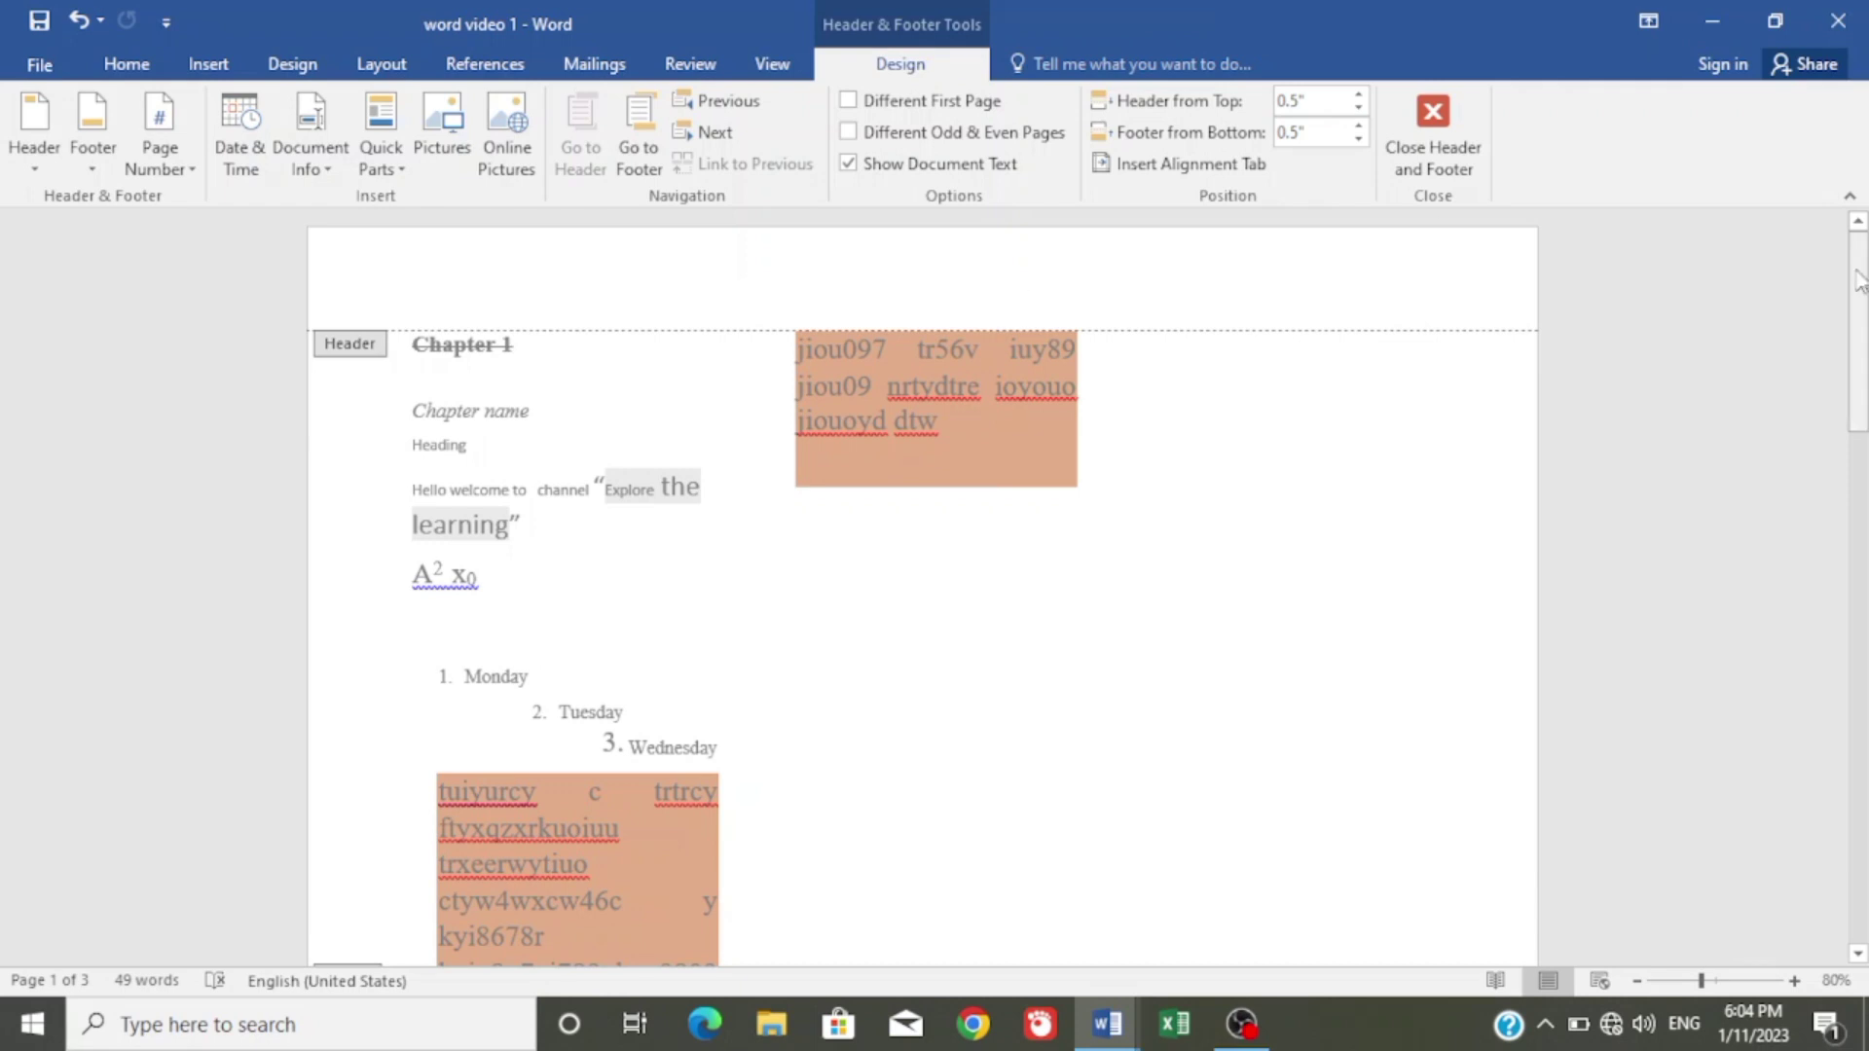
left_click_drag(1862, 286, 1862, 487)
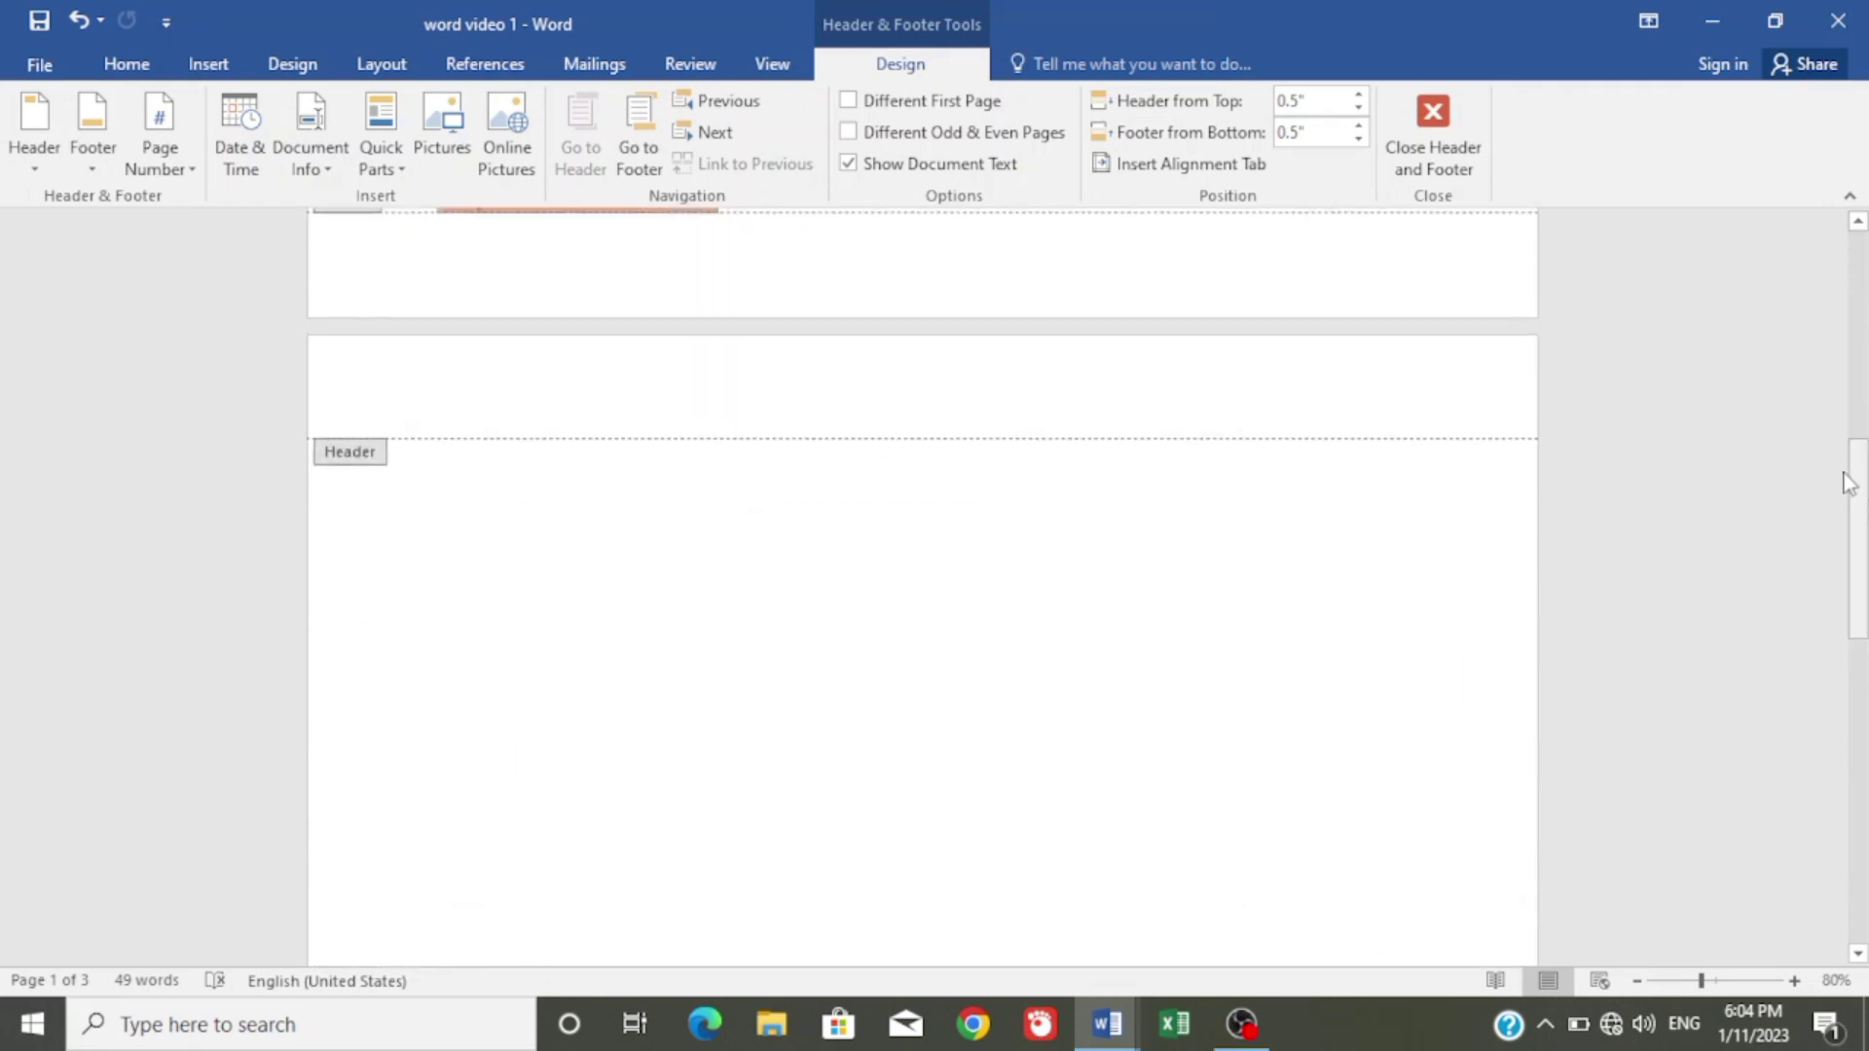
scroll(923, 587, "up", 9)
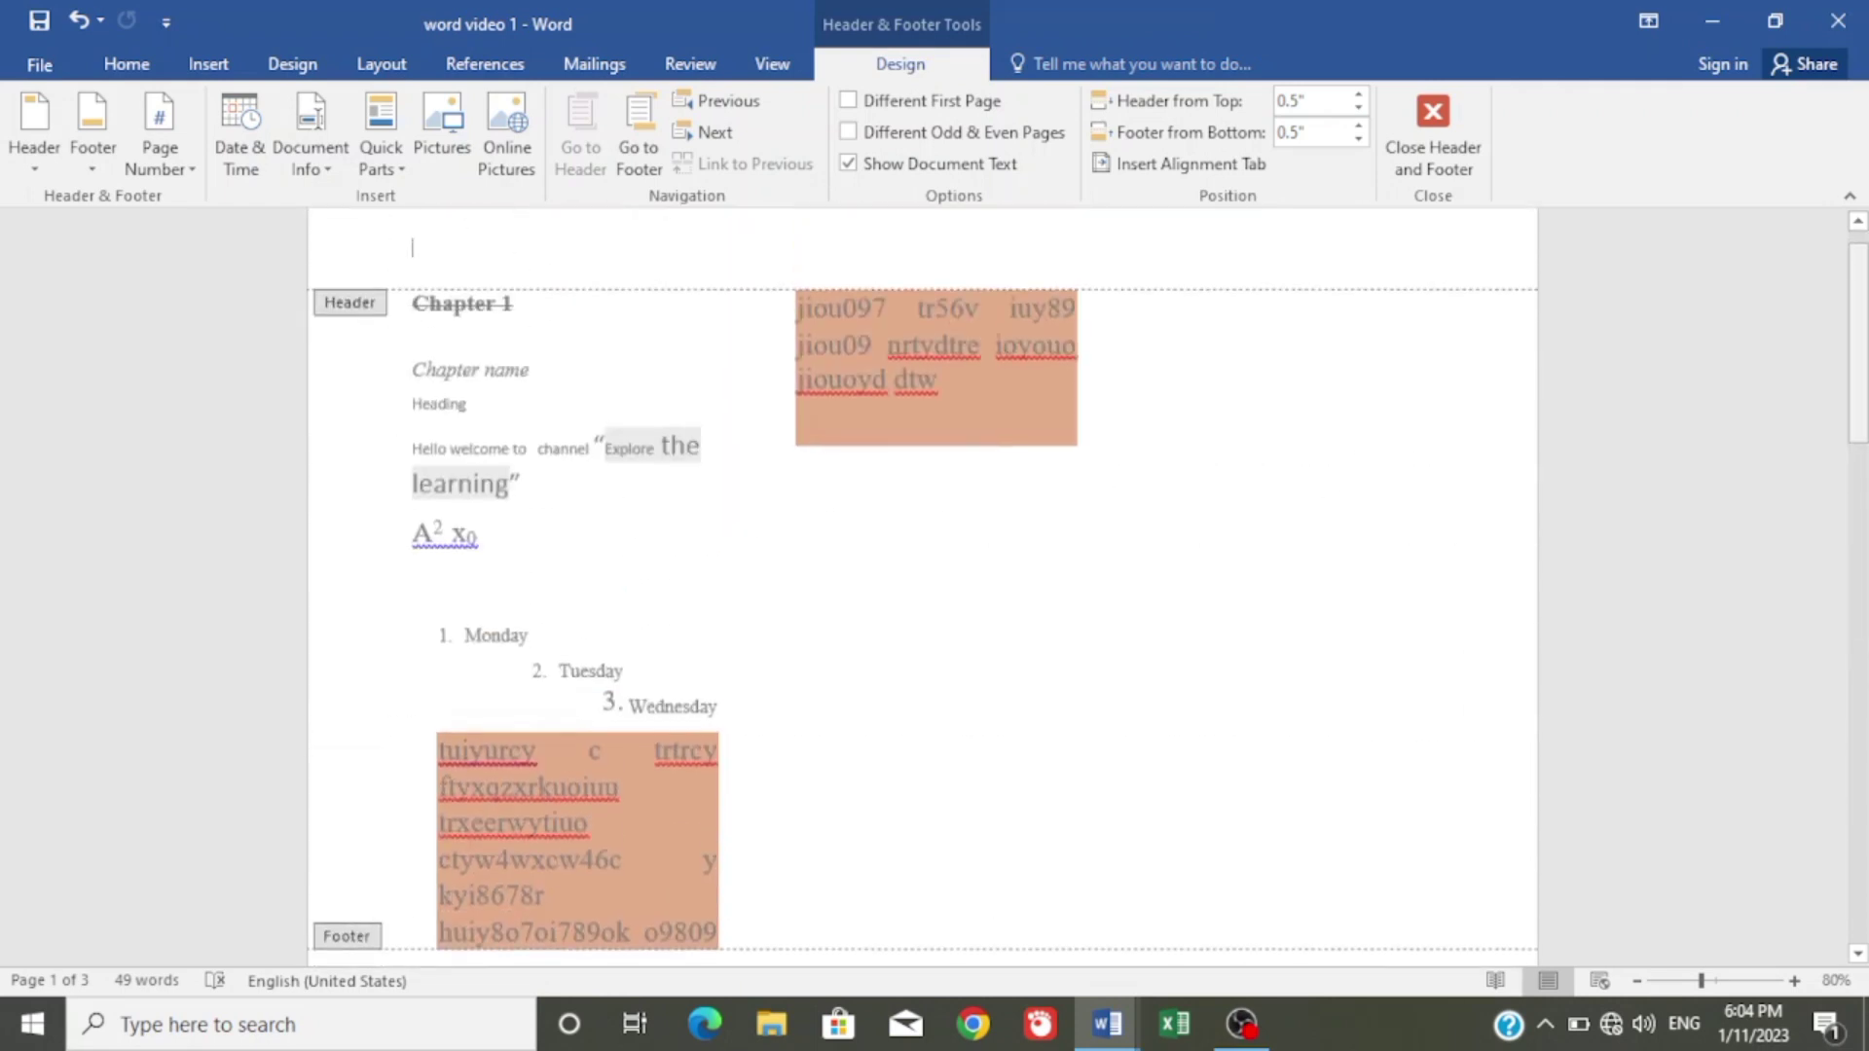
left_click_drag(1859, 382, 1860, 574)
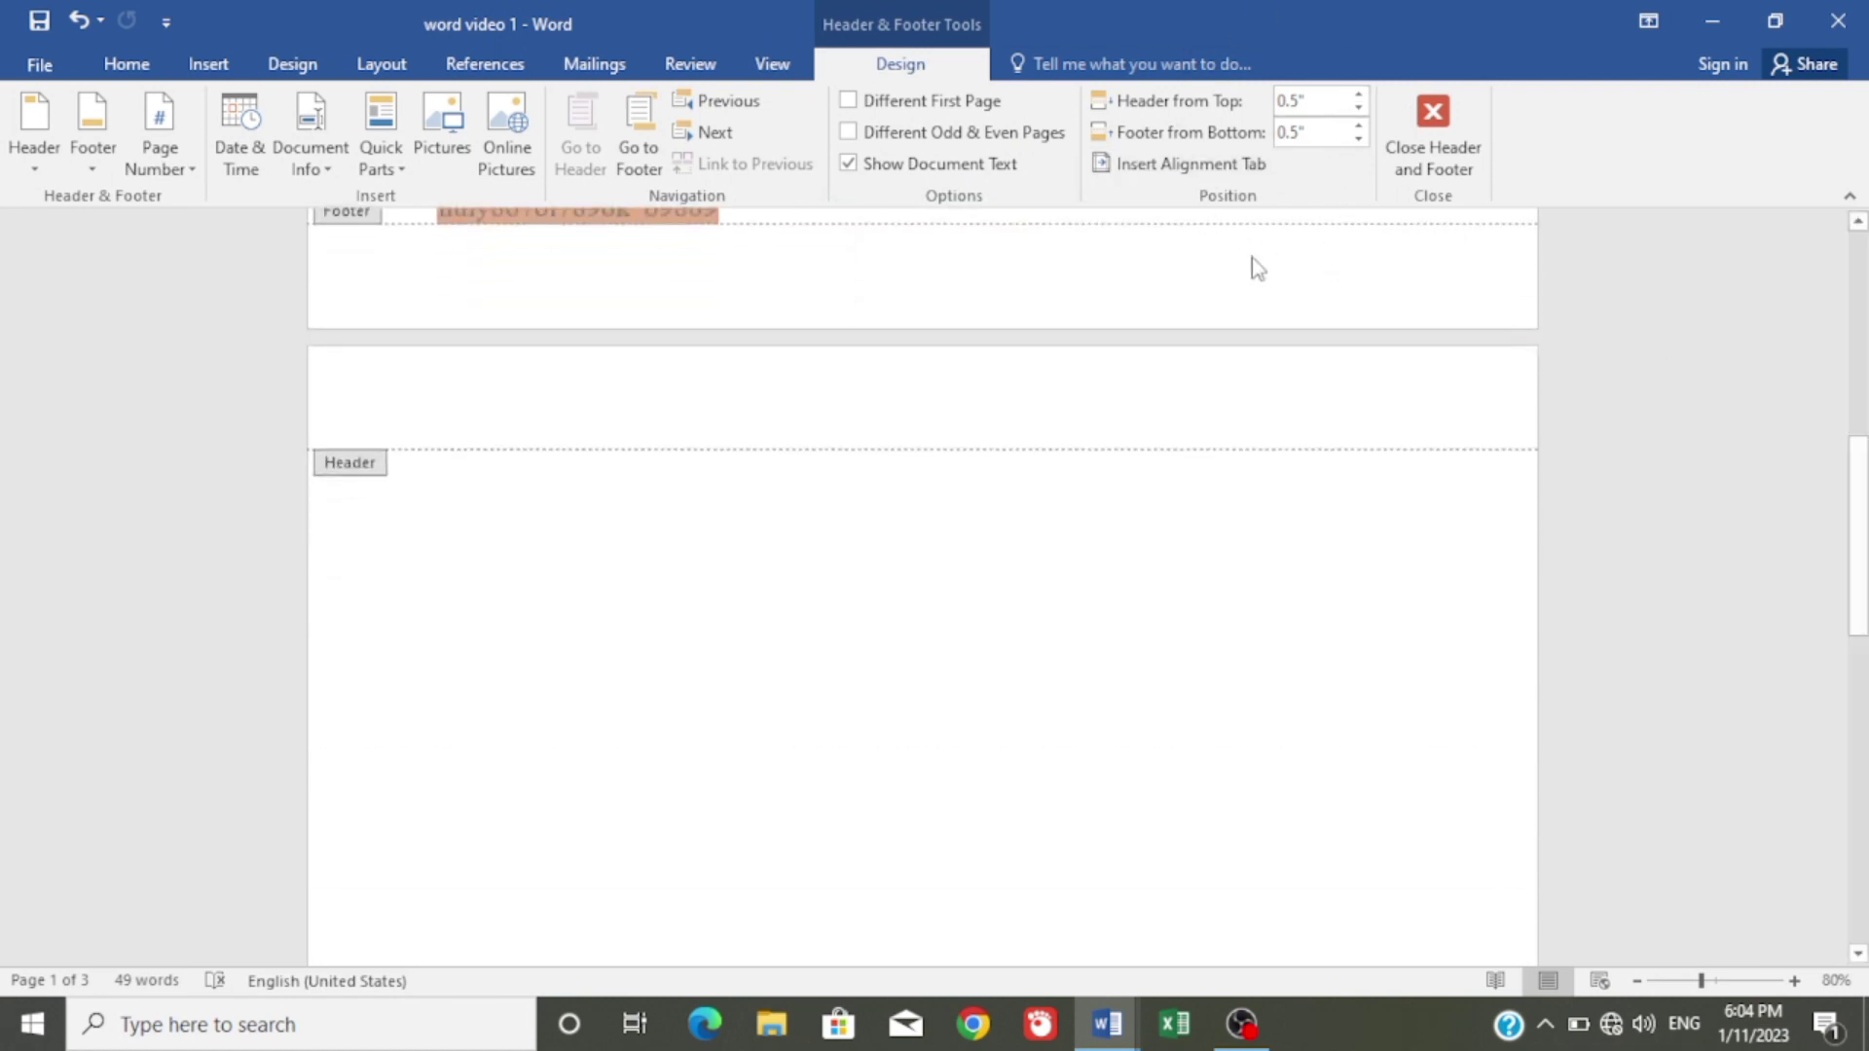
left_click(944, 143)
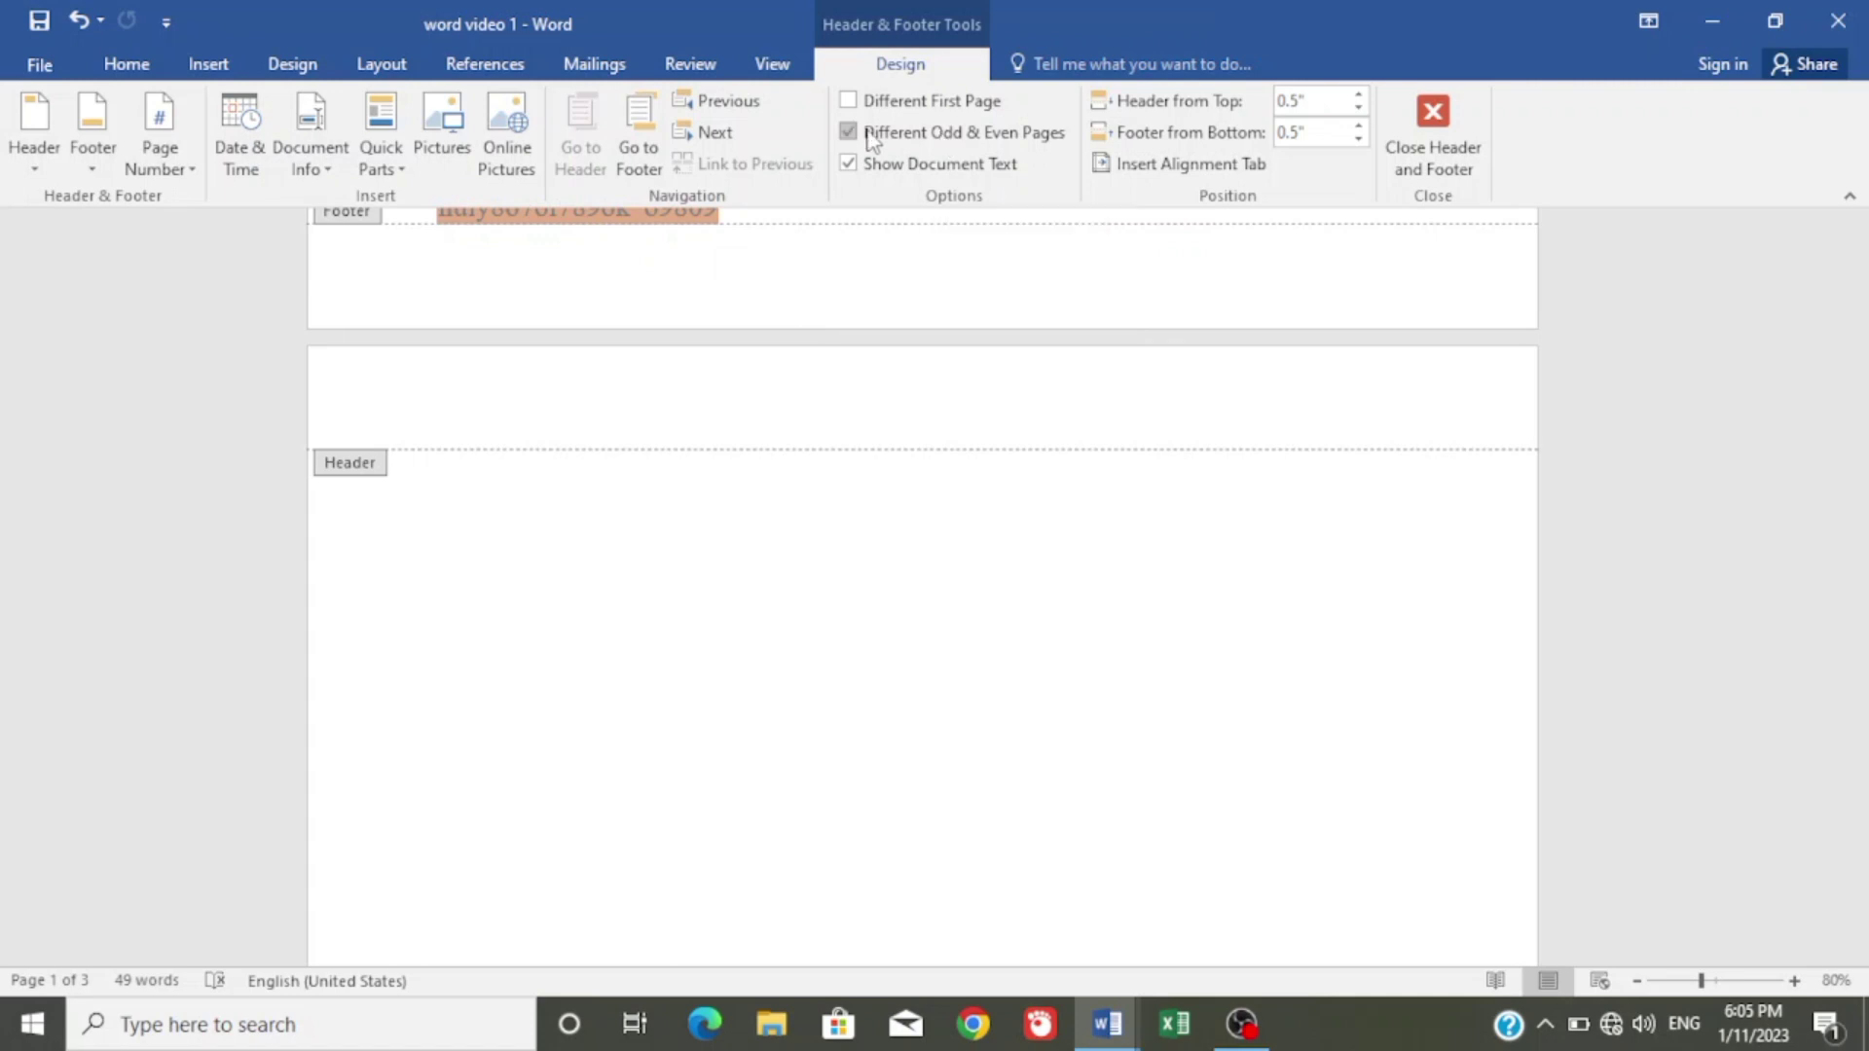
left_click(862, 134)
left_click(850, 130)
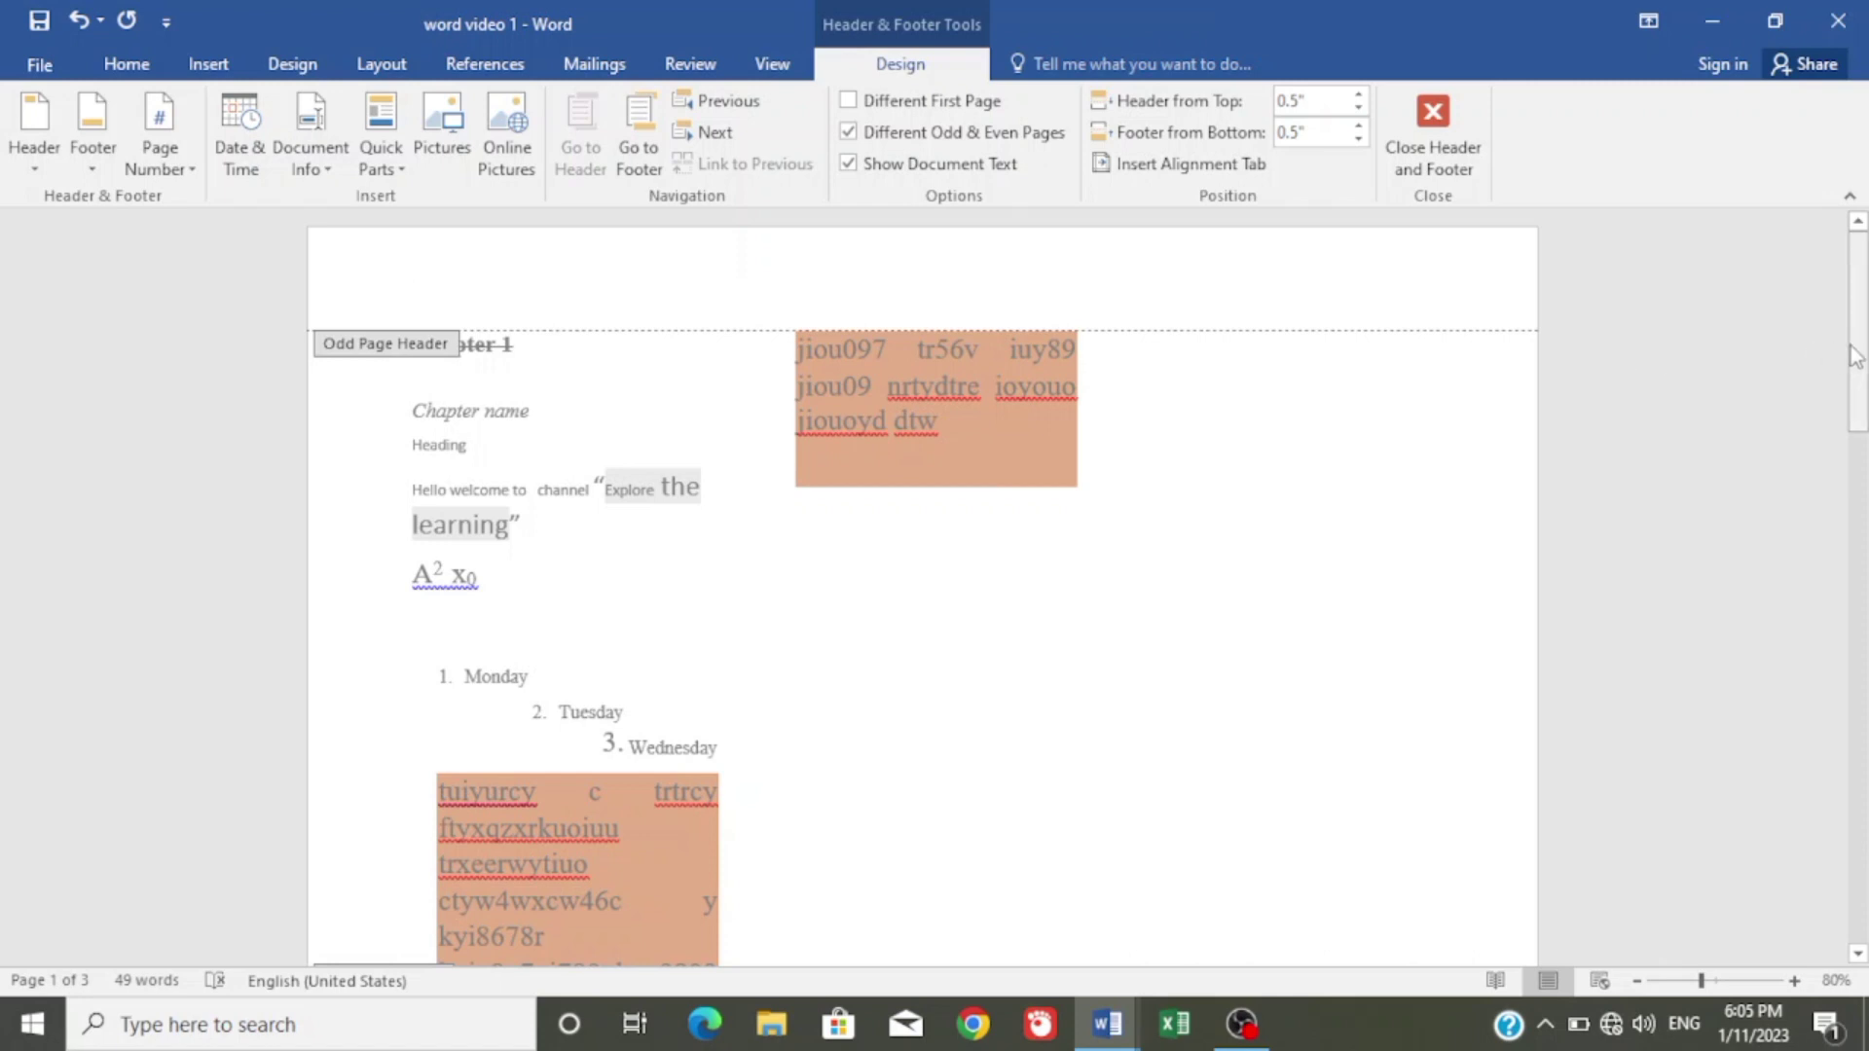
Enter "hi" in the odd page header and check the headers on the following pages.
type("hi")
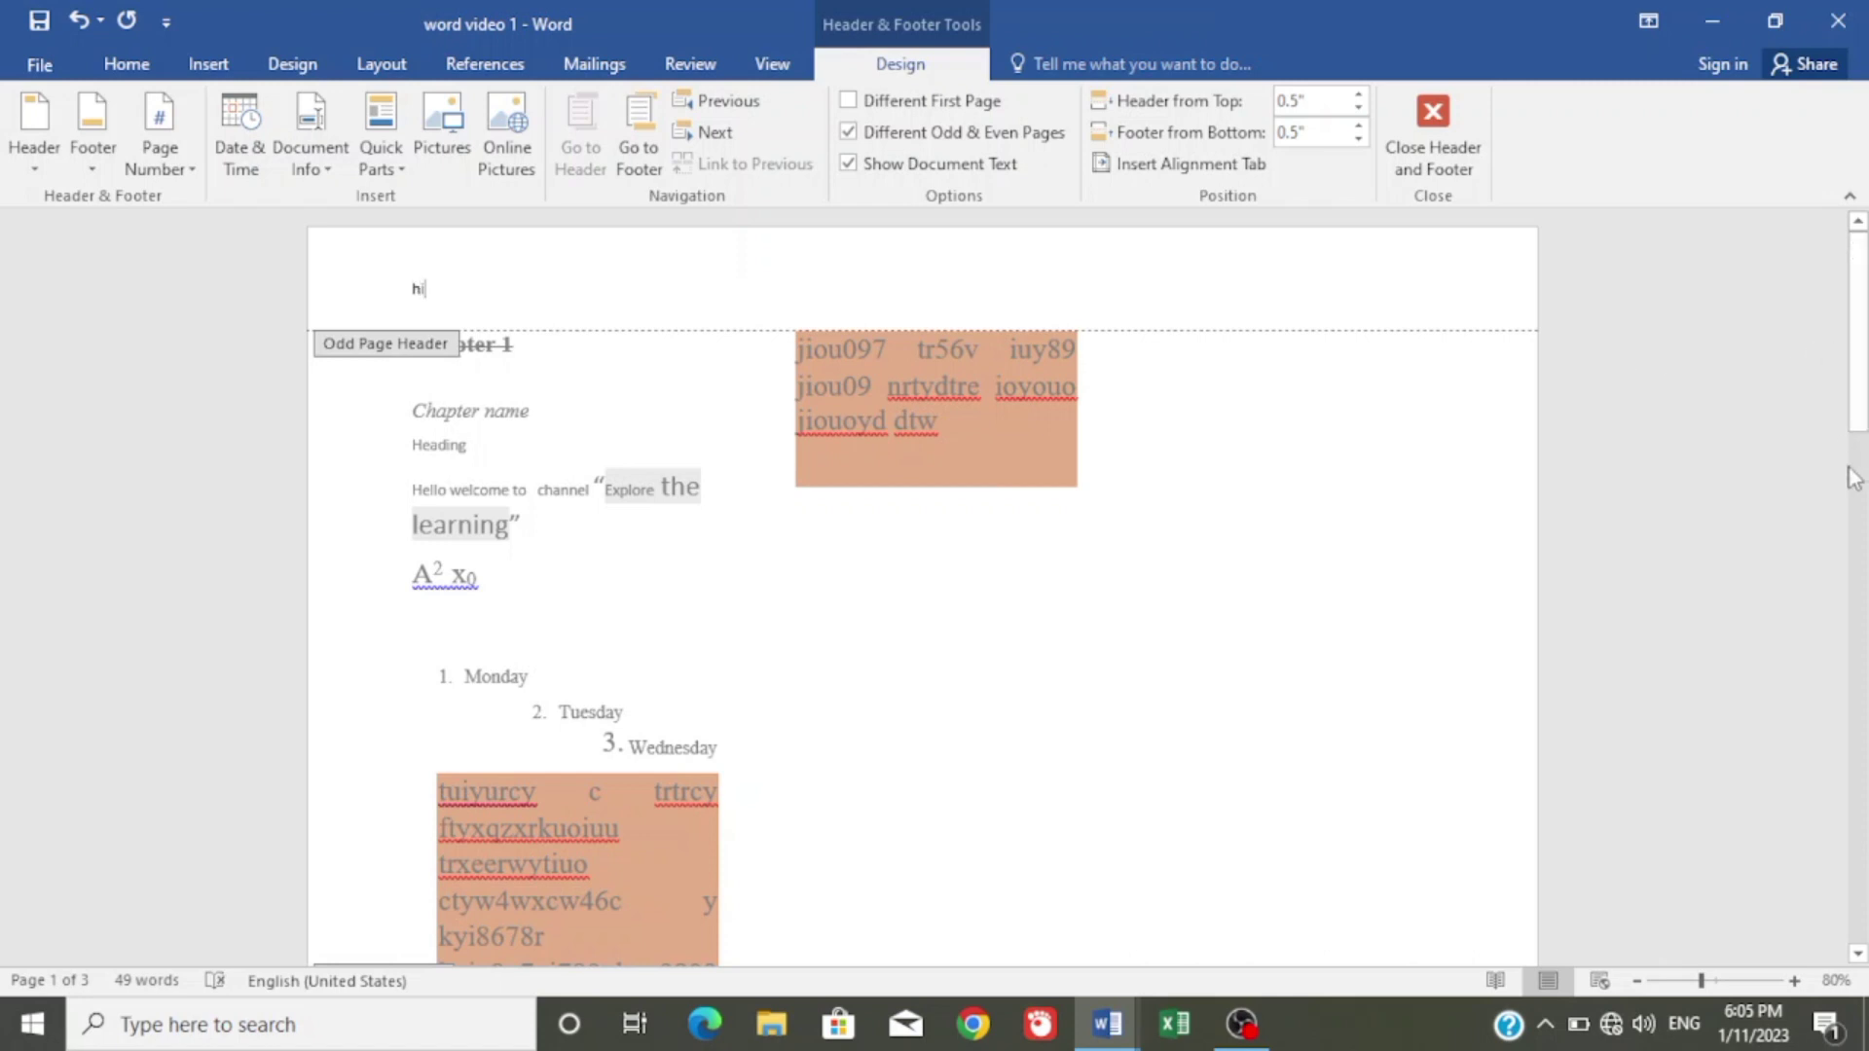
left_click_drag(1856, 422, 1856, 824)
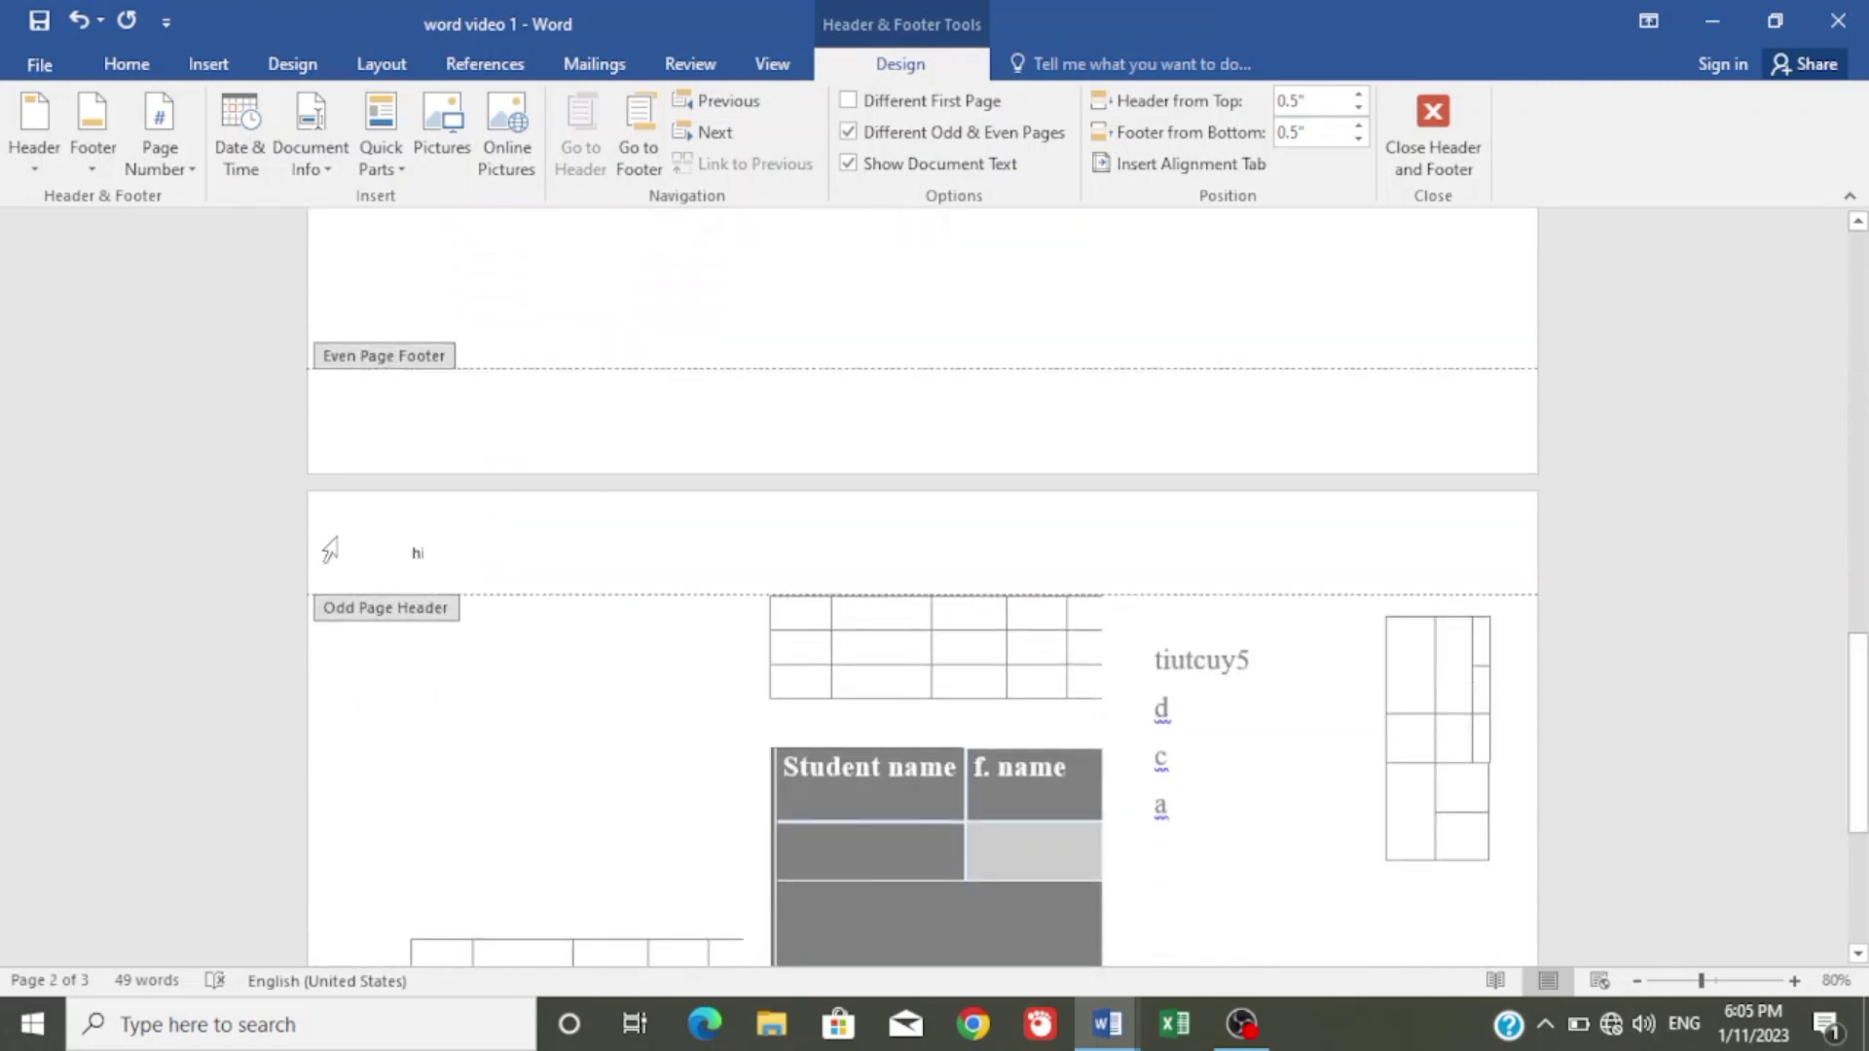
Examine the page number styles offered for the page's top, bottom, margins and current position without inserting any.
left_click_drag(1856, 740, 1857, 331)
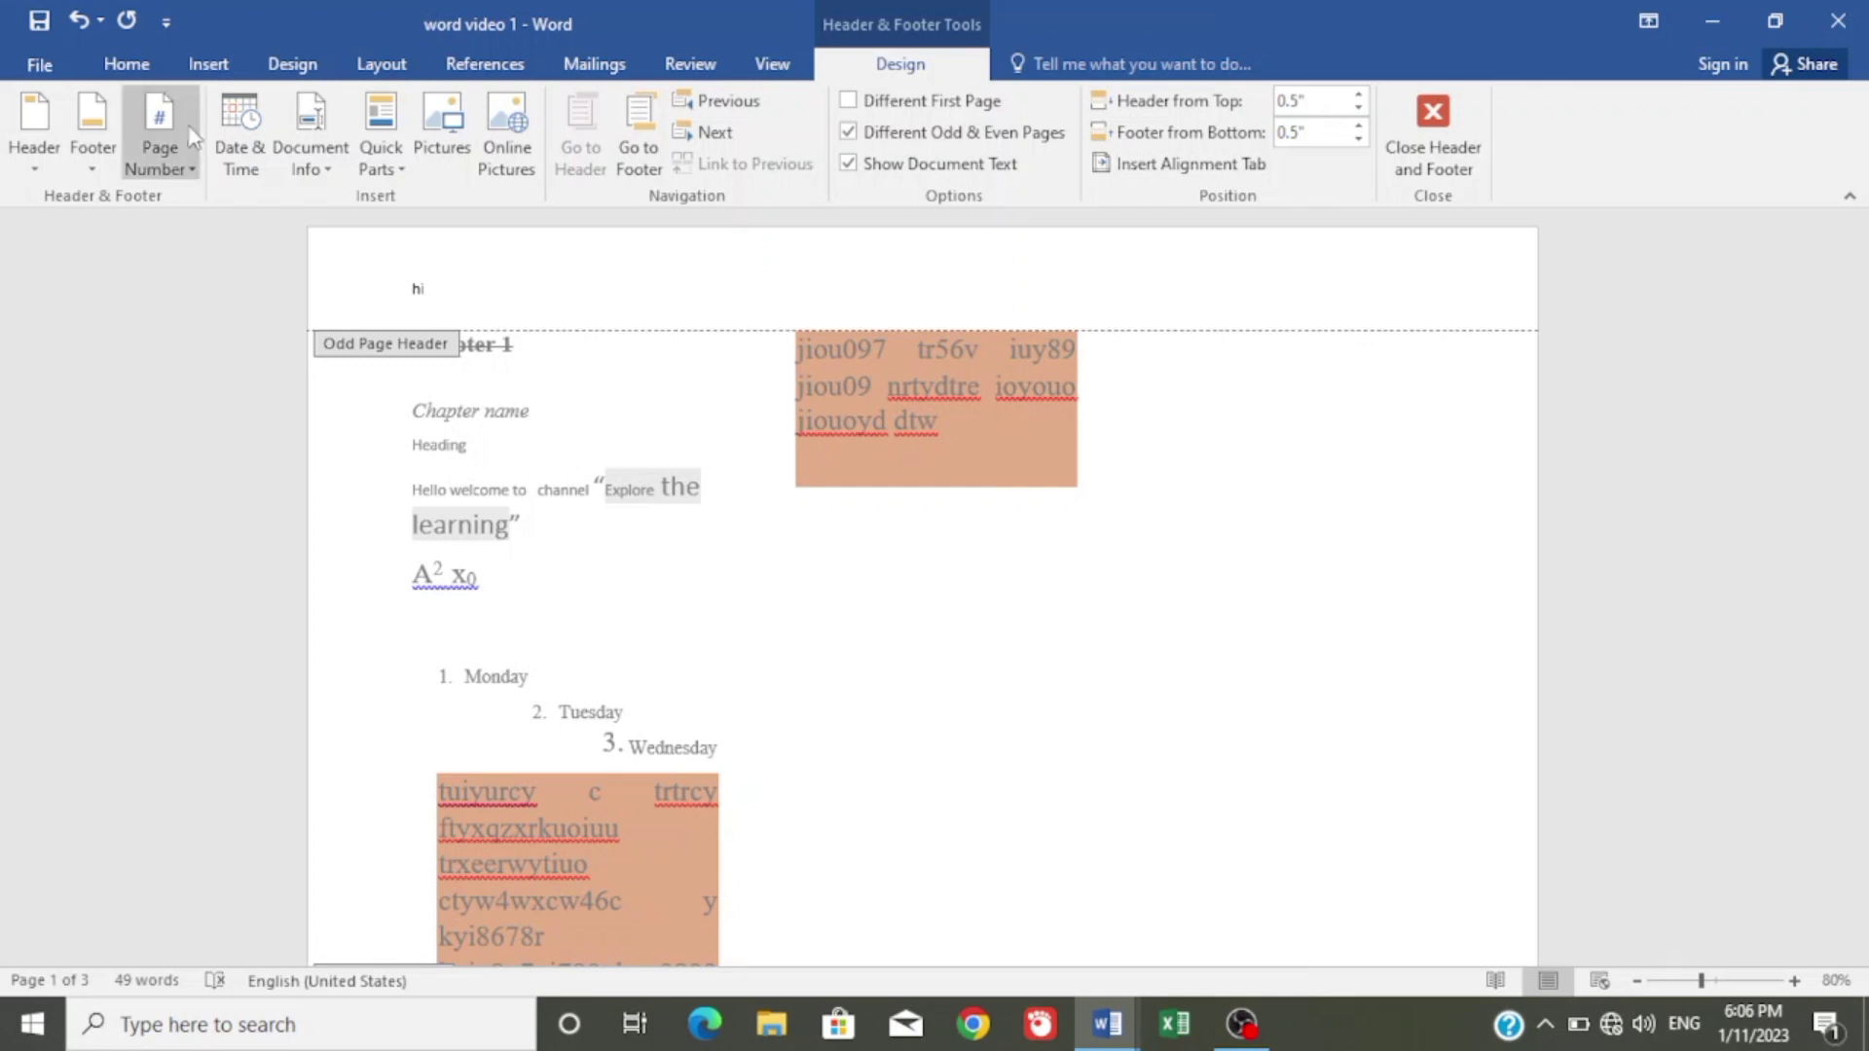
left_click(182, 171)
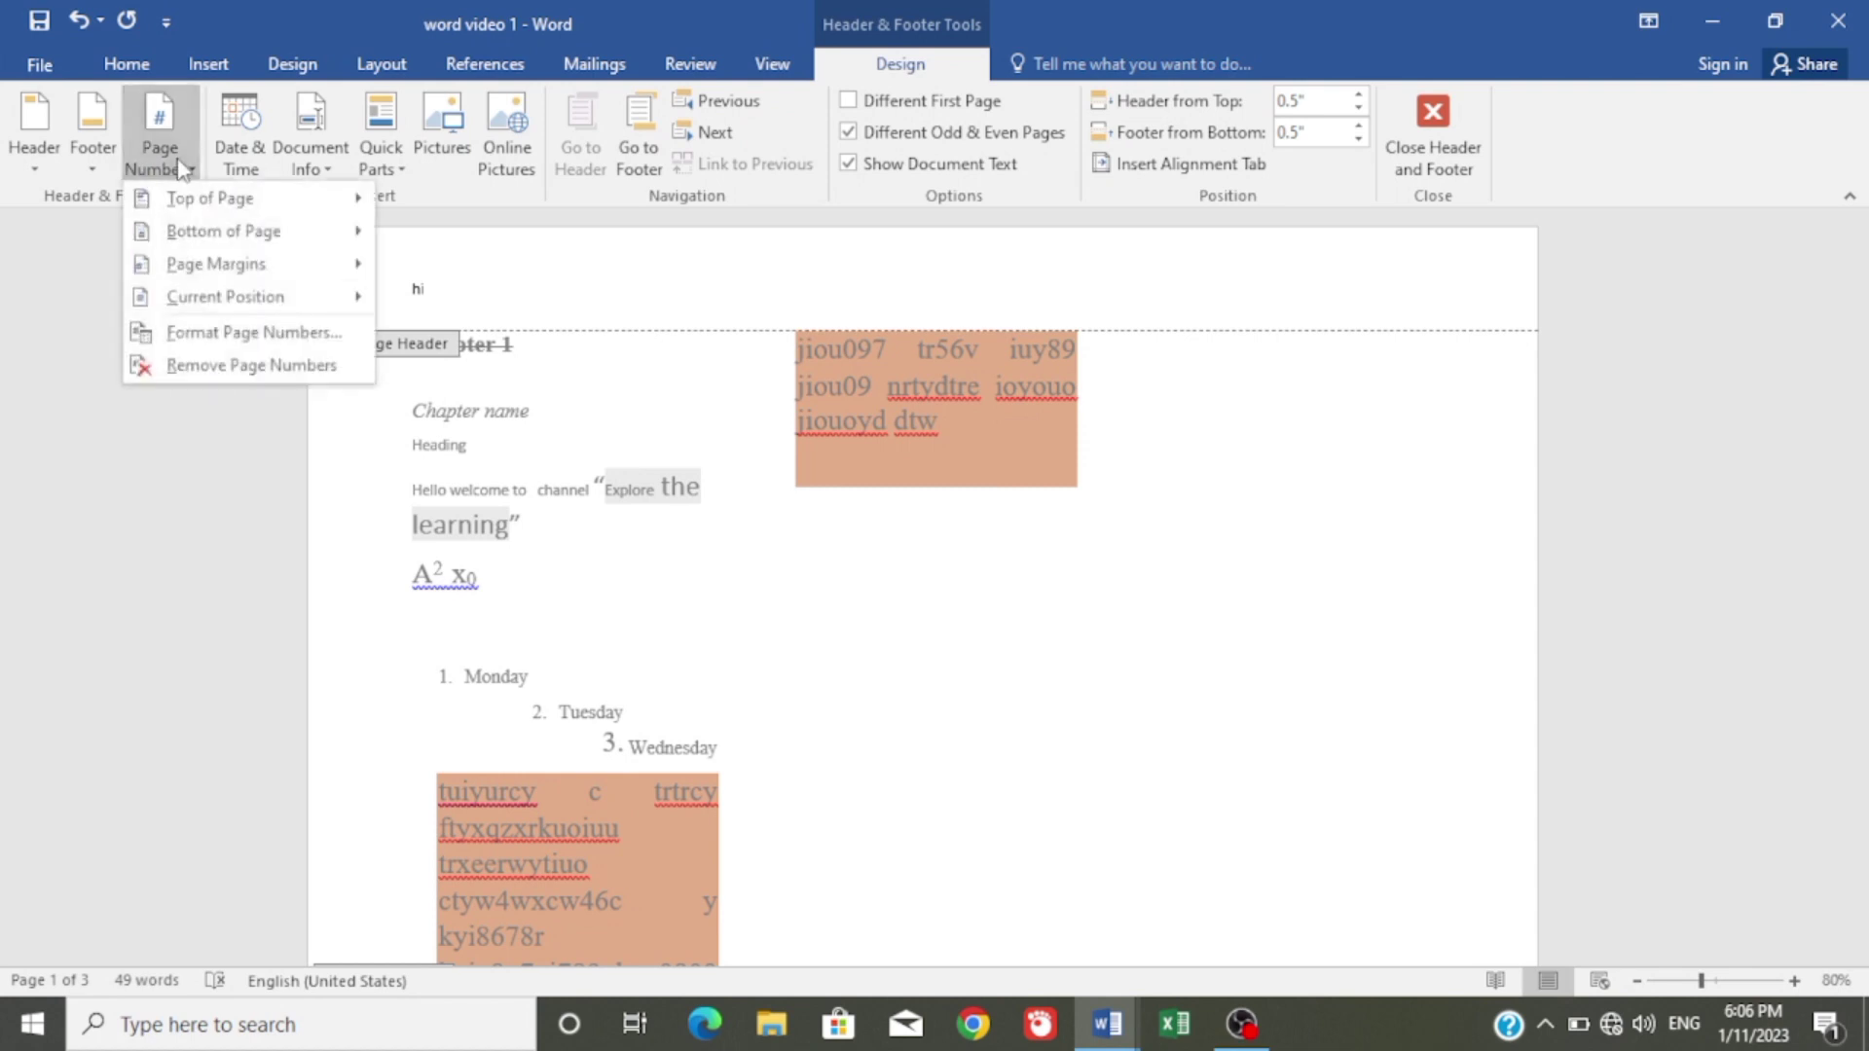
mouse_move(180, 198)
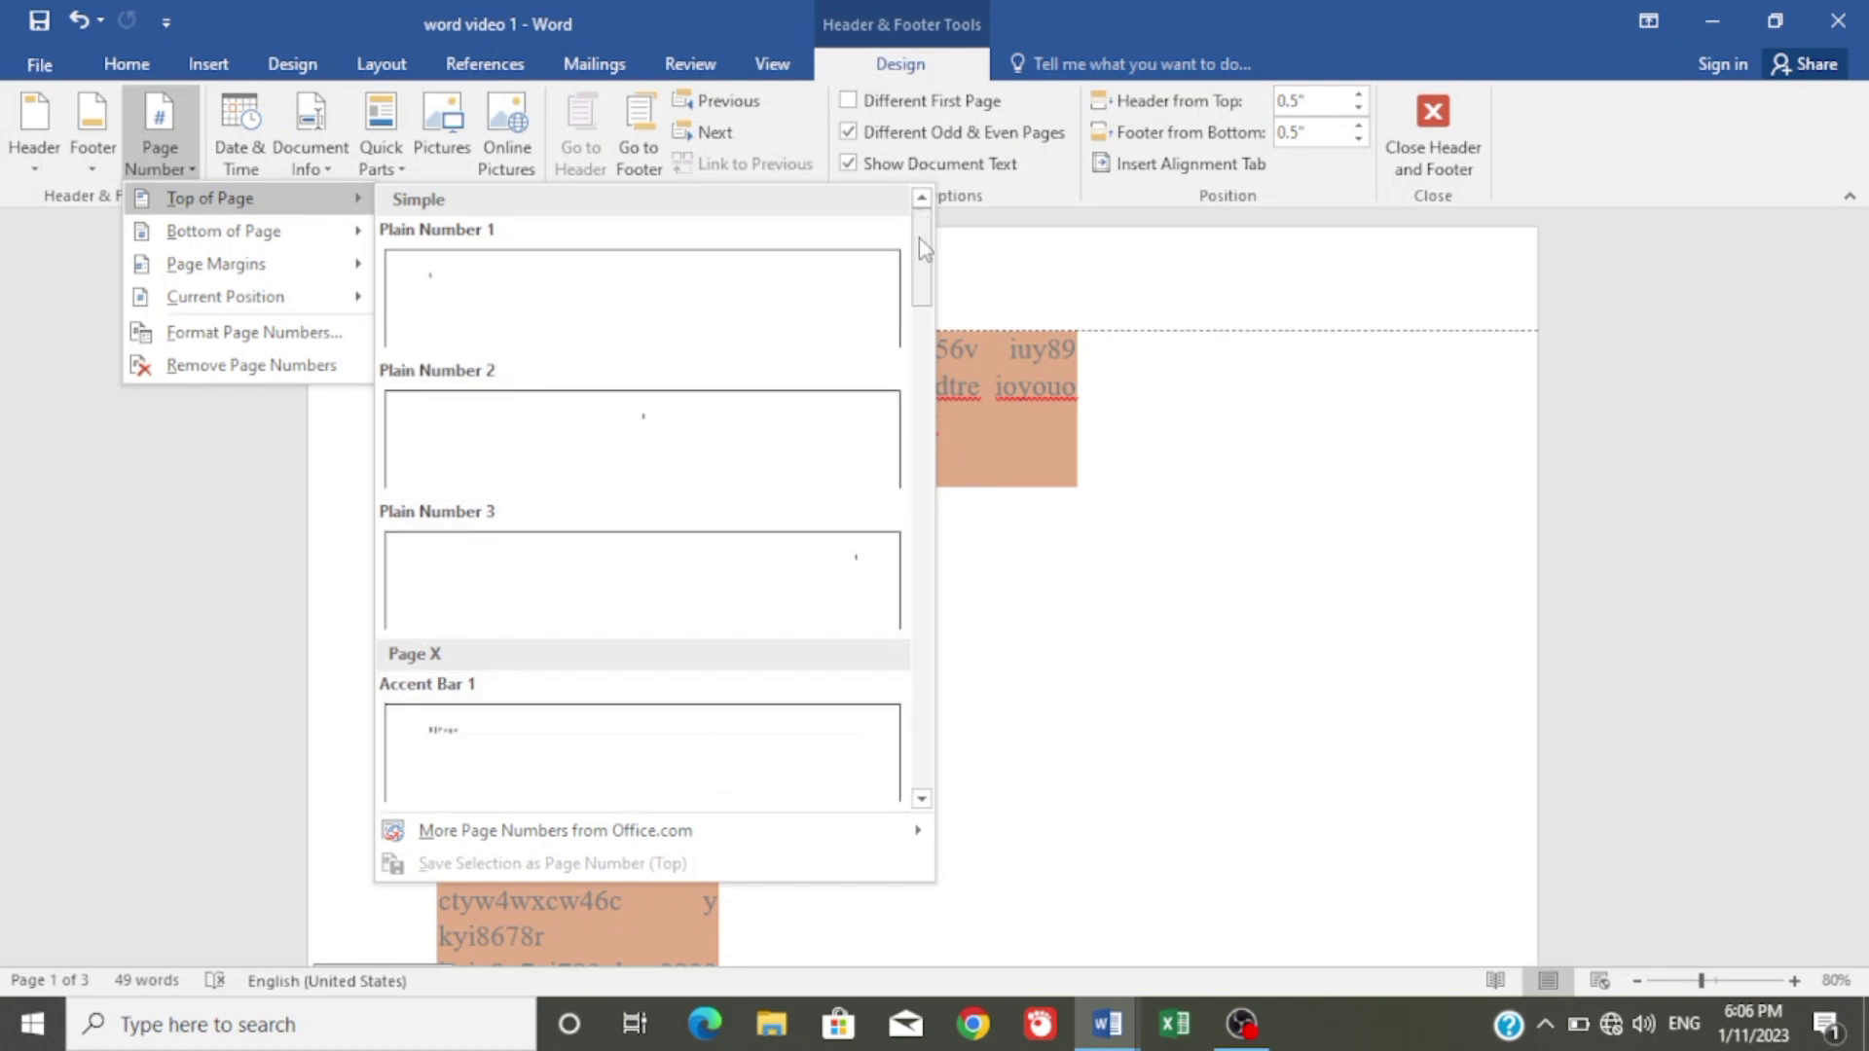
left_click_drag(919, 237, 935, 348)
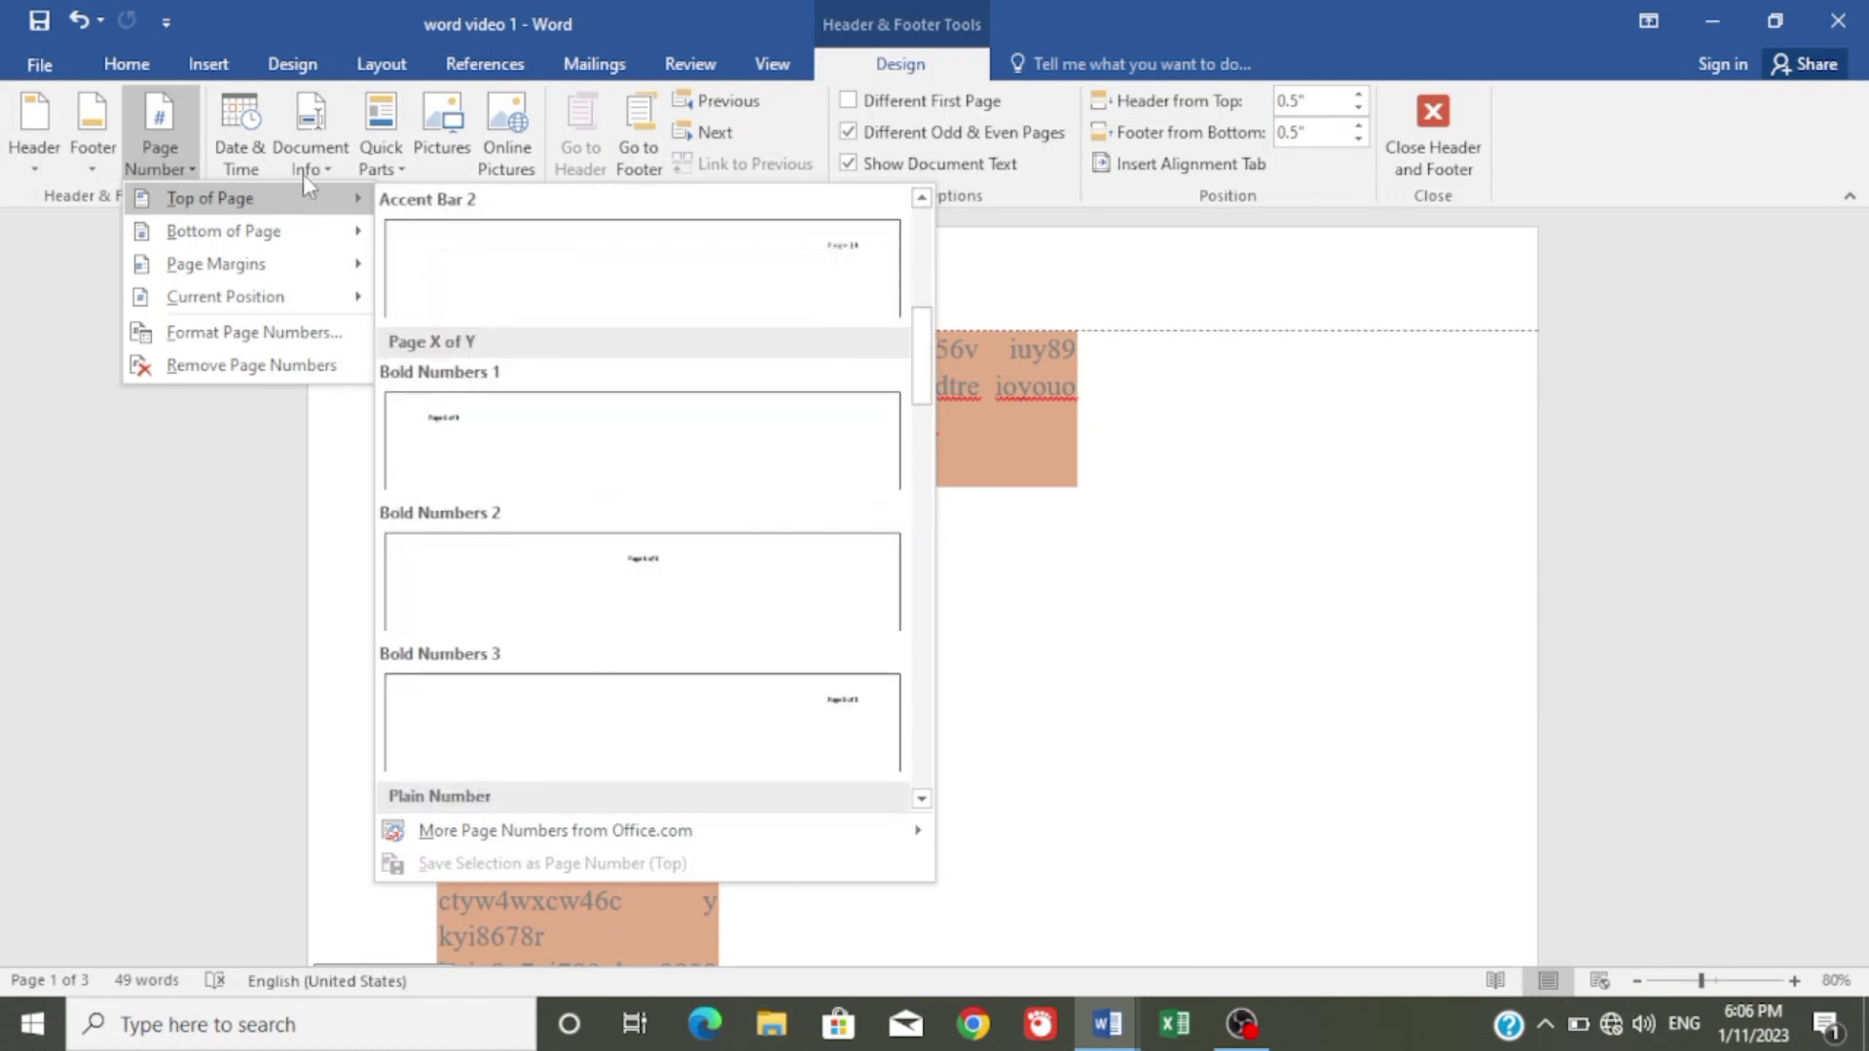
mouse_move(328, 234)
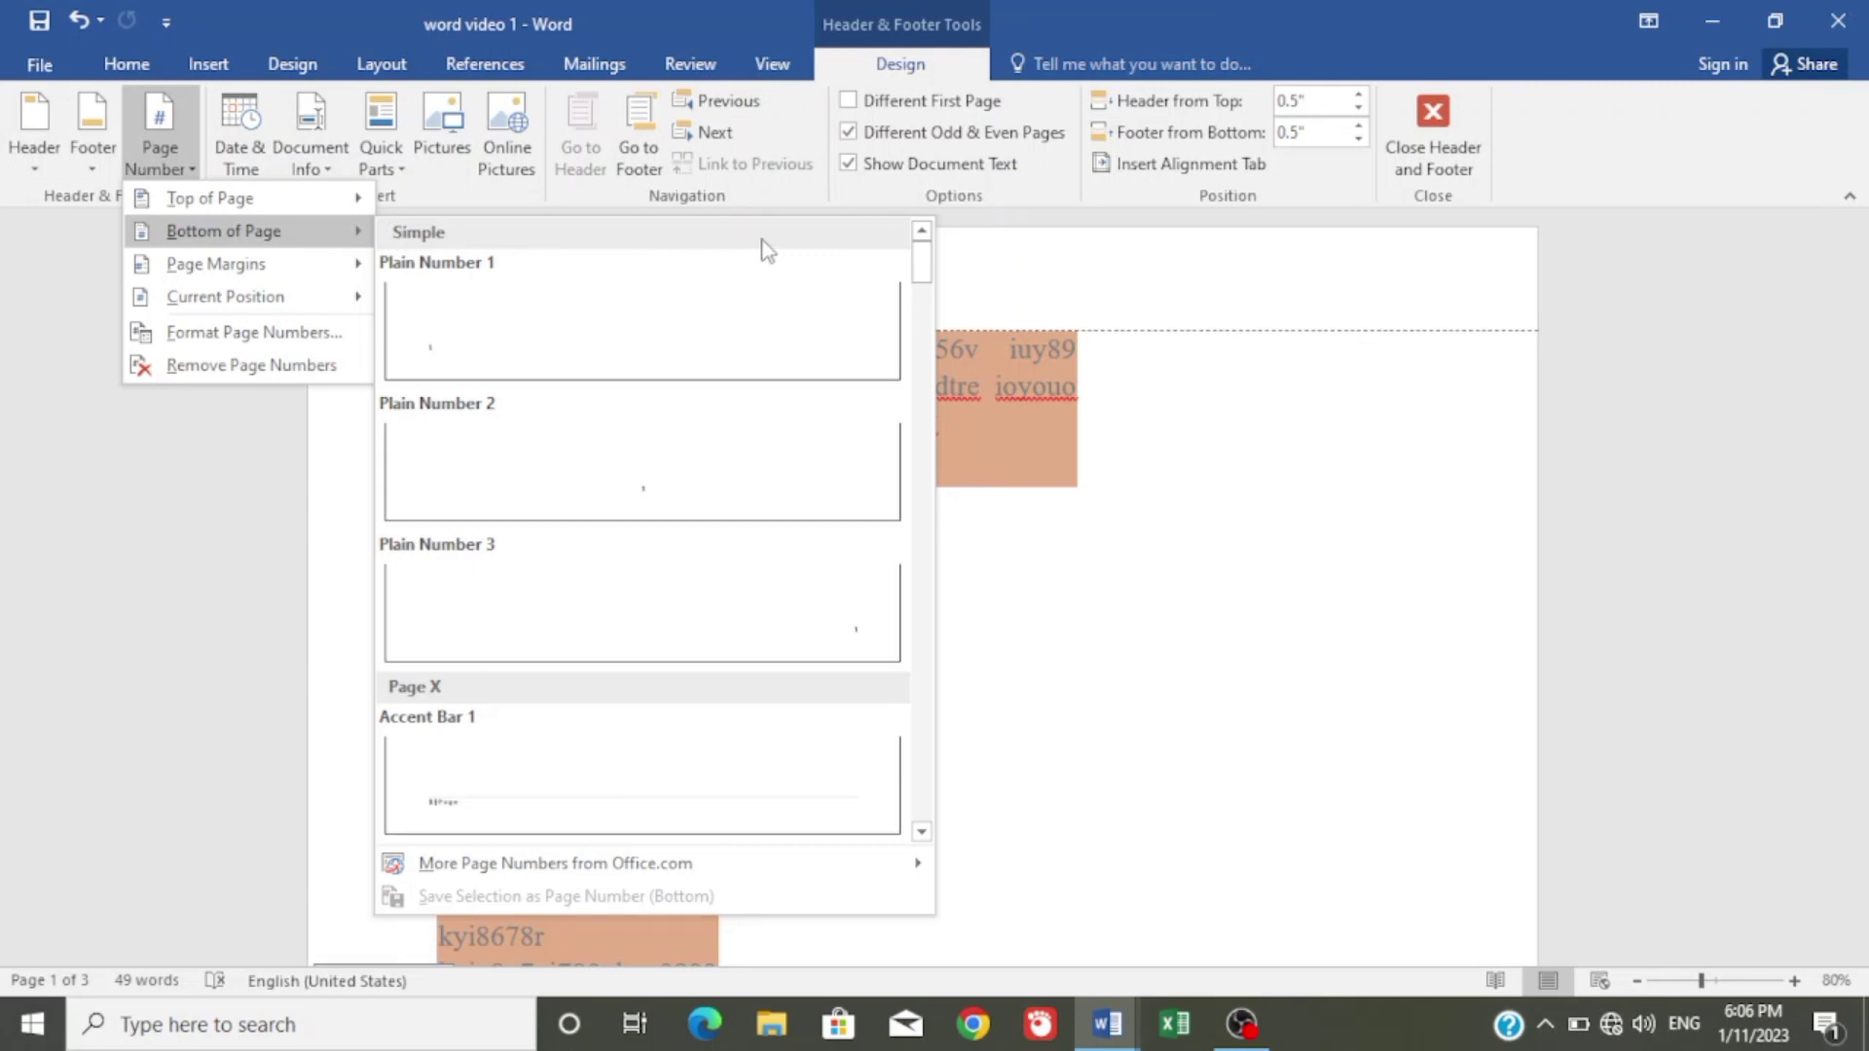
left_click_drag(919, 276, 937, 339)
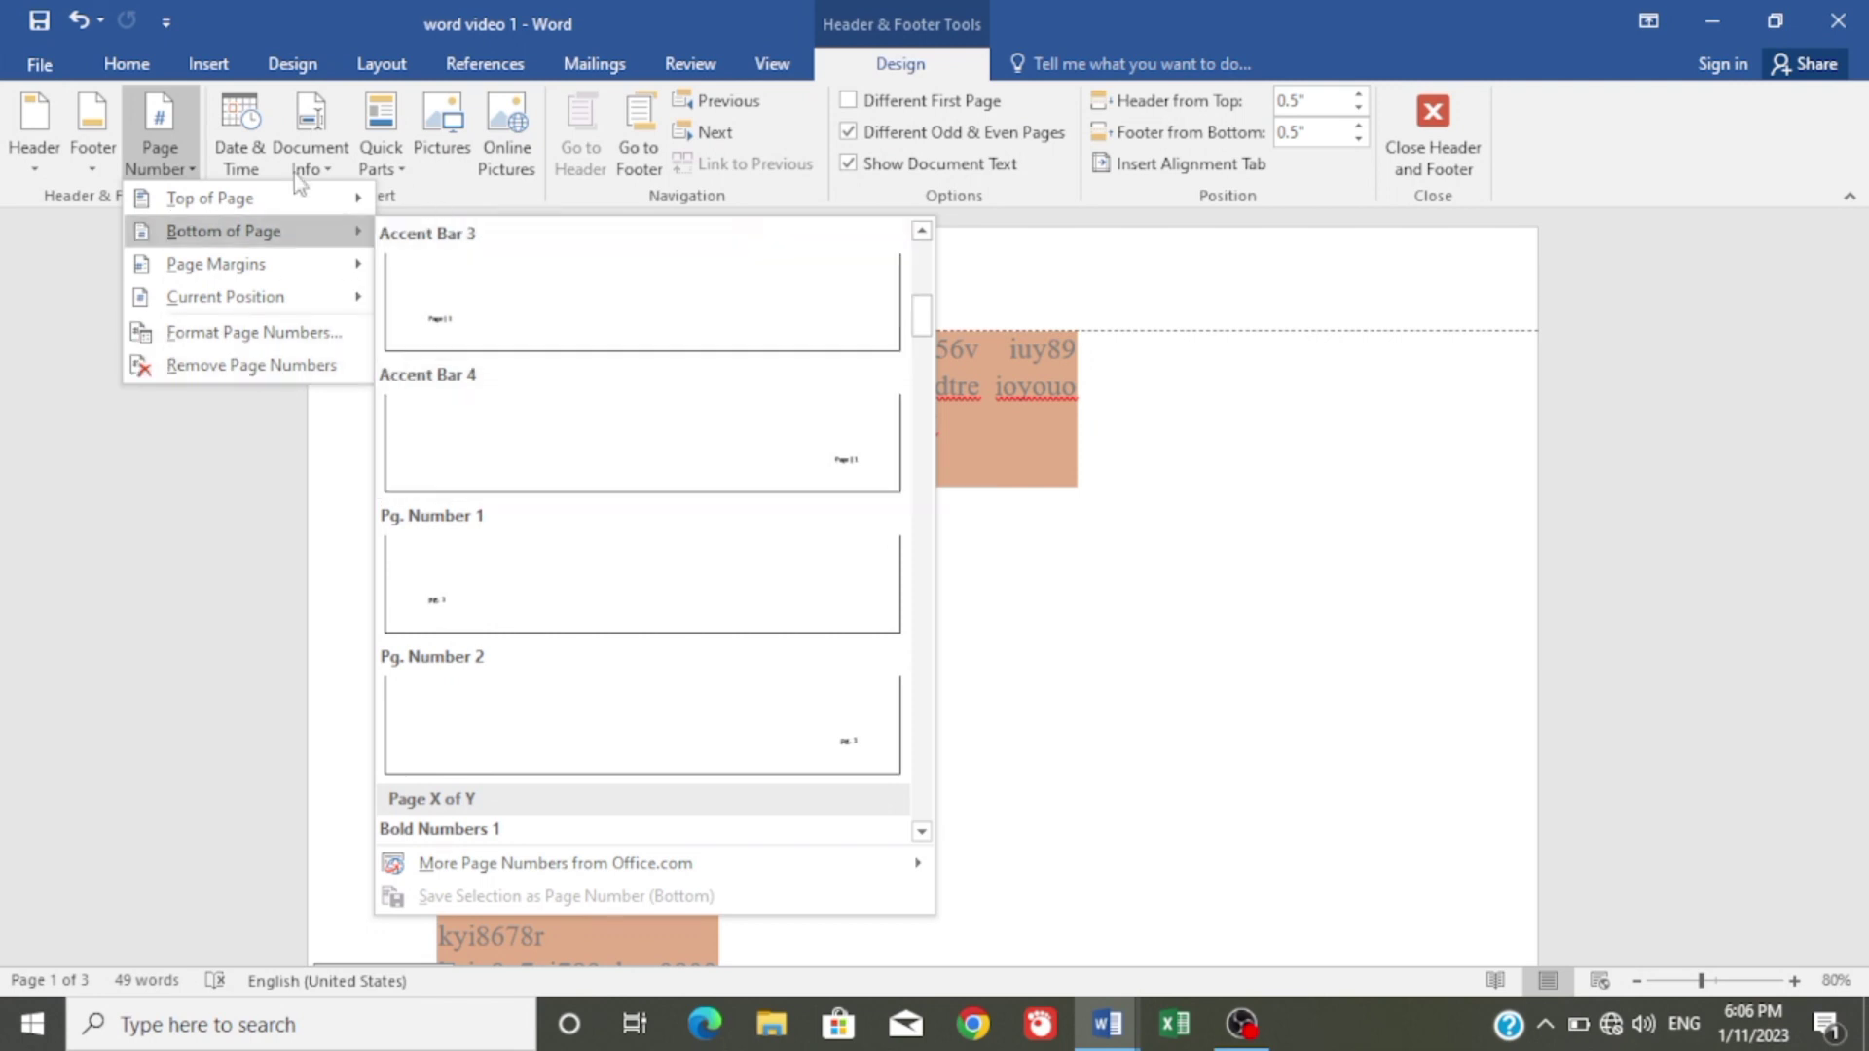
mouse_move(253, 263)
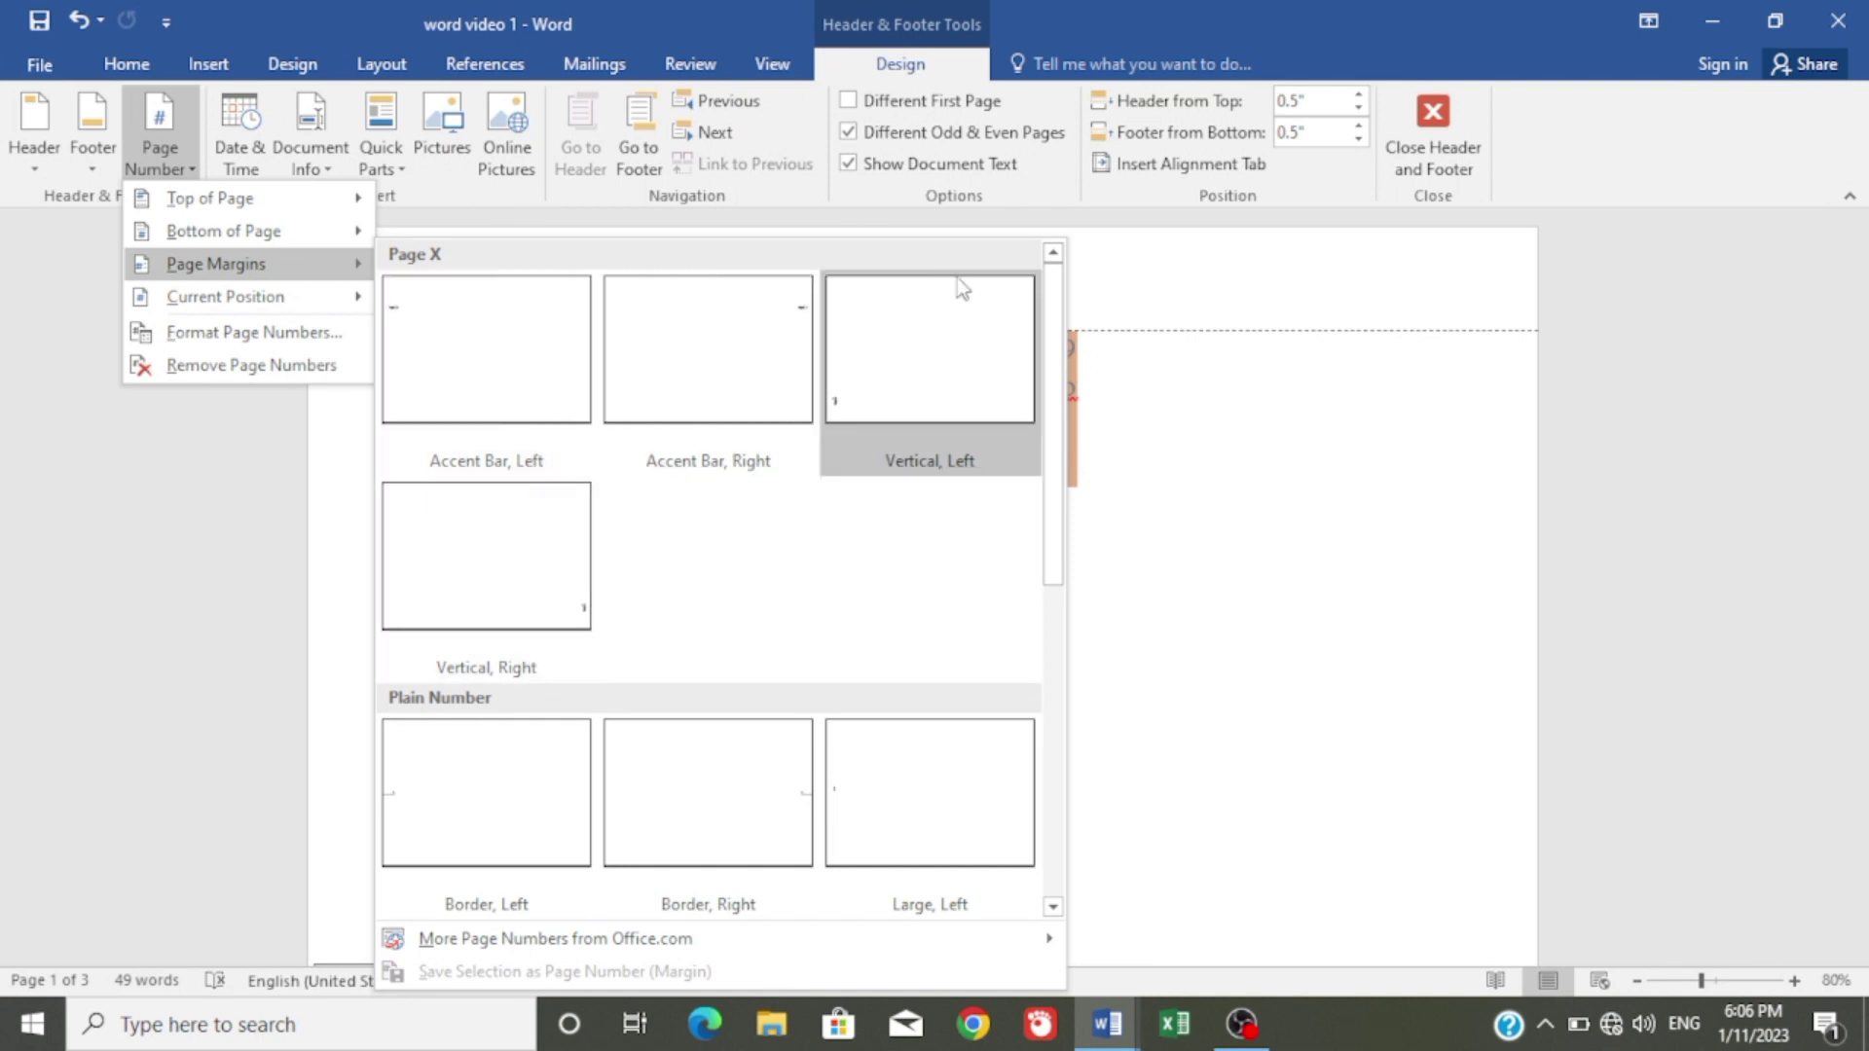
mouse_move(226, 296)
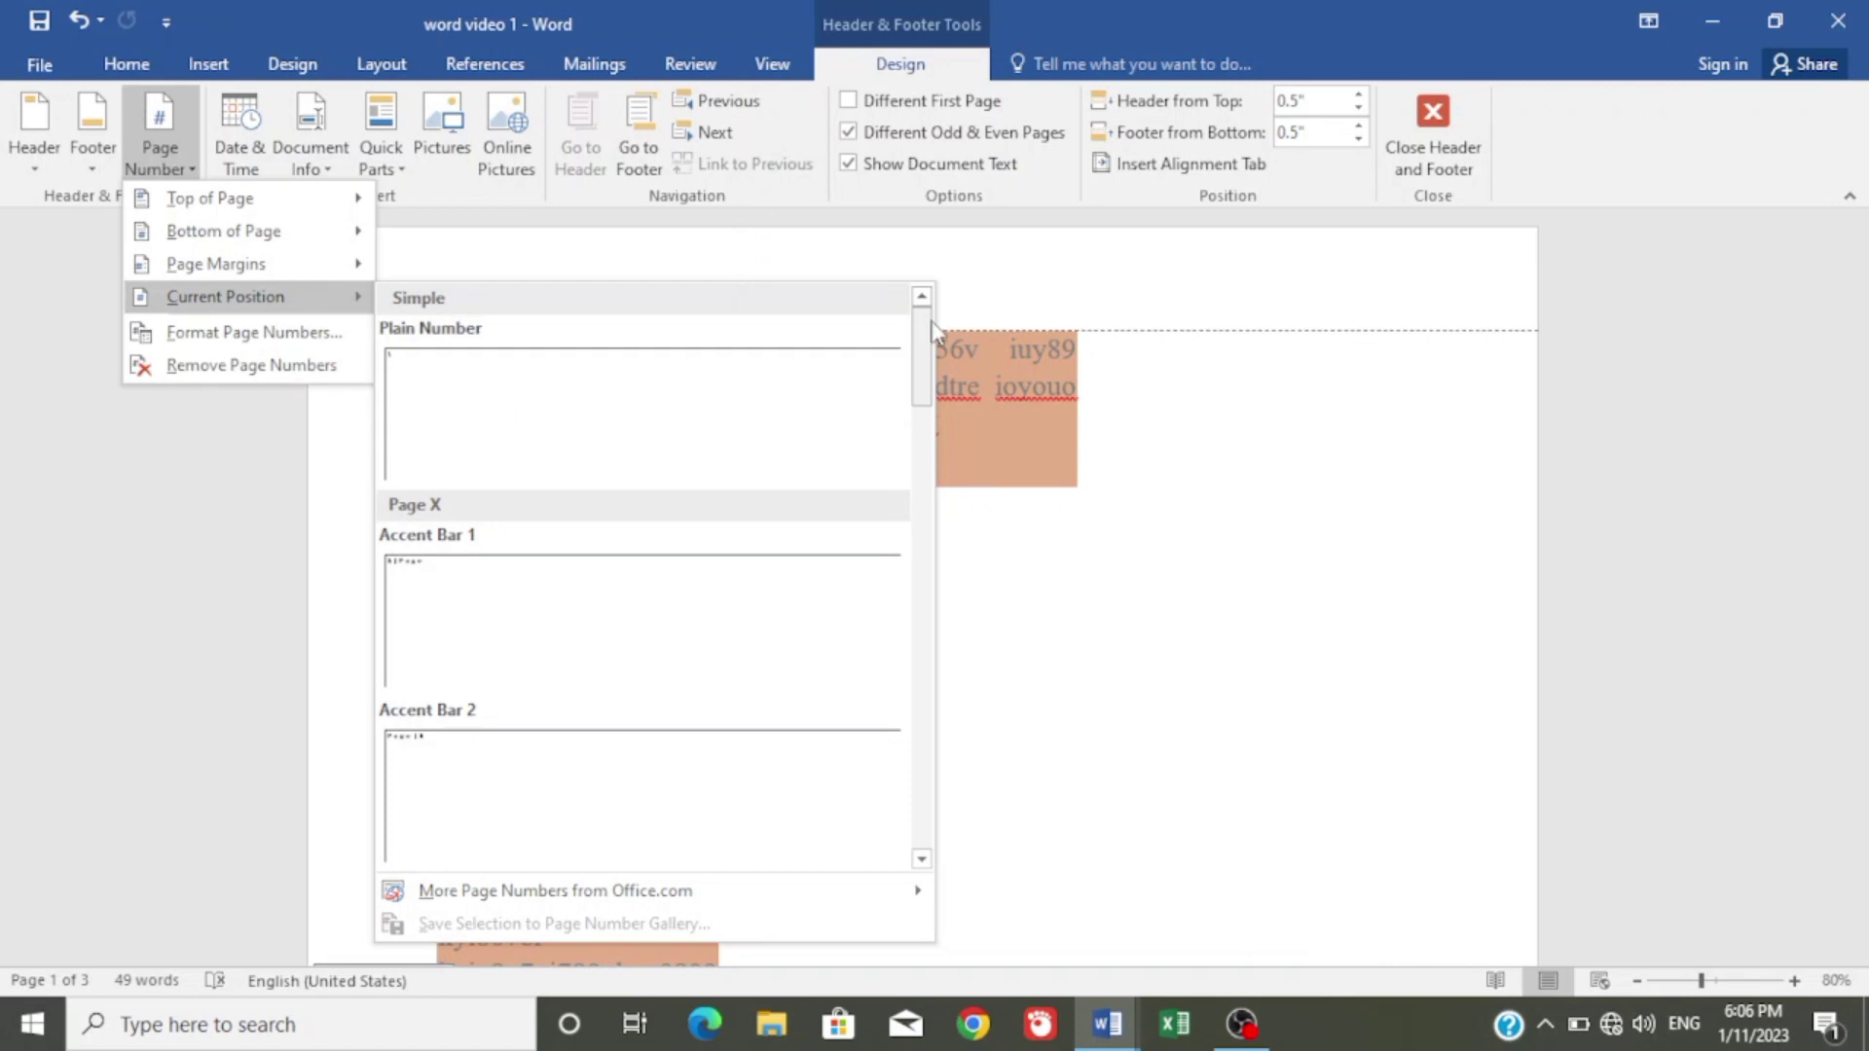
scroll(925, 389, "down", 2)
left_click_drag(925, 390, 932, 300)
left_click(1048, 418)
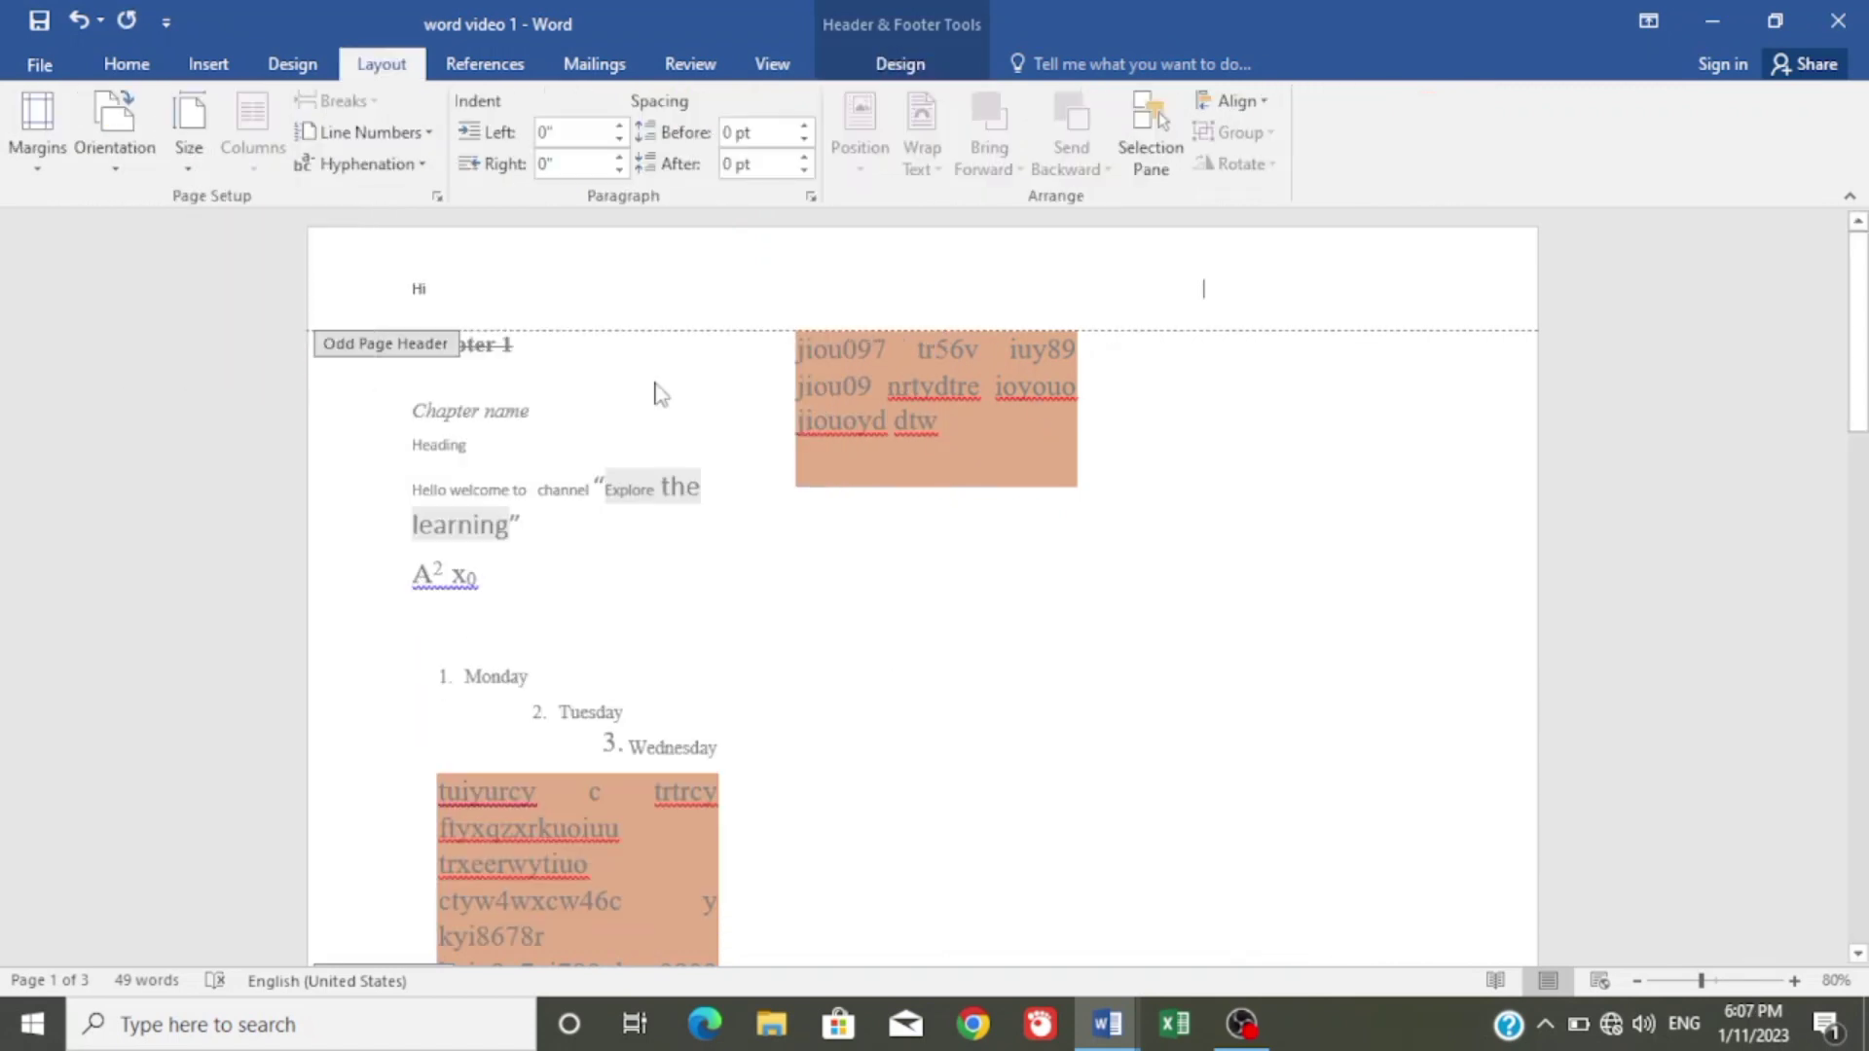